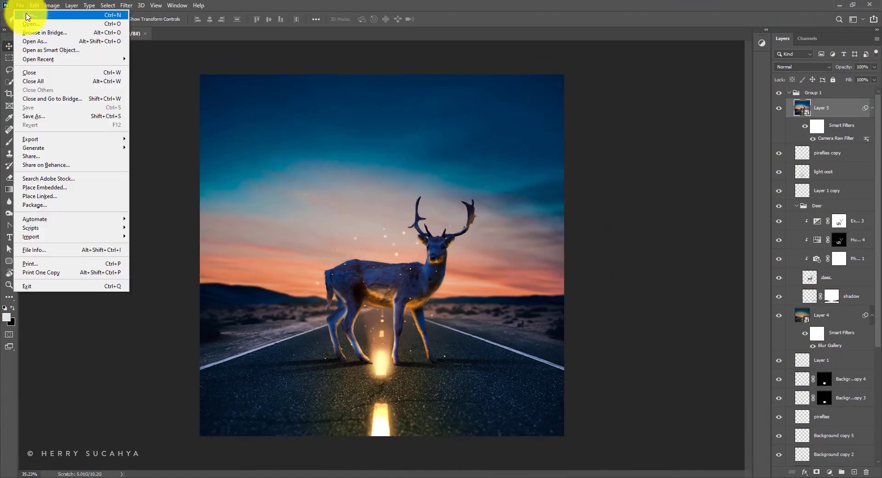
# Create a new 1080 × 1080 px RGB document at 72 ppi with a white background and artboard.
pyautogui.click(22, 16)
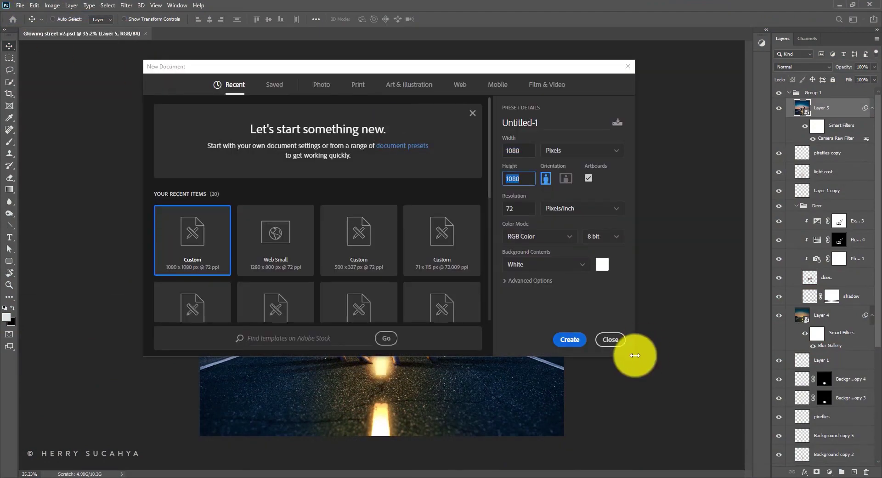
pyautogui.click(570, 338)
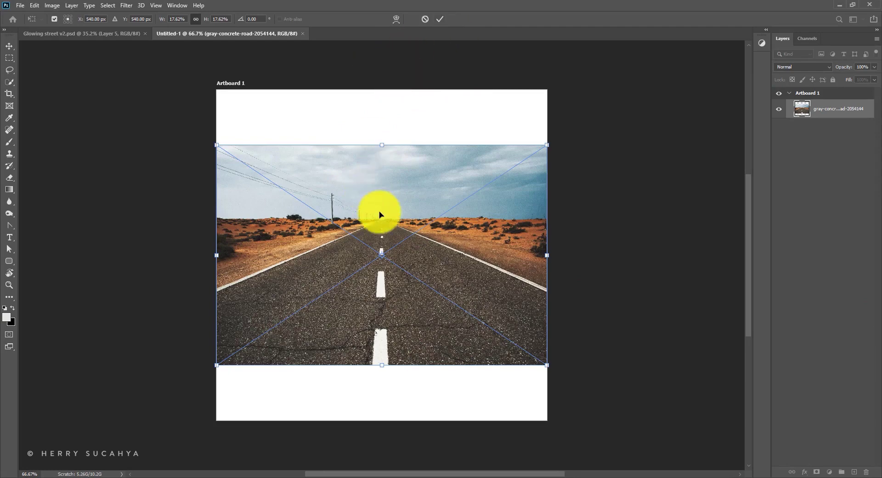
# Move the placed gray concrete road photo down to the artboard's lower edge and squash its height to 13.89%.
pyautogui.moveTo(381, 226); pyautogui.dragTo(374, 251)
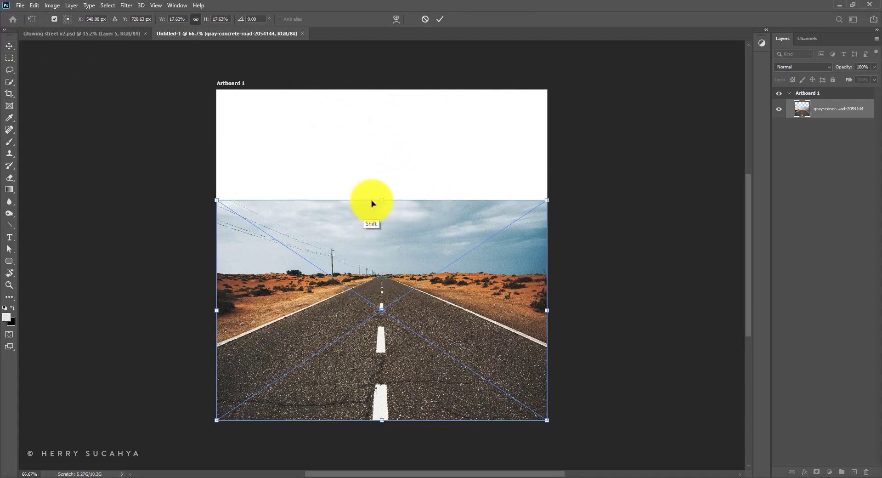
pyautogui.moveTo(384, 200); pyautogui.dragTo(378, 246)
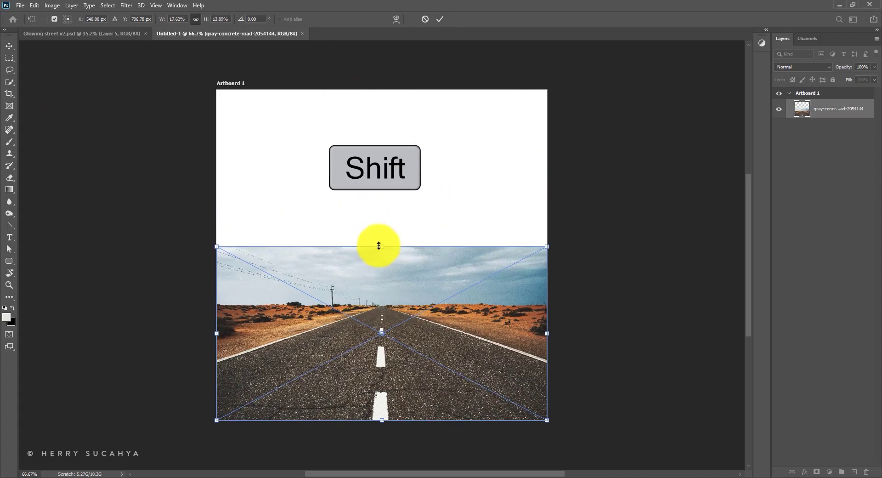
pyautogui.press('Return')
# Select the sky of the road photo with the Quick Selection tool.
pyautogui.press('z')
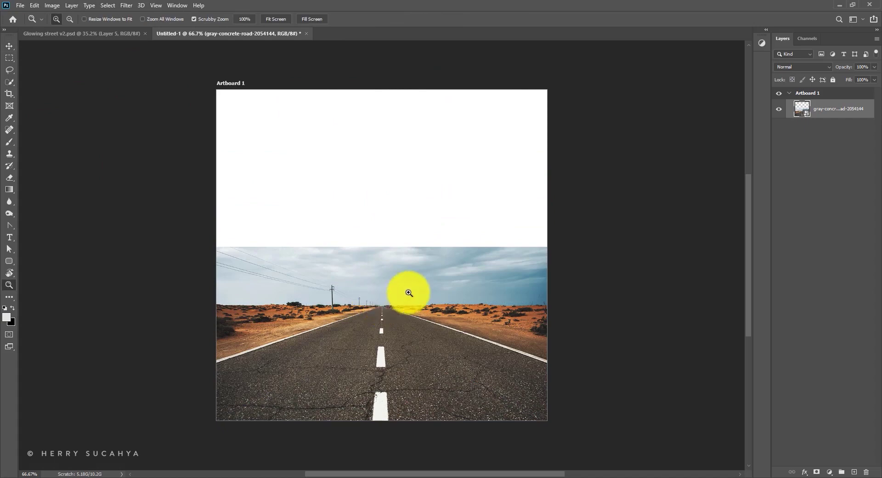
pyautogui.moveTo(400, 294); pyautogui.dragTo(414, 294)
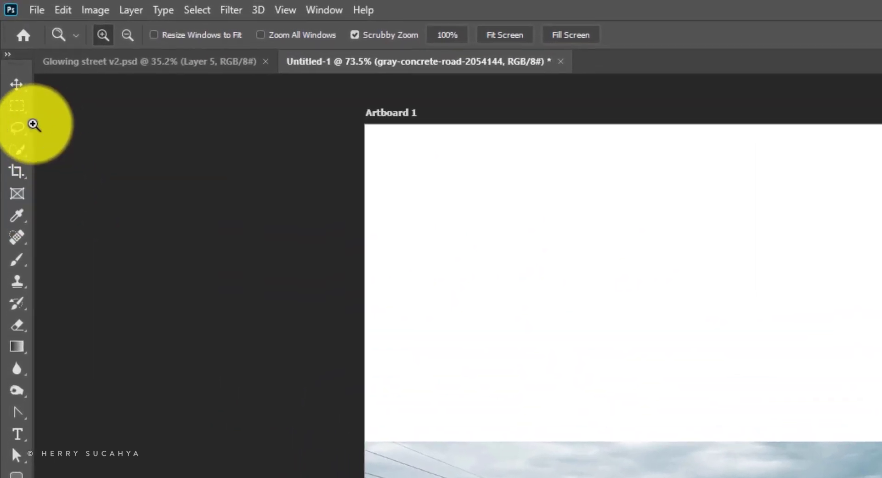
pyautogui.moveTo(15, 151)
pyautogui.mouseDown()
pyautogui.moveTo(89, 163)
pyautogui.moveTo(86, 170)
pyautogui.mouseUp()
pyautogui.moveTo(252, 355); pyautogui.dragTo(747, 361)
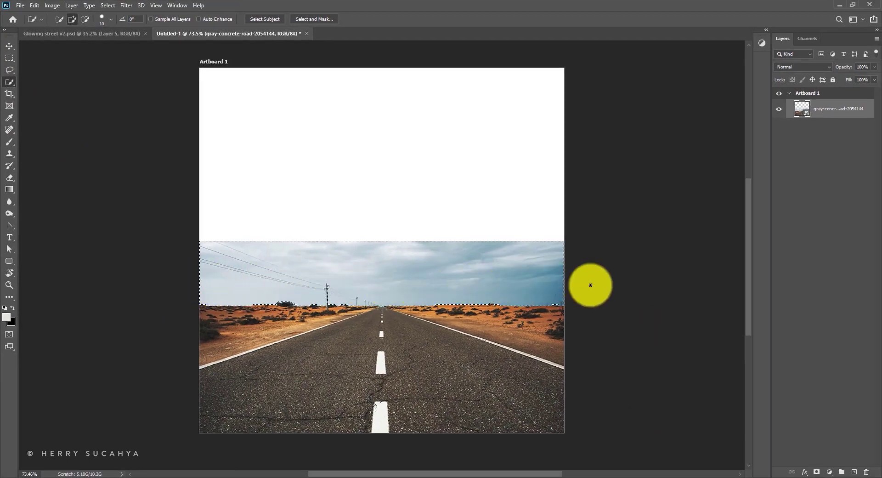
# Add the utility poles to the sky selection and hide the selected area with an inverted layer mask.
pyautogui.press('z')
pyautogui.moveTo(333, 298); pyautogui.dragTo(367, 291)
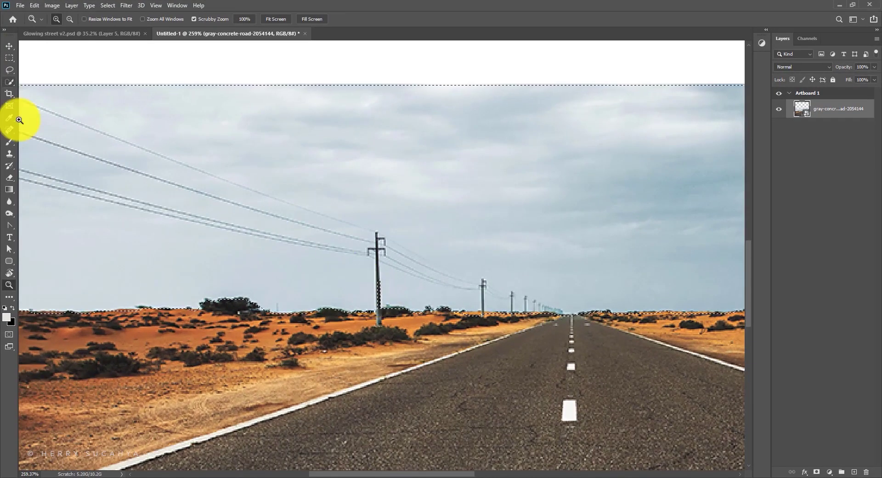
pyautogui.click(9, 82)
pyautogui.press('shift')
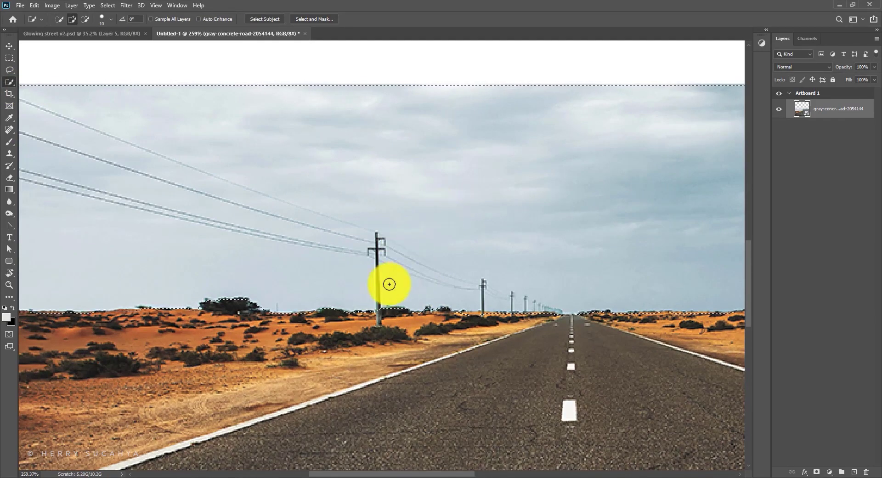
pyautogui.press('z')
pyautogui.moveTo(416, 272)
pyautogui.mouseDown()
pyautogui.moveTo(420, 259)
pyautogui.moveTo(397, 282)
pyautogui.moveTo(410, 283)
pyautogui.moveTo(420, 270)
pyautogui.moveTo(400, 274)
pyautogui.moveTo(455, 254)
pyautogui.moveTo(394, 244)
pyautogui.moveTo(465, 220)
pyautogui.moveTo(438, 227)
pyautogui.mouseUp()
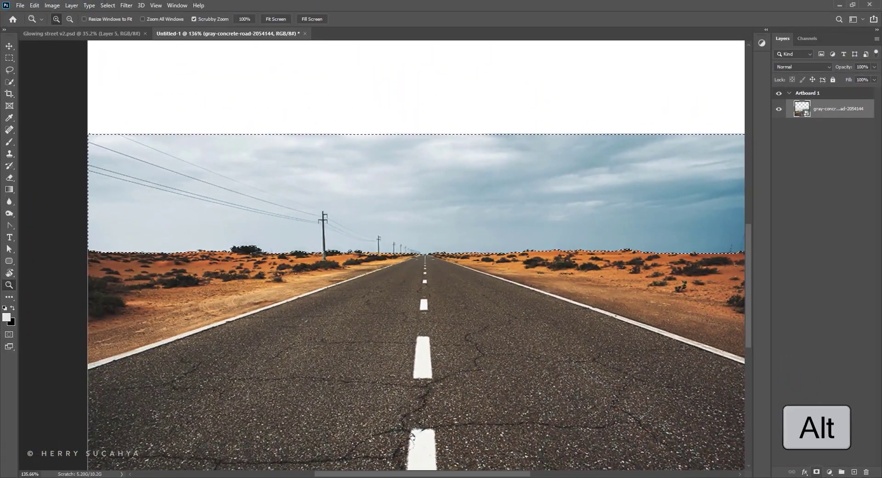
pyautogui.keyDown('alt'); pyautogui.click(712, 461); pyautogui.keyUp('alt')
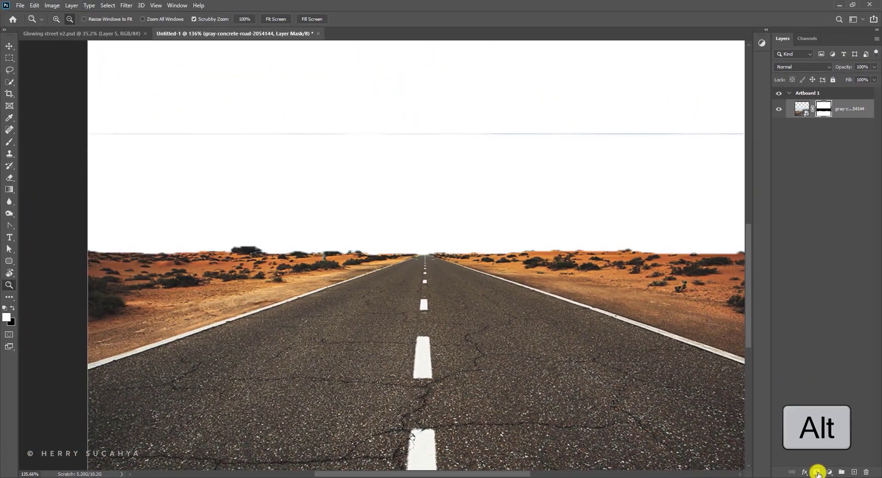
# Select the thin leftover line above the horizon with the Rectangular Marquee and fill it with black on the road layer's mask.
pyautogui.moveTo(379, 208); pyautogui.dragTo(392, 177)
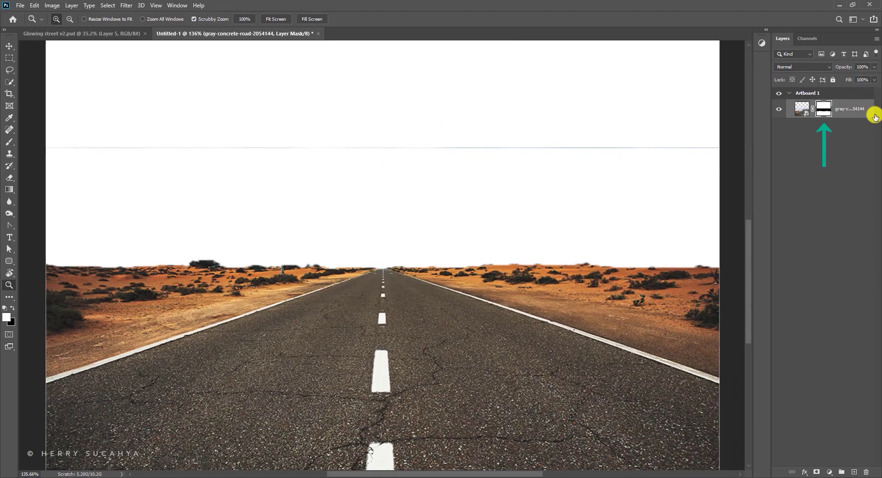
pyautogui.click(10, 57)
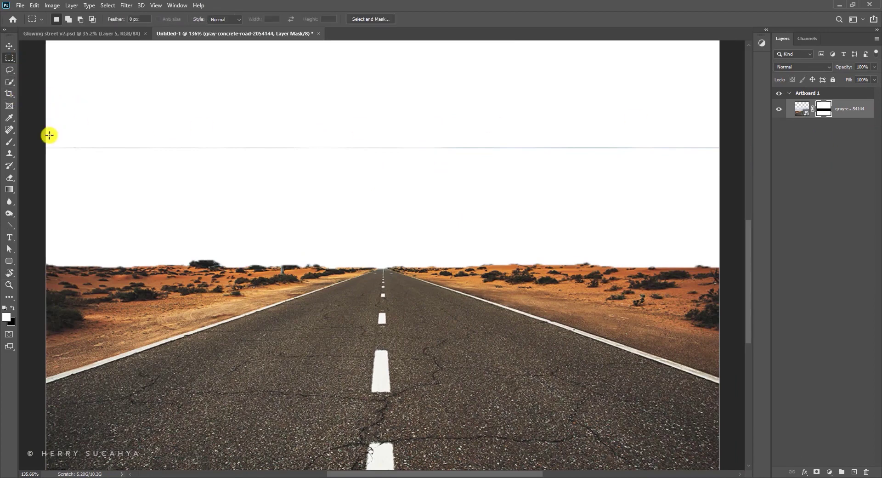
pyautogui.moveTo(37, 136); pyautogui.dragTo(735, 160)
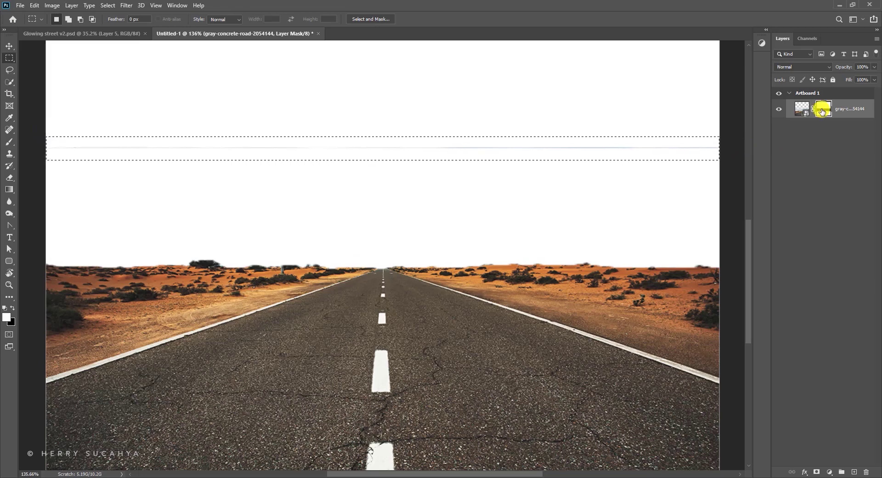
pyautogui.click(12, 321)
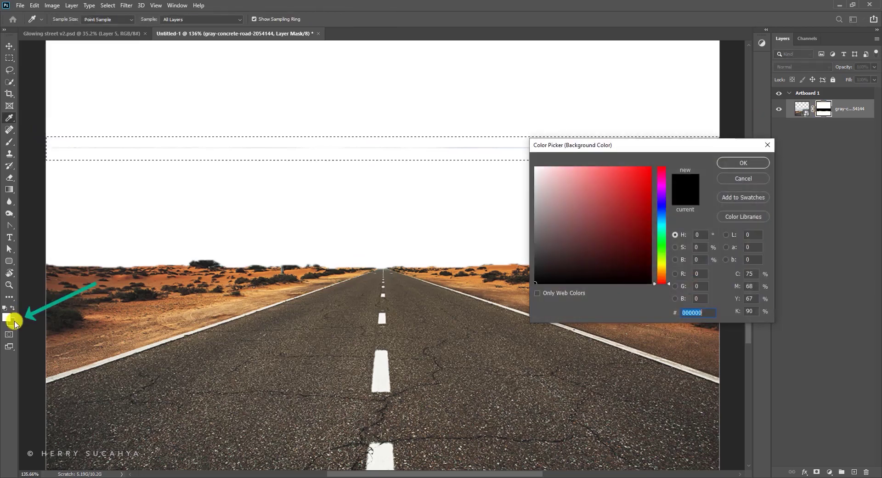
pyautogui.click(738, 162)
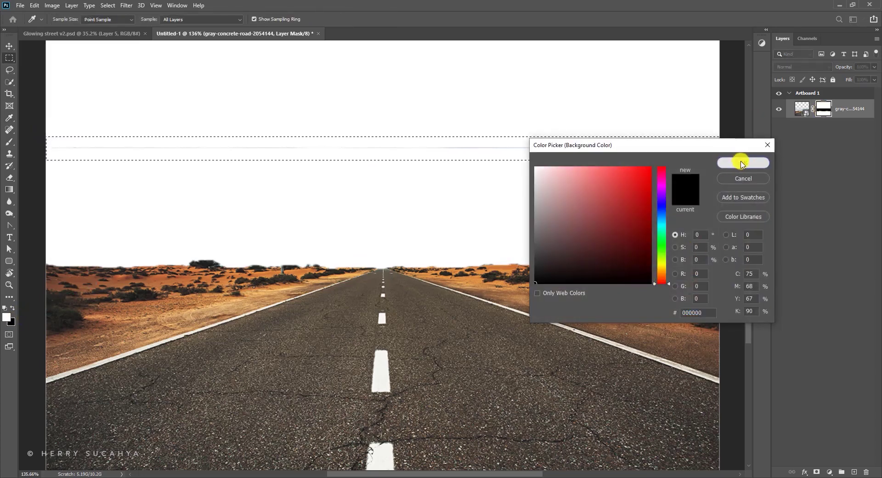
pyautogui.hotkey('ctrl', 'Delete')
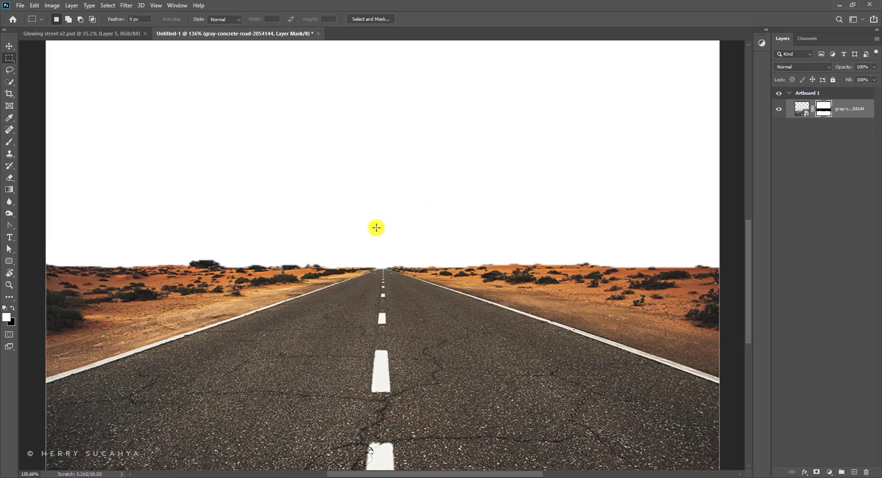
# Place the sunset sky photo beneath the road layer and move it up to cover the top of the artboard.
pyautogui.press('z')
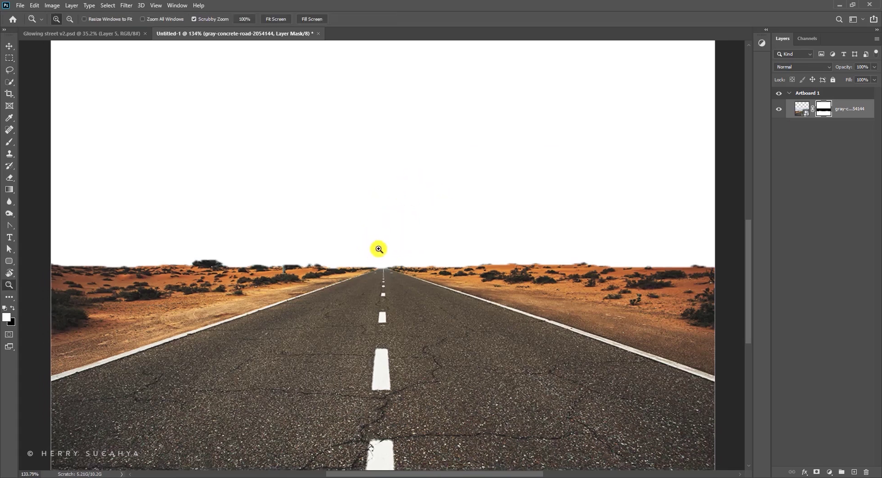
pyautogui.moveTo(376, 250); pyautogui.dragTo(347, 260)
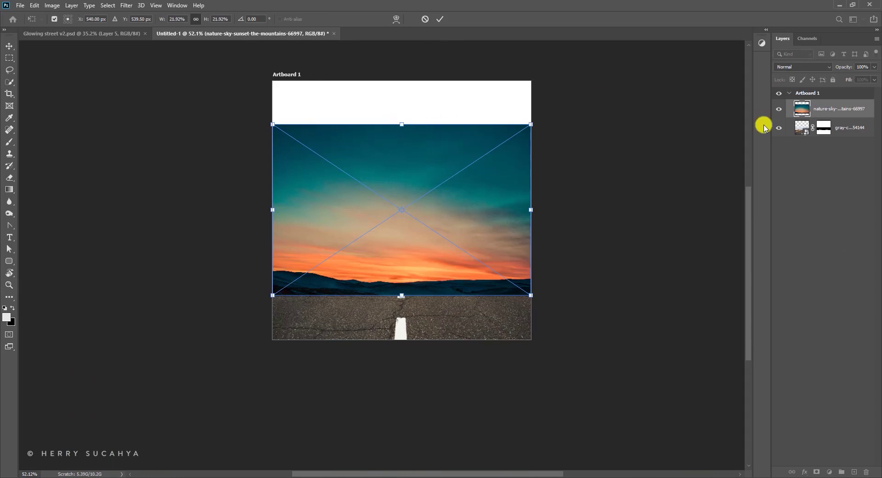
pyautogui.press('Return')
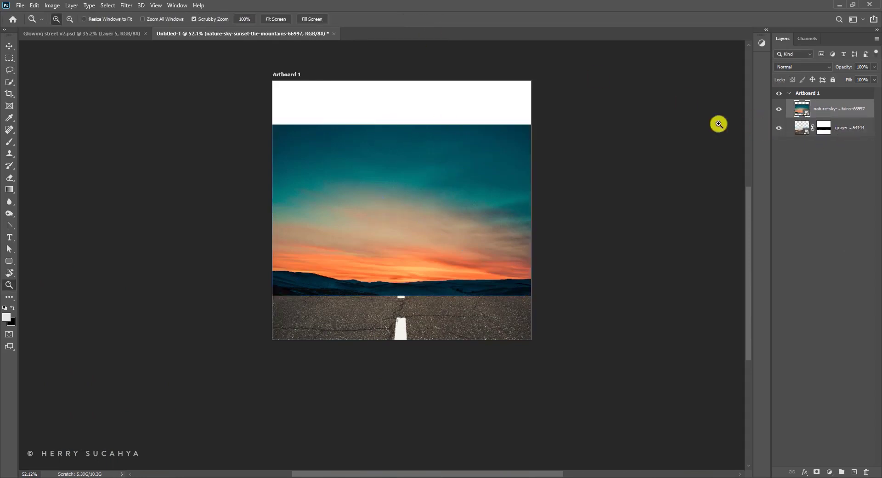
pyautogui.moveTo(845, 109); pyautogui.dragTo(844, 133)
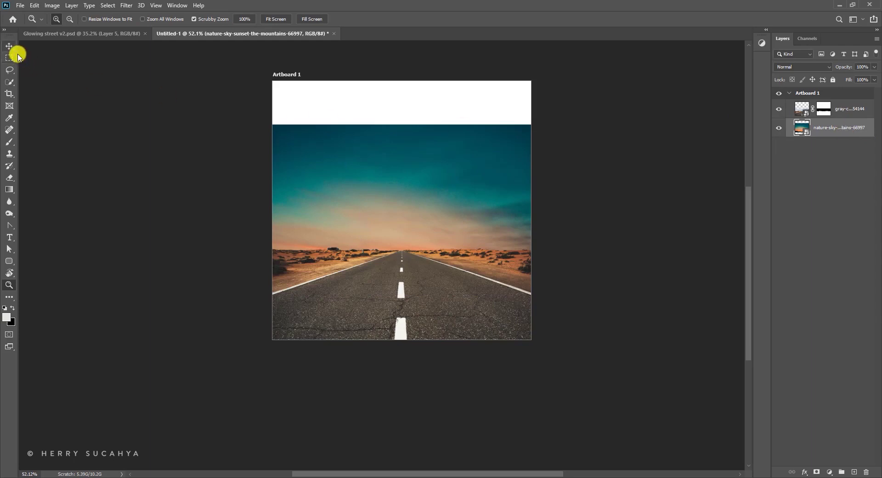
pyautogui.press('v')
pyautogui.moveTo(425, 185); pyautogui.dragTo(433, 141)
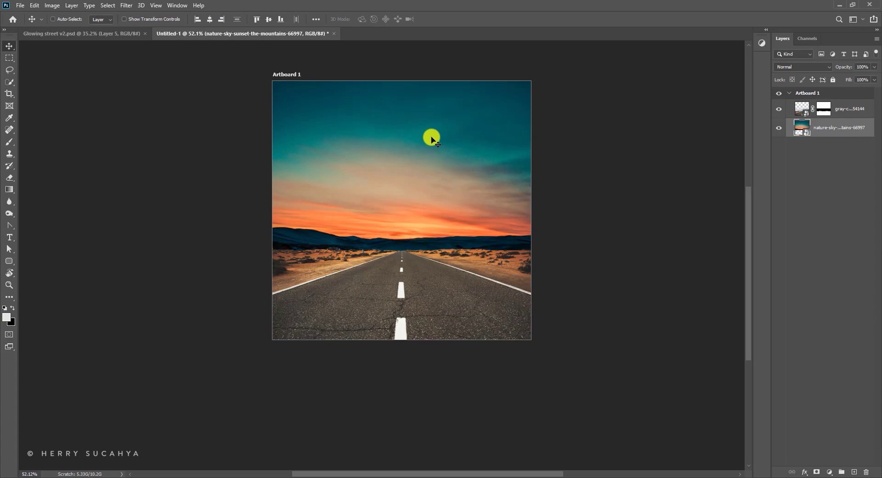
# Add a Curves adjustment clipped to the road layer and pull the RGB curve down to darken the road.
pyautogui.press('z')
pyautogui.moveTo(418, 252)
pyautogui.mouseDown()
pyautogui.moveTo(400, 236)
pyautogui.moveTo(424, 259)
pyautogui.mouseUp()
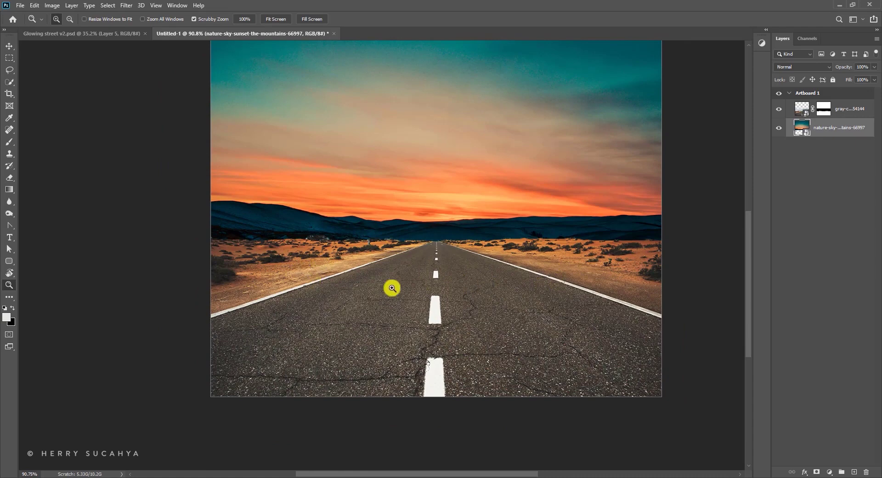
pyautogui.moveTo(432, 214); pyautogui.dragTo(355, 258)
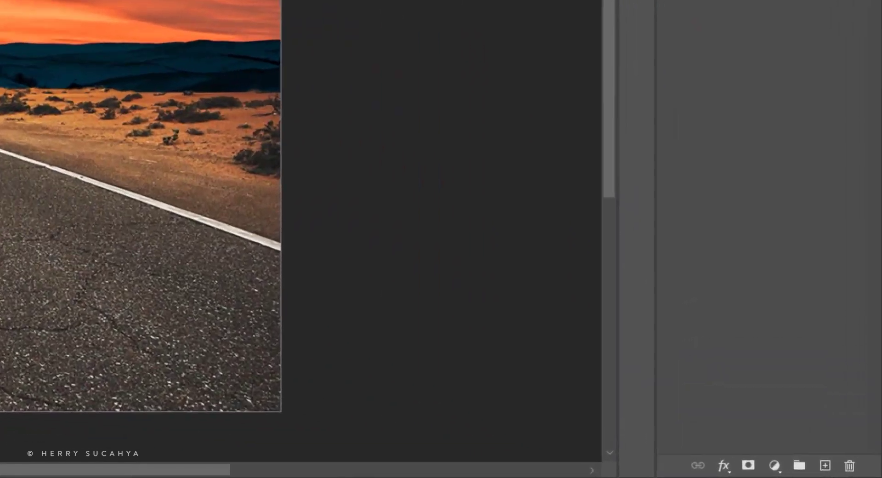
pyautogui.click(774, 465)
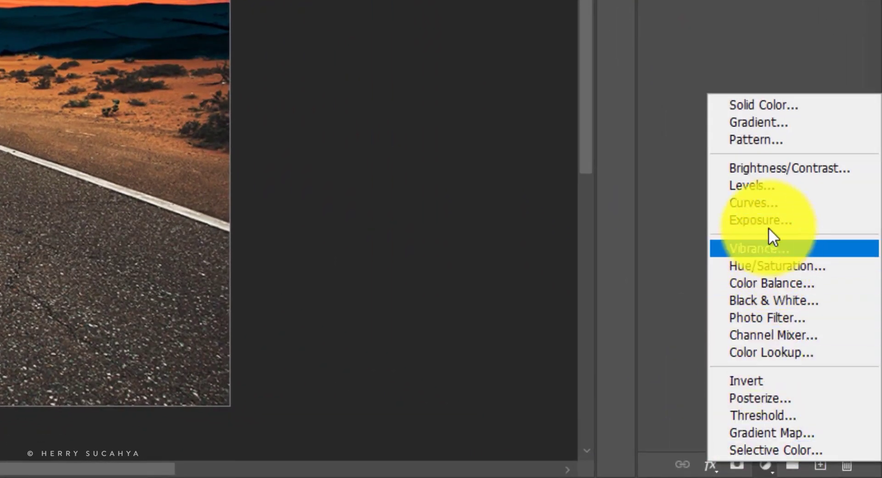
pyautogui.click(759, 212)
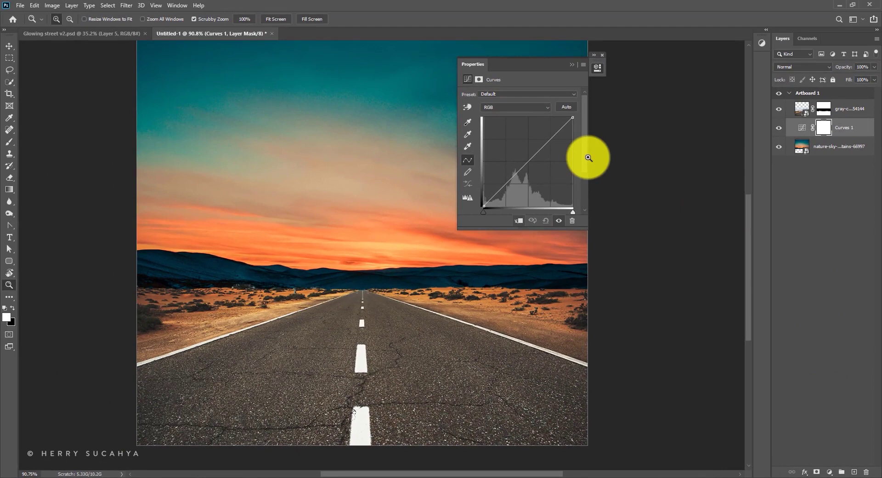
pyautogui.click(519, 221)
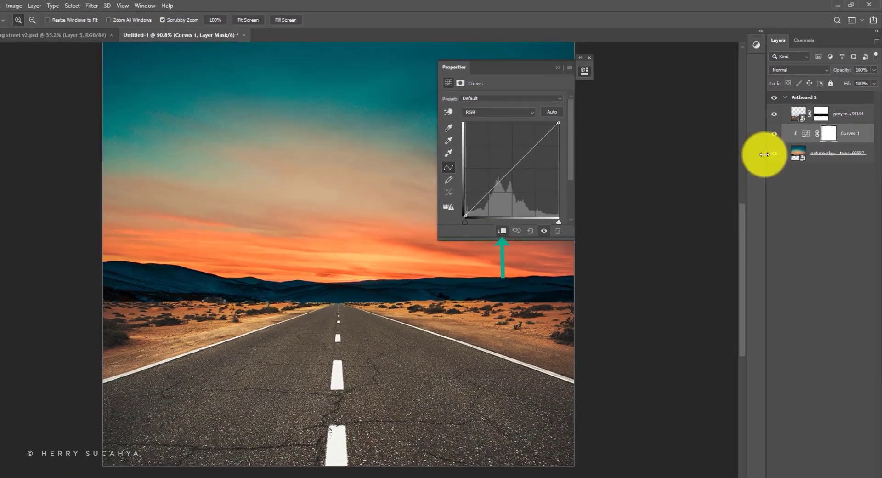
pyautogui.moveTo(816, 128); pyautogui.dragTo(817, 105)
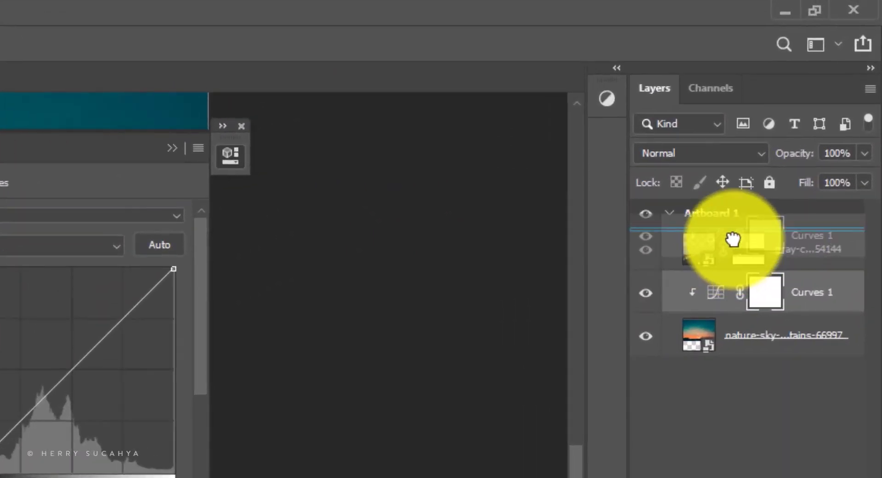
pyautogui.moveTo(732, 239); pyautogui.dragTo(733, 240)
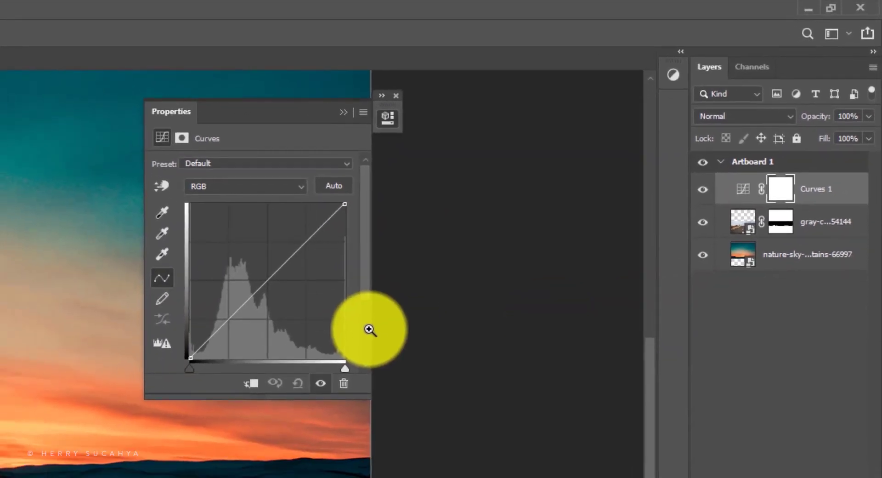
pyautogui.click(251, 384)
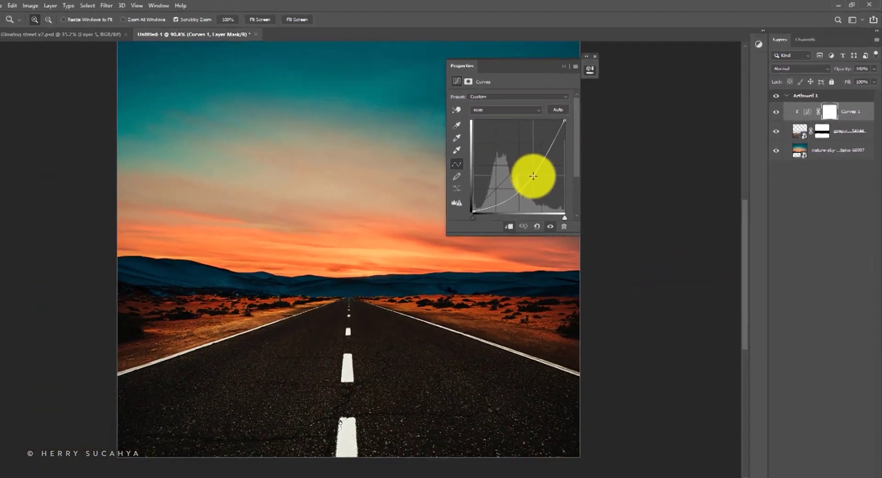
pyautogui.moveTo(279, 300); pyautogui.dragTo(287, 301)
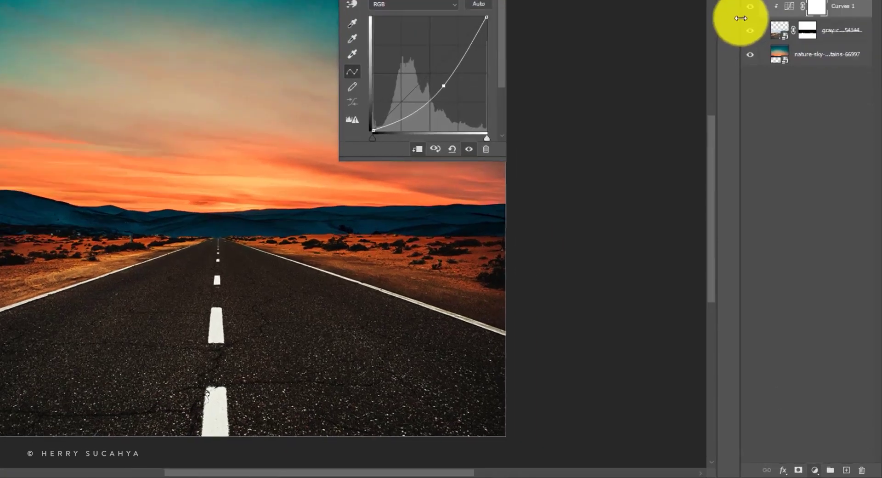
# Add a Hue/Saturation adjustment clipped to the road layer with hue -10 and saturation -74.
pyautogui.click(829, 472)
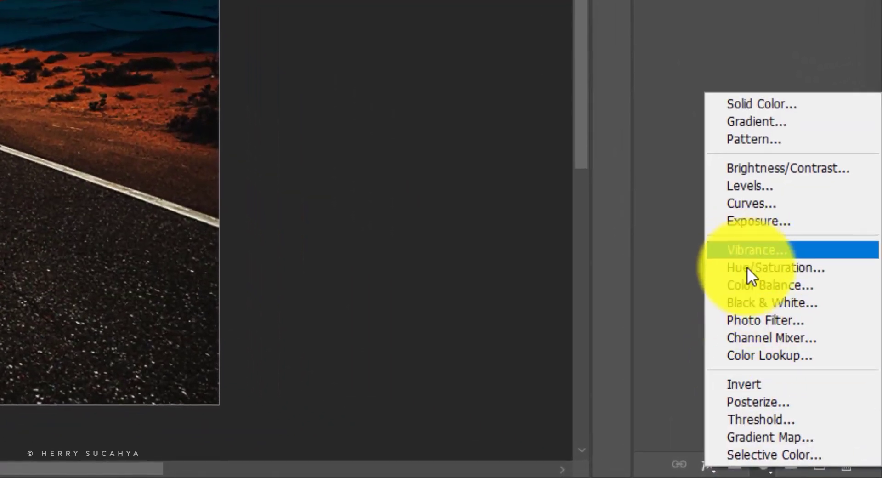
pyautogui.click(774, 268)
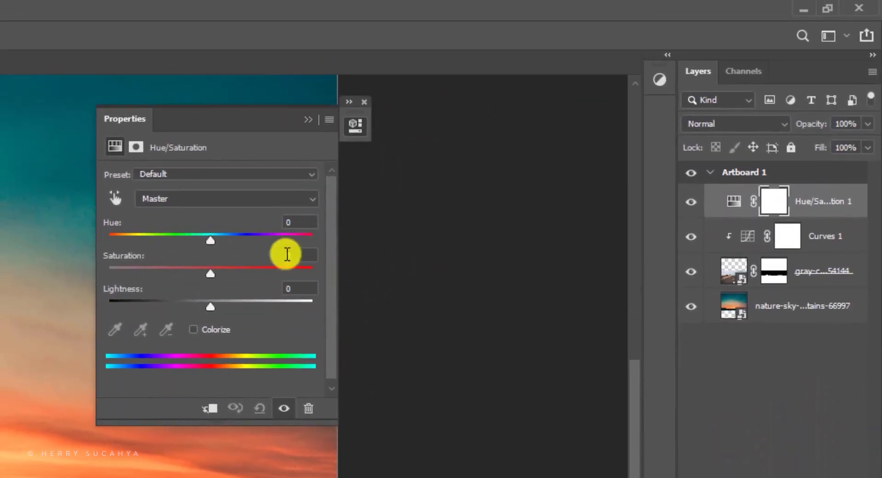
pyautogui.click(210, 408)
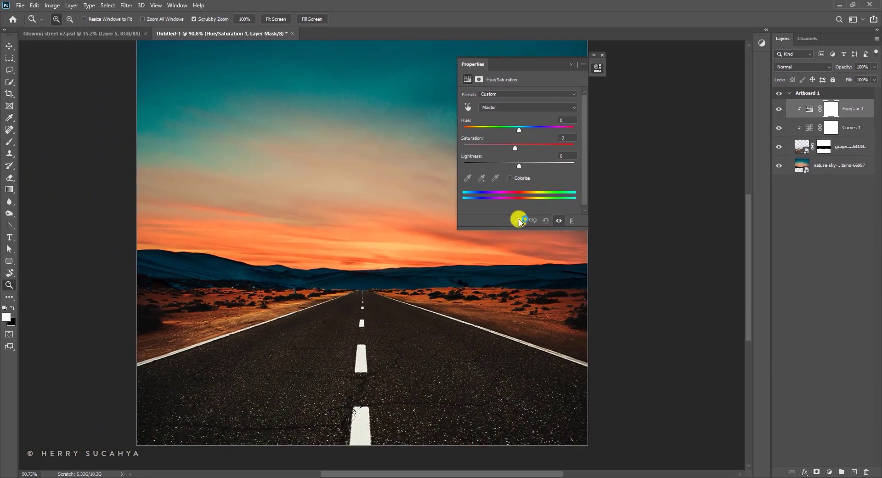
pyautogui.moveTo(520, 144); pyautogui.dragTo(494, 151)
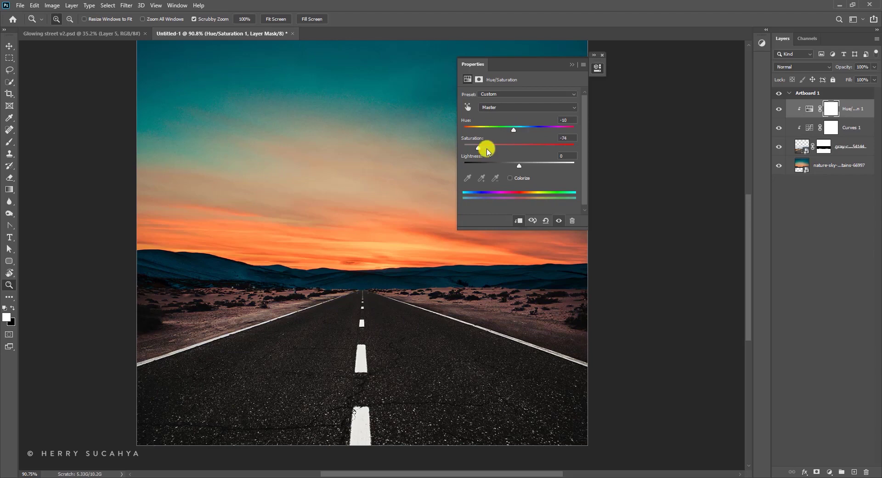
# Select the road photo layer and outline the white centre dashes, from the horizon to the lower artboard edge, with the Polygonal Lasso.
pyautogui.click(572, 68)
pyautogui.scroll(-2, 184, 308)
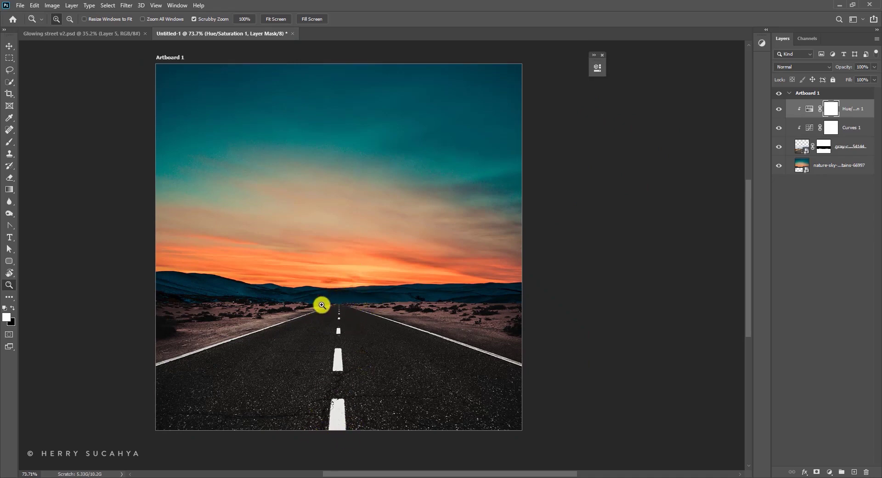
pyautogui.click(845, 151)
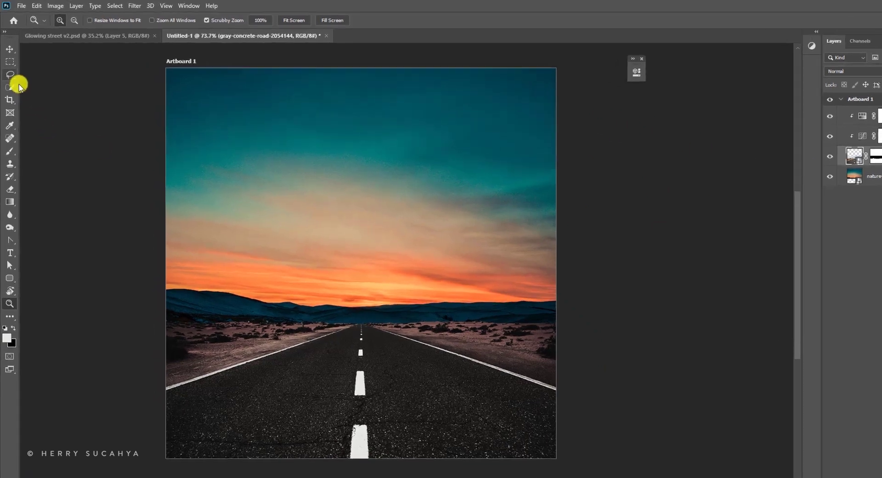
pyautogui.click(10, 70)
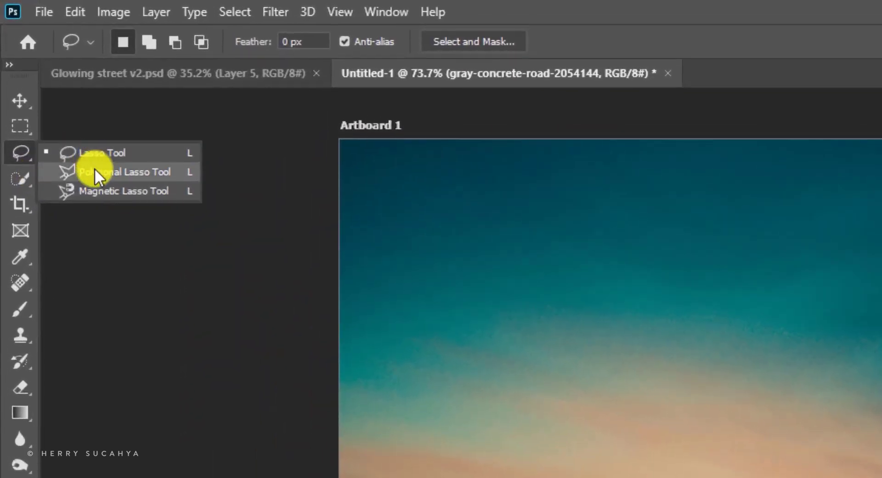
pyautogui.click(96, 170)
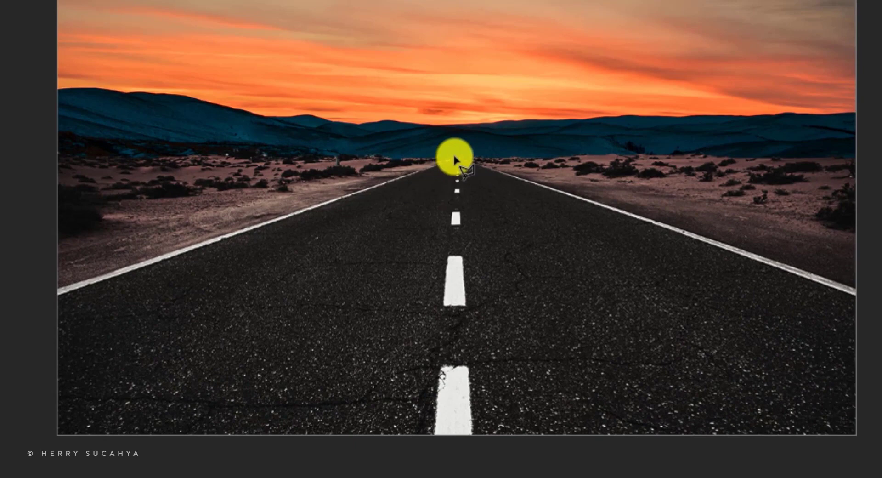
pyautogui.click(455, 159)
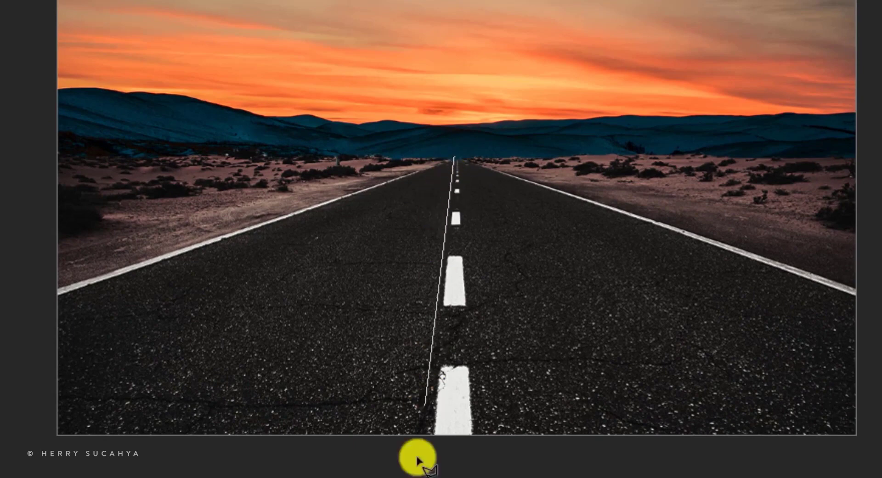
pyautogui.click(423, 452)
pyautogui.click(481, 446)
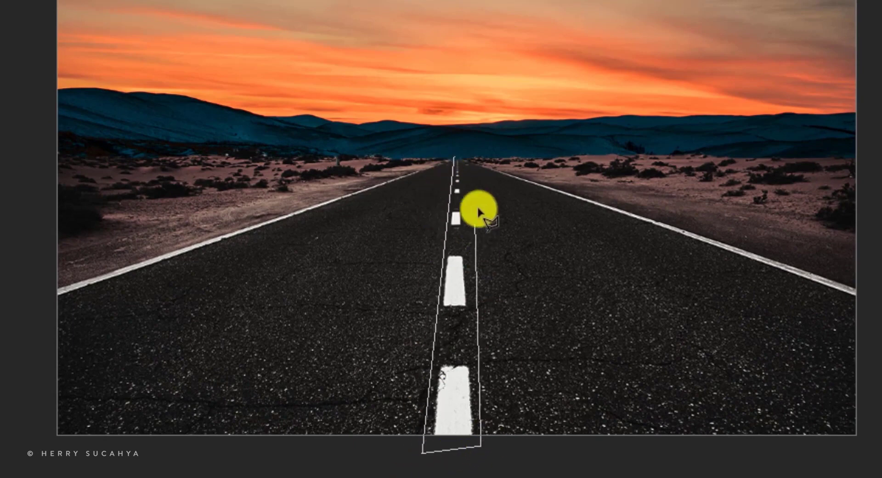
pyautogui.click(452, 157)
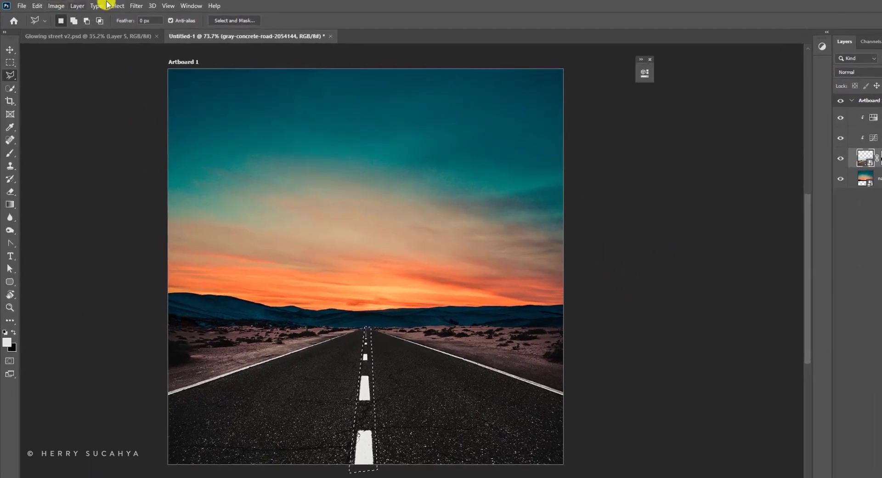
# Narrow the selection to the white centre dashes using Color Range with sampled colors and a fuzziness of 60.
pyautogui.click(107, 5)
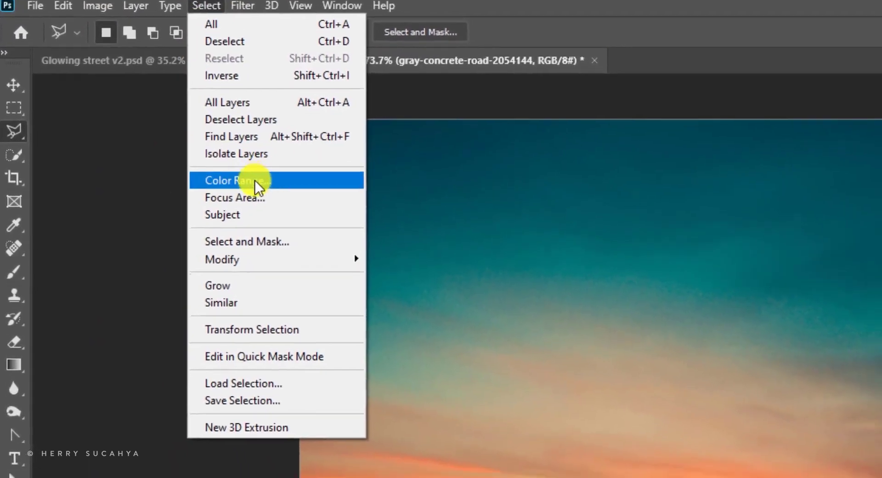
pyautogui.click(255, 183)
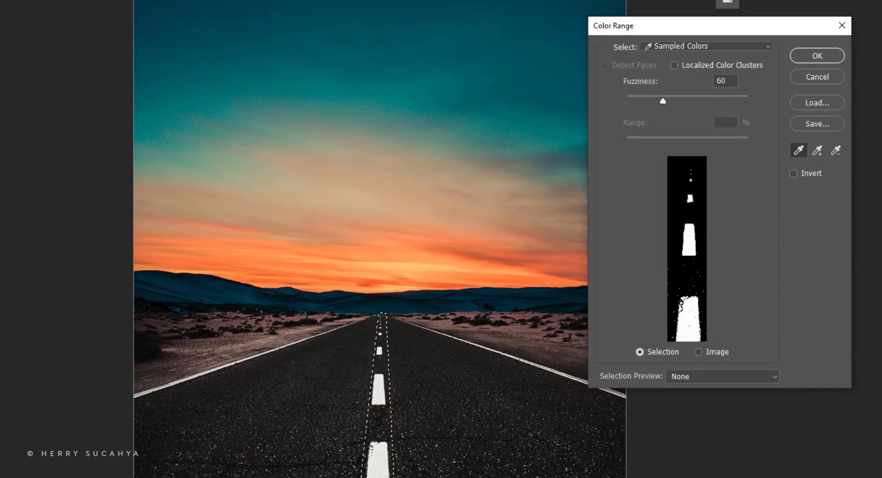
pyautogui.click(818, 56)
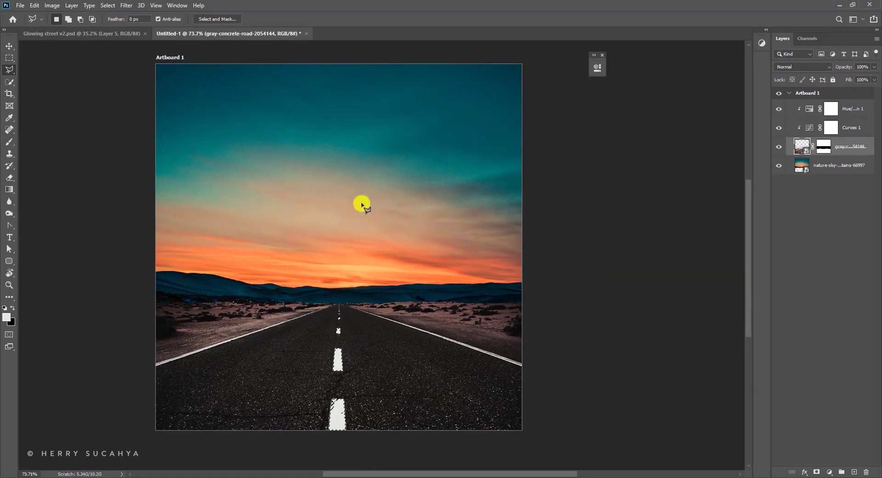
# Copy the selected centre dashes and paste them in place on a new layer above the road photo.
pyautogui.press('z')
pyautogui.moveTo(344, 384); pyautogui.dragTo(418, 327)
pyautogui.scroll(2, 390, 275)
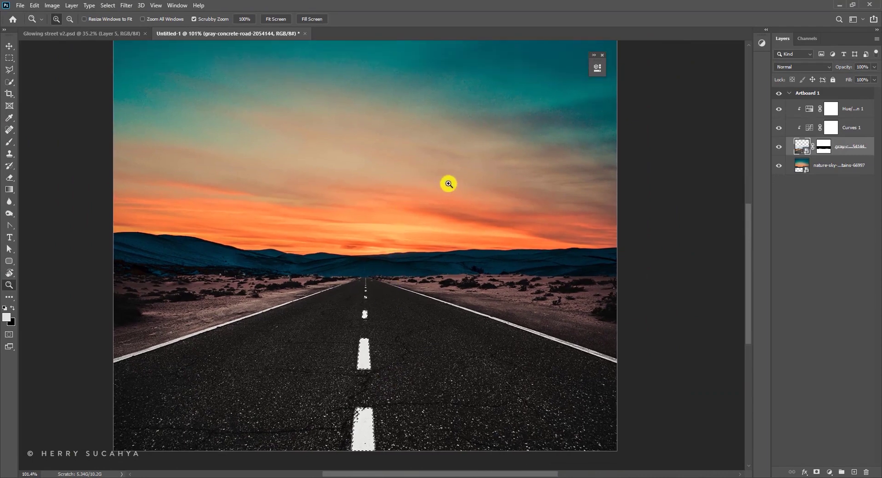
pyautogui.hotkey('ctrl', 'c')
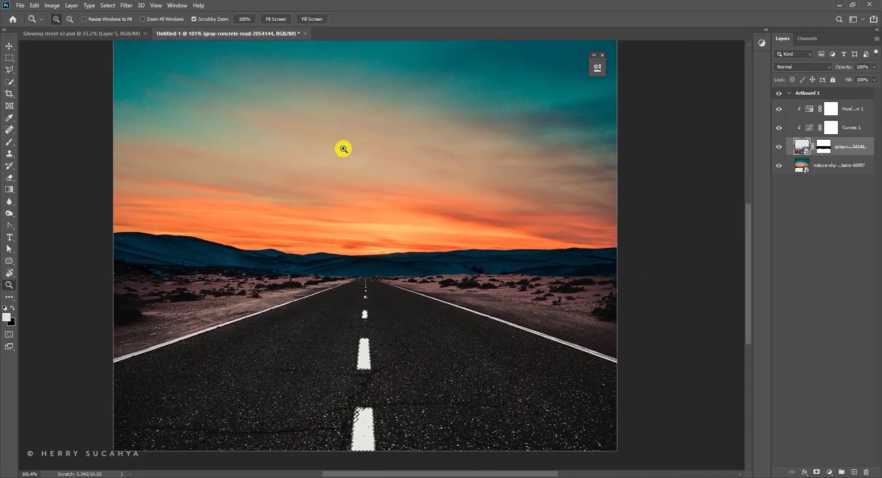
pyautogui.hotkey('ctrl', 'shift', 'v')
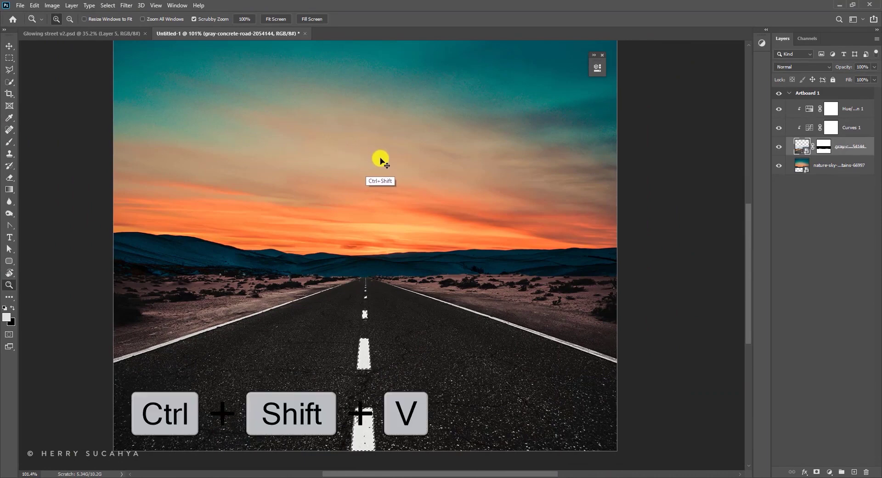
pyautogui.press('v')
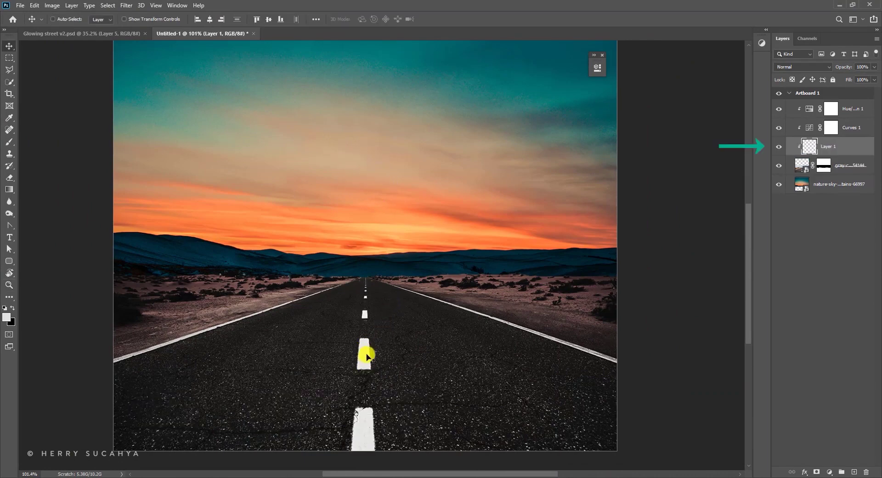
pyautogui.moveTo(365, 352); pyautogui.dragTo(400, 322)
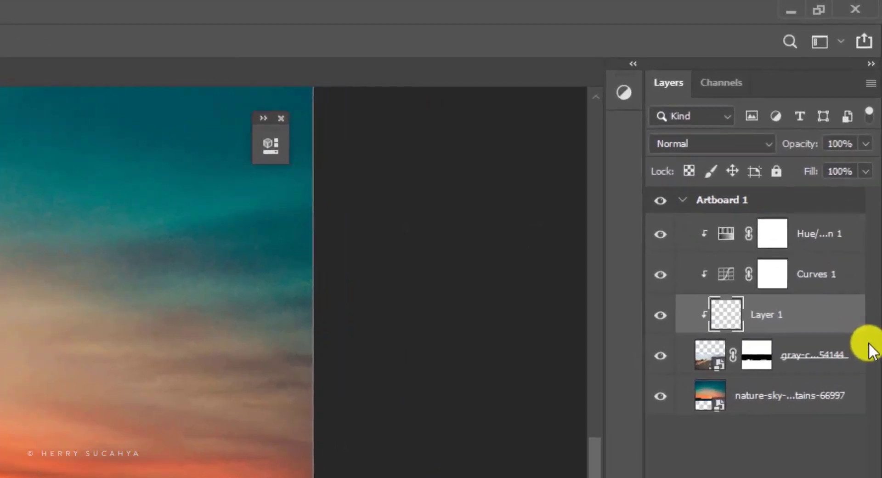
# Move Layer 1 above the Hue/Saturation and Curves adjustments and release it from the clipping mask.
pyautogui.moveTo(832, 123); pyautogui.dragTo(832, 119)
pyautogui.moveTo(771, 266); pyautogui.dragTo(784, 231)
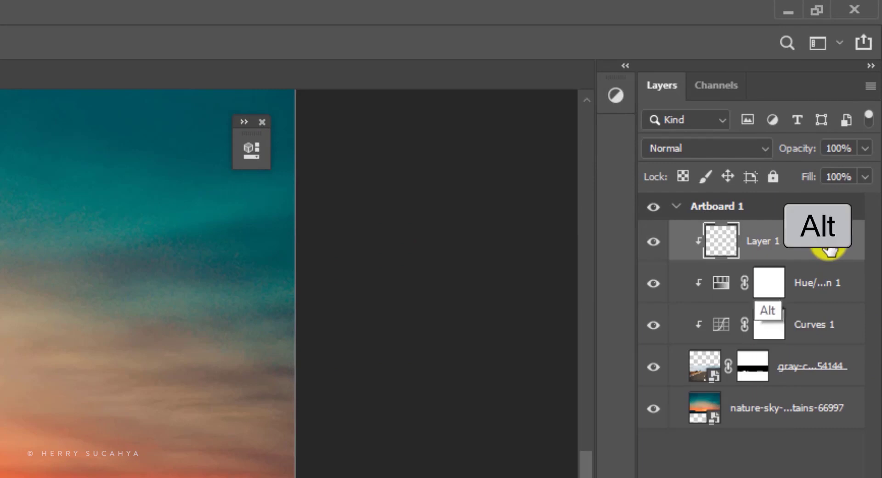
pyautogui.keyDown('alt'); pyautogui.click(829, 252); pyautogui.keyUp('alt')
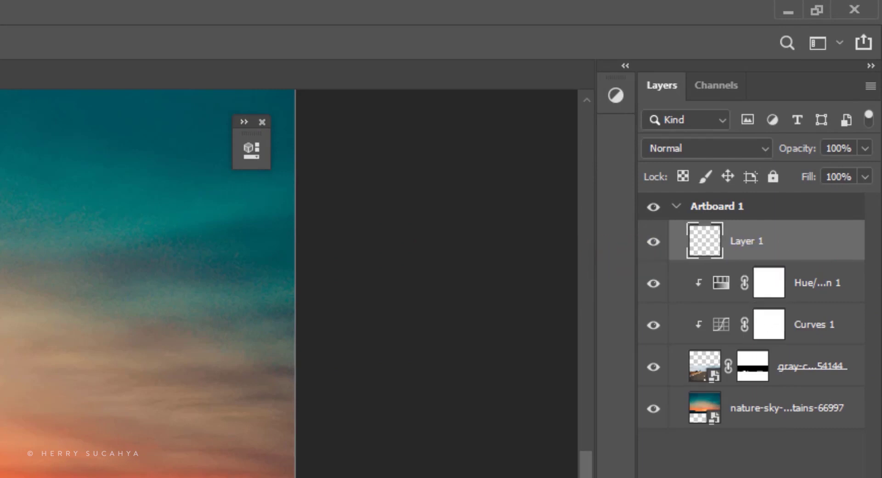
# Rename Layer 1 as Road Lines.
pyautogui.doubleClick(761, 242)
pyautogui.write('R')
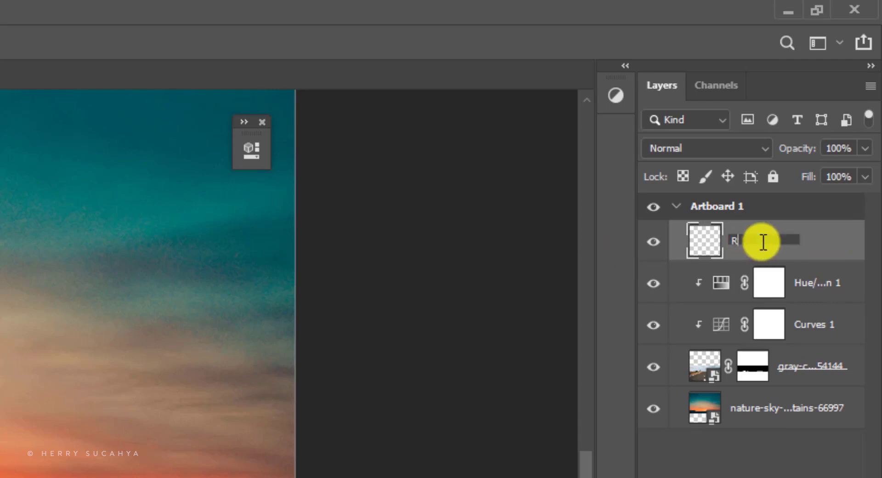
pyautogui.write('oad Lines')
pyautogui.press('Return')
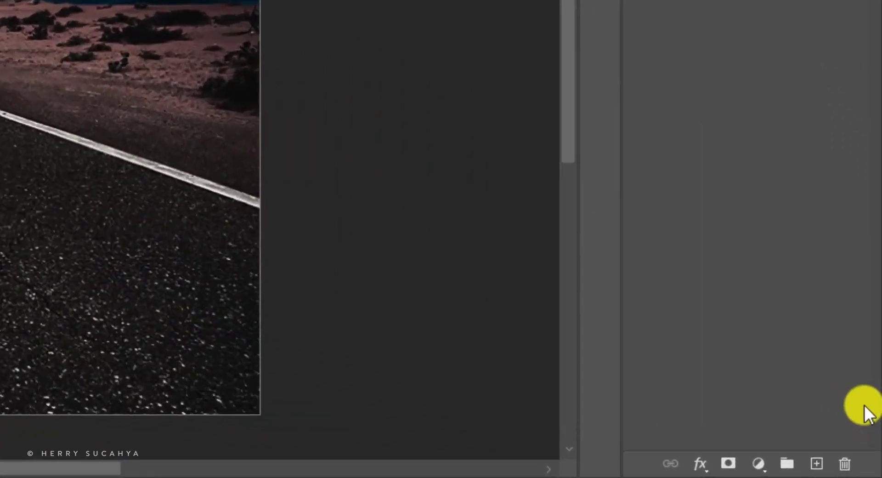
# Add a Hue/Saturation adjustment clipped to Road Lines, colorized with hue 45, saturation 68 and lightness -41, to turn the dashes yellow.
pyautogui.click(829, 472)
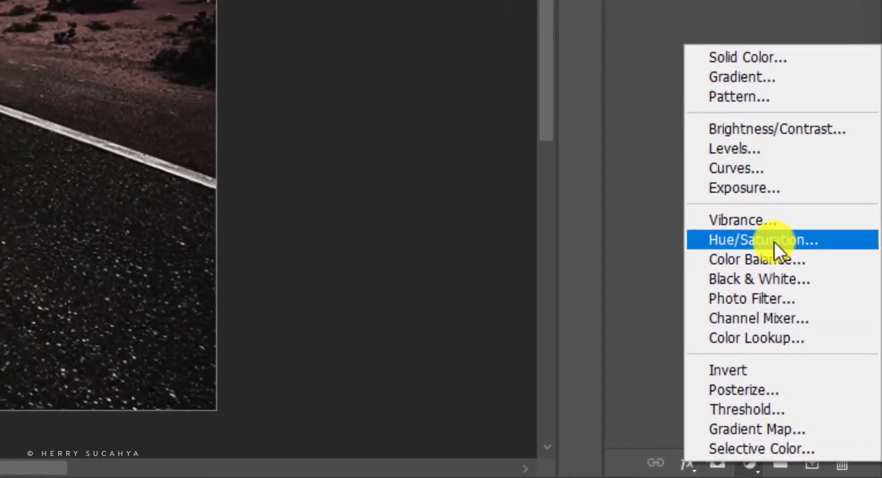
pyautogui.click(781, 227)
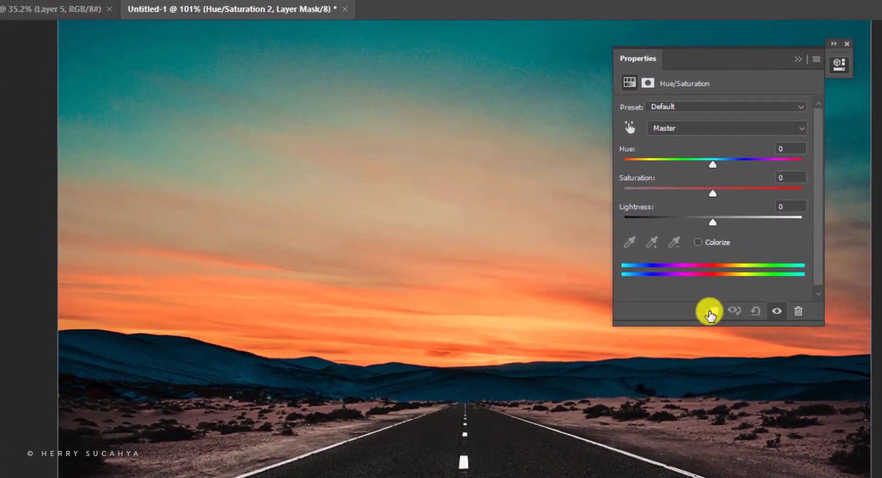
pyautogui.click(707, 244)
pyautogui.click(675, 223)
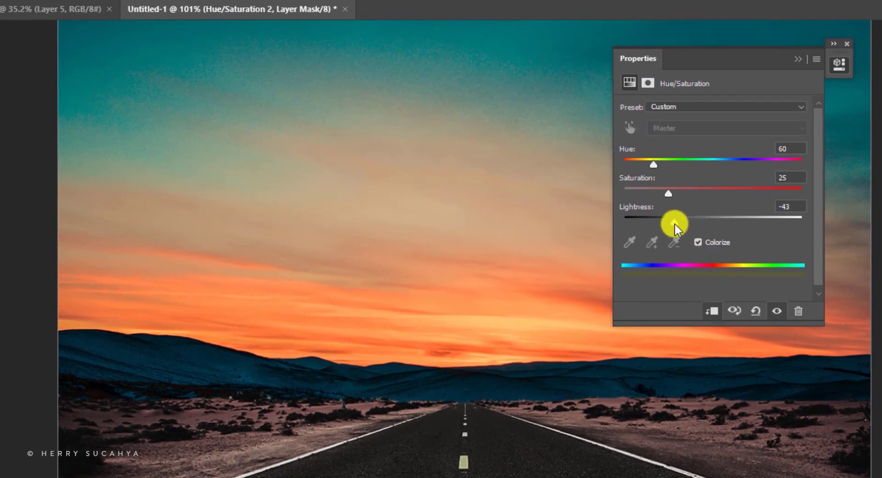
pyautogui.click(744, 195)
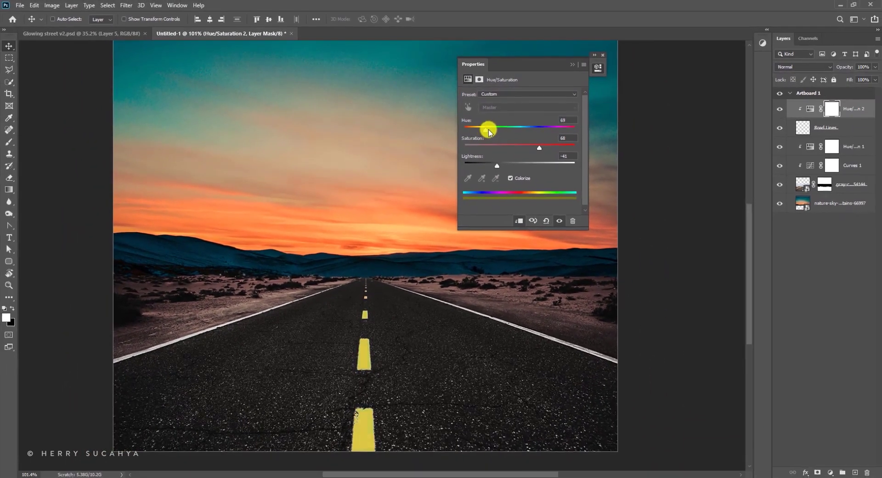
pyautogui.moveTo(660, 162); pyautogui.dragTo(647, 164)
pyautogui.moveTo(478, 131)
pyautogui.mouseDown()
pyautogui.moveTo(566, 132)
pyautogui.moveTo(478, 131)
pyautogui.mouseUp()
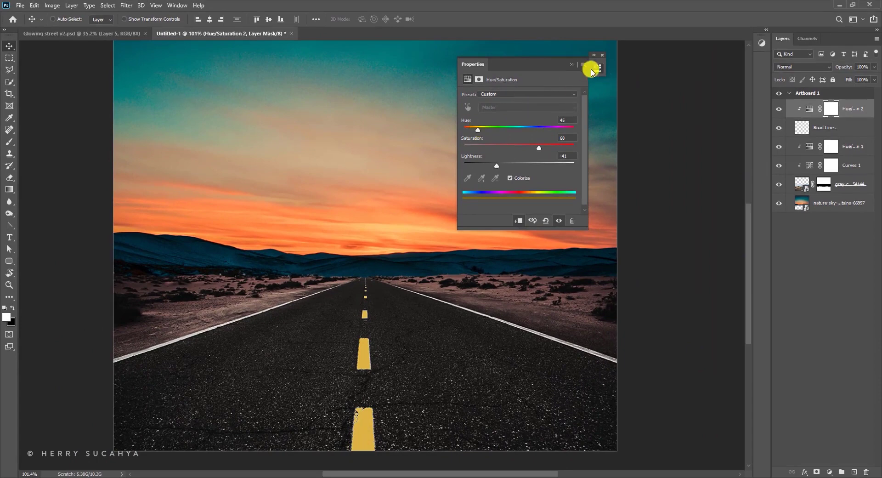
pyautogui.click(573, 65)
# Duplicate the Road Lines layer together with its clipped Hue/Saturation adjustment.
pyautogui.press('z')
pyautogui.moveTo(425, 181); pyautogui.dragTo(419, 181)
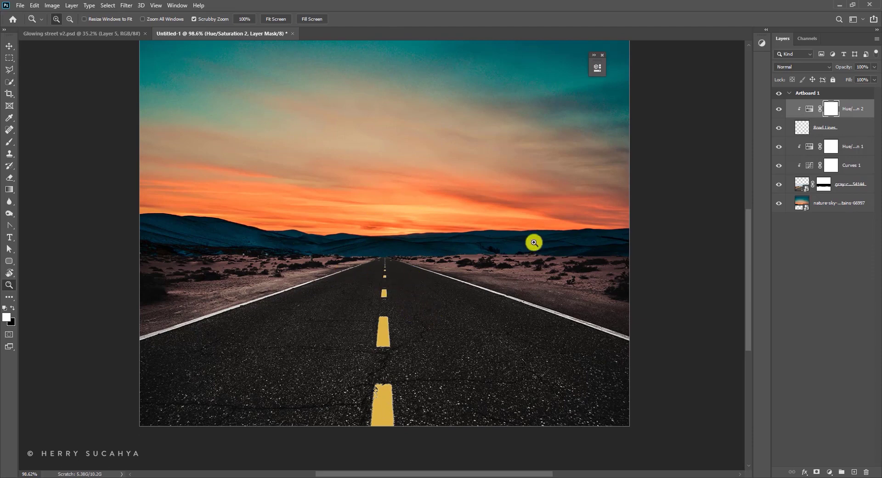
pyautogui.moveTo(534, 242); pyautogui.dragTo(512, 220)
pyautogui.keyDown('shift'); pyautogui.click(842, 122); pyautogui.keyUp('shift')
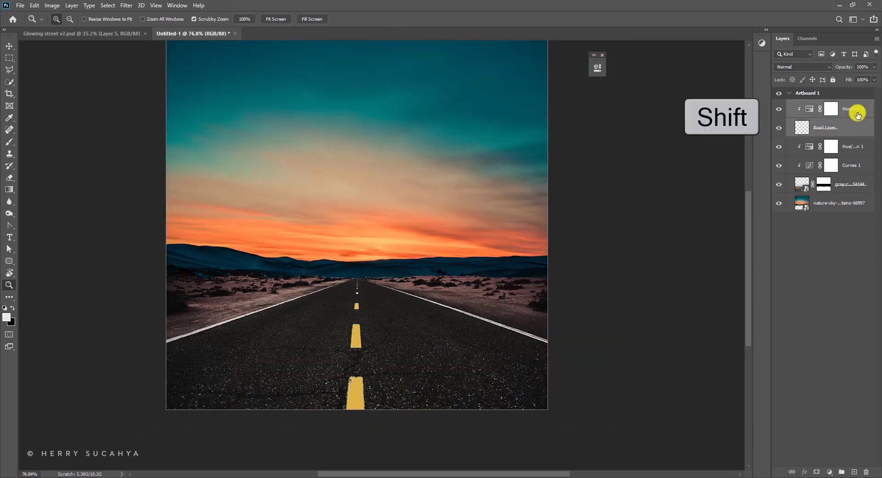
pyautogui.moveTo(858, 115); pyautogui.dragTo(852, 469)
# Merge the upper Road Lines copy and its Hue/Saturation adjustment into a single layer.
pyautogui.click(827, 131)
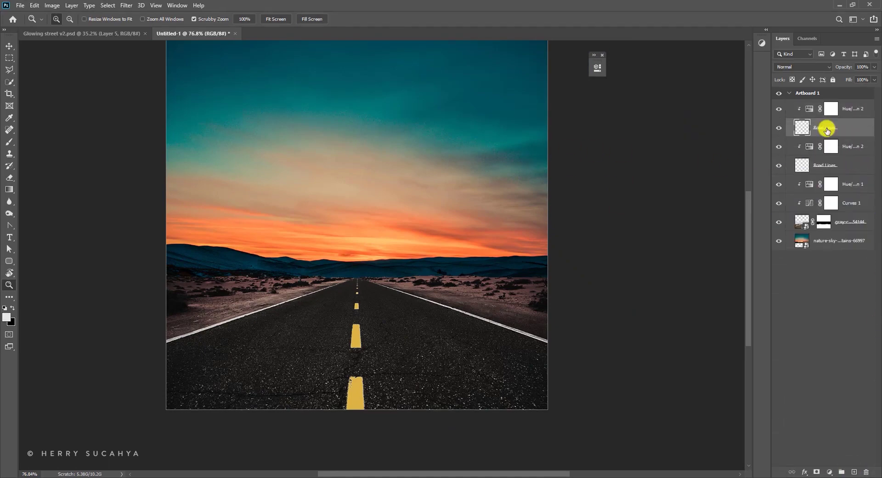
pyautogui.click(783, 109)
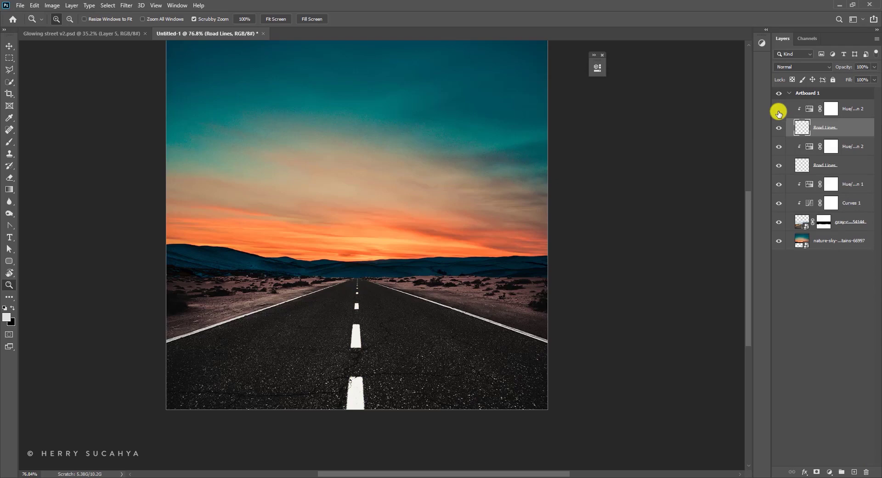
pyautogui.click(779, 111)
pyautogui.click(849, 112)
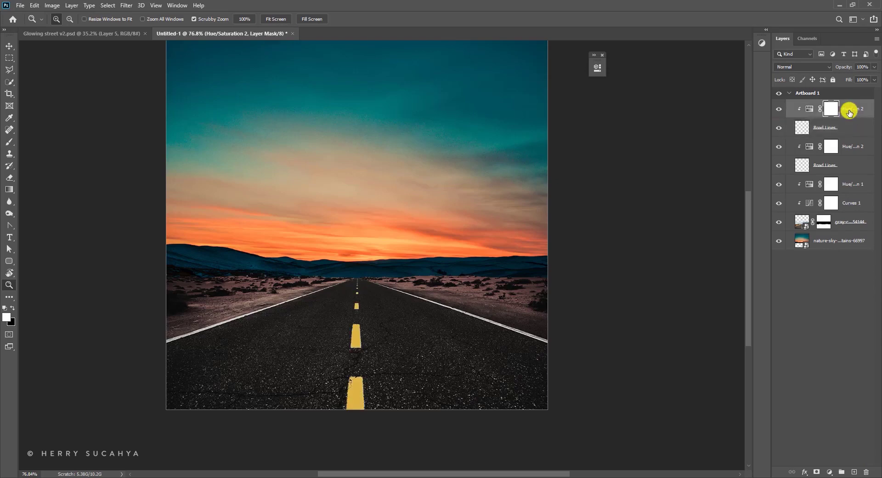
pyautogui.keyDown('shift'); pyautogui.click(833, 128); pyautogui.keyUp('shift')
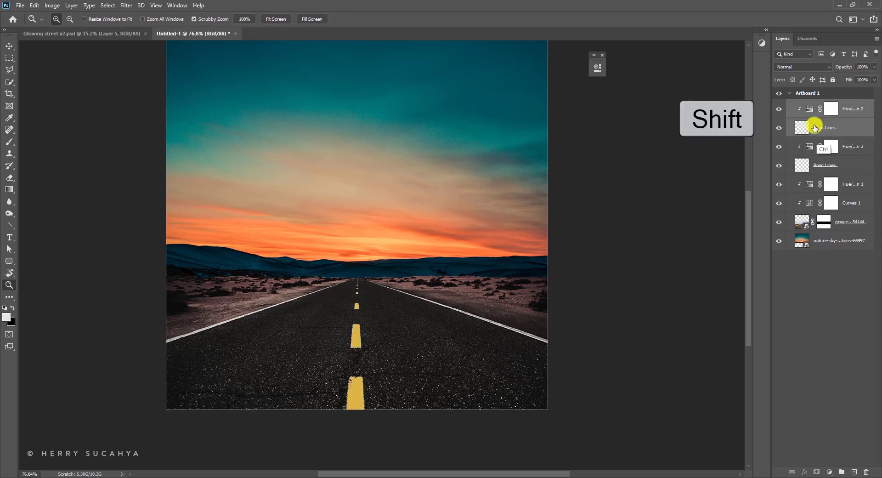
pyautogui.hotkey('ctrl', 'e')
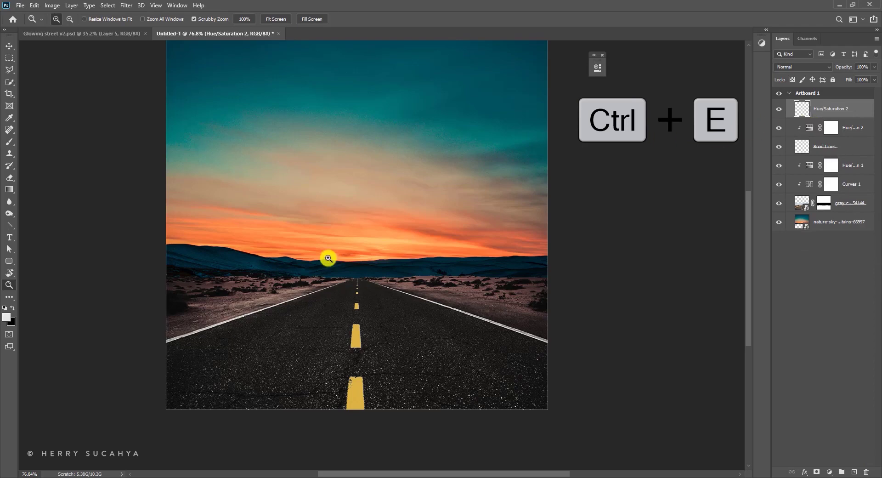
# Rename the merged yellow dashes layer as Glow.
pyautogui.press('v')
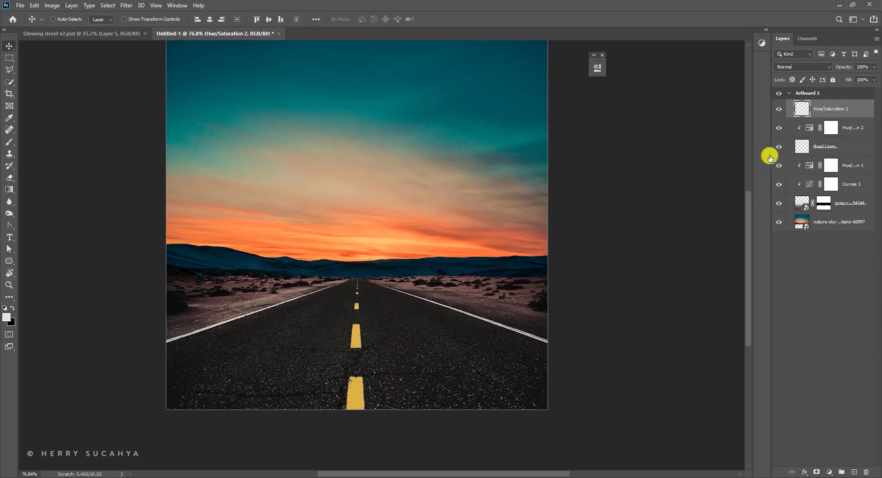
pyautogui.doubleClick(827, 109)
pyautogui.press('Return')
# Apply a Gaussian Blur with a 23.5-pixel radius to the Glow layer and set its blend mode to Screen.
pyautogui.press('z')
pyautogui.moveTo(388, 295); pyautogui.dragTo(363, 234)
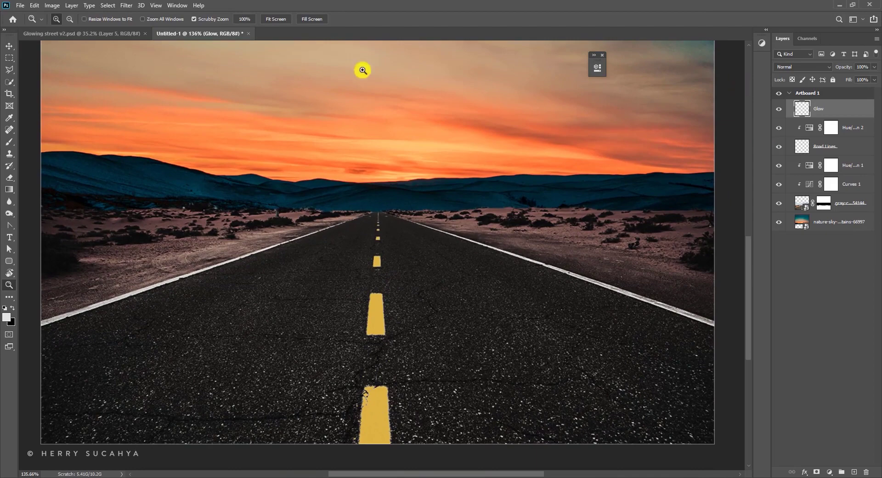
pyautogui.click(127, 9)
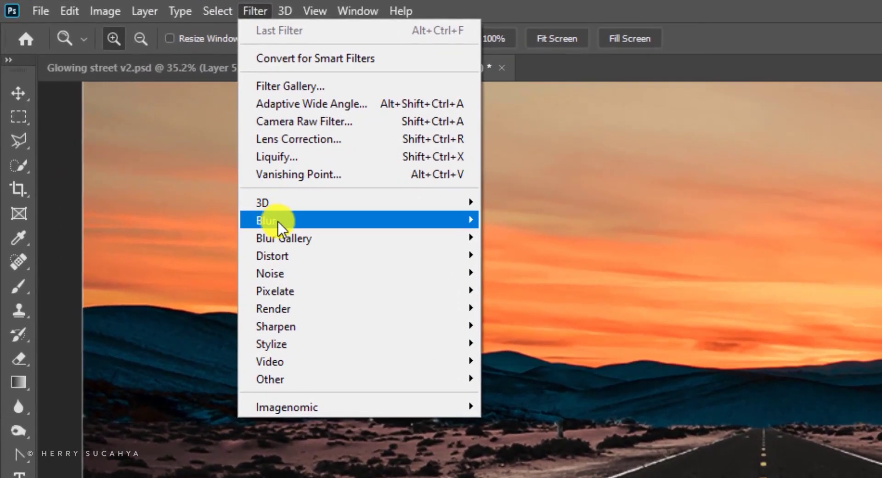
pyautogui.moveTo(139, 110)
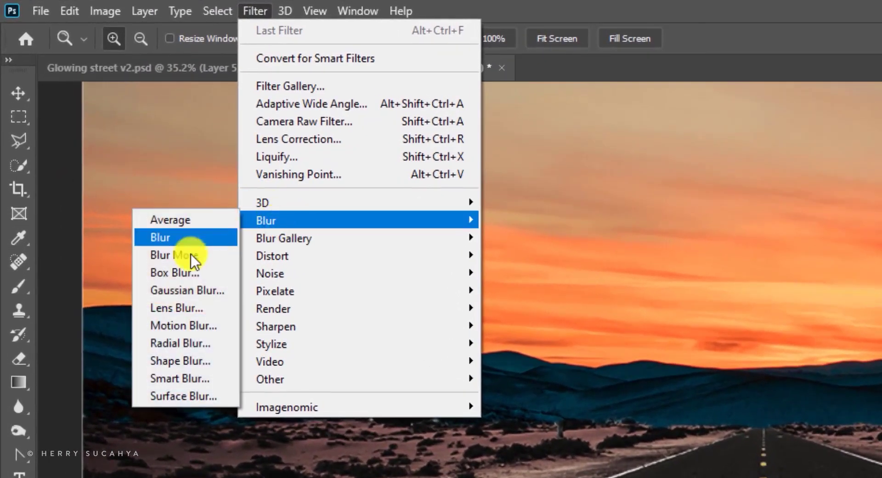
pyautogui.click(191, 290)
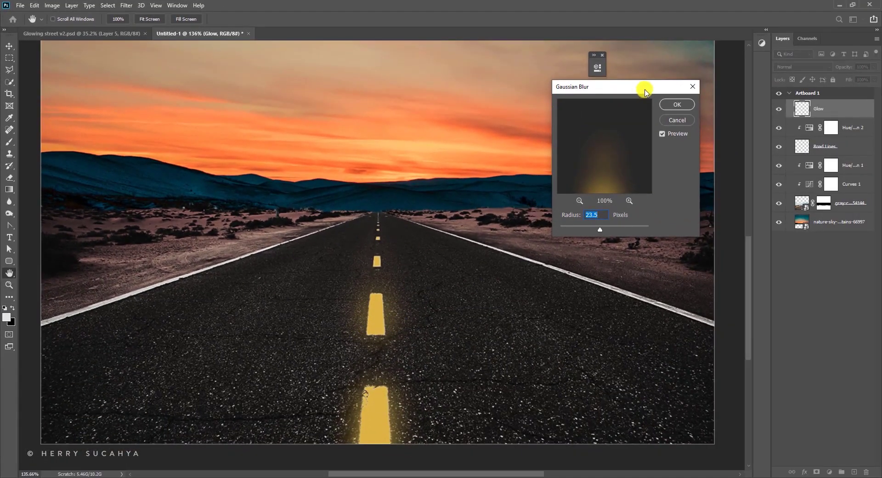
pyautogui.moveTo(644, 91); pyautogui.dragTo(536, 98)
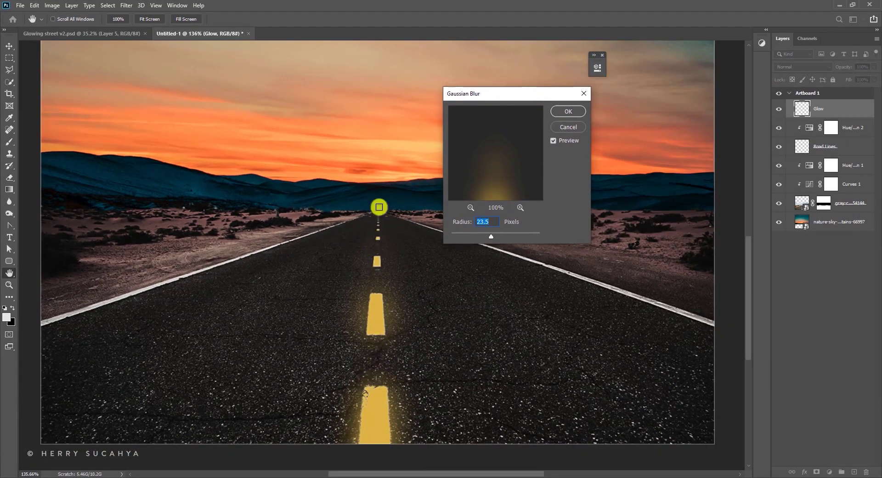
pyautogui.click(380, 207)
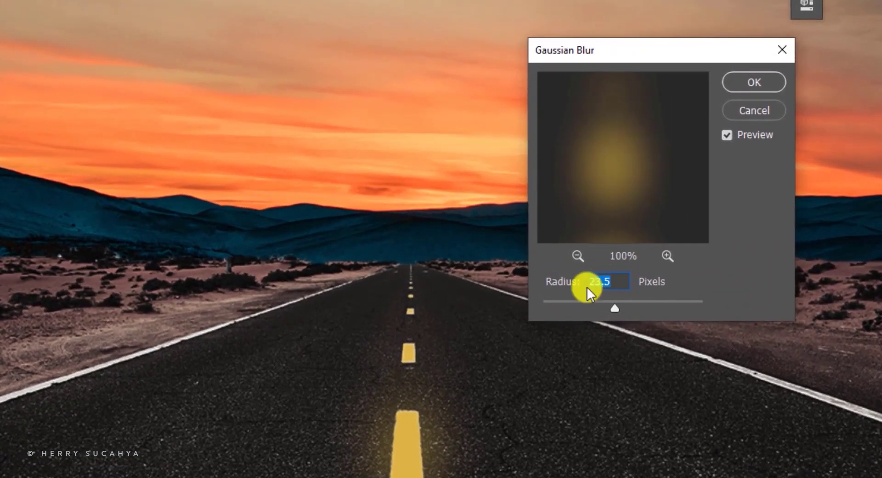
pyautogui.click(757, 80)
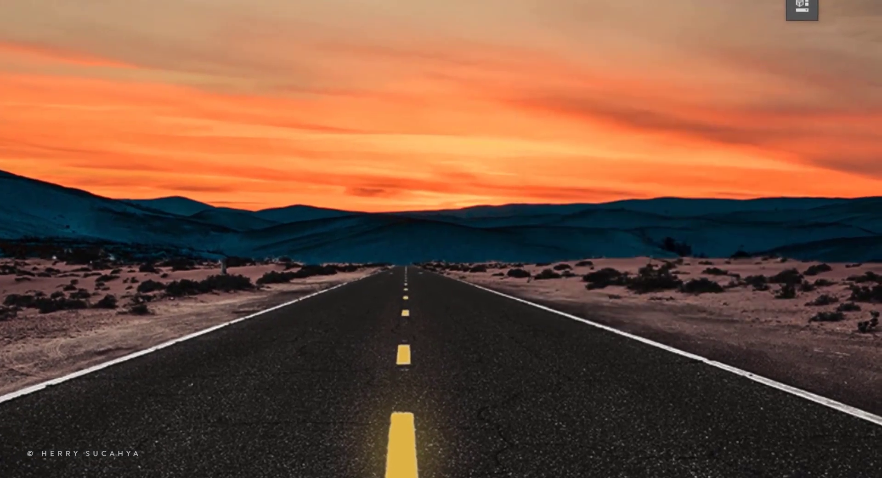
pyautogui.click(855, 87)
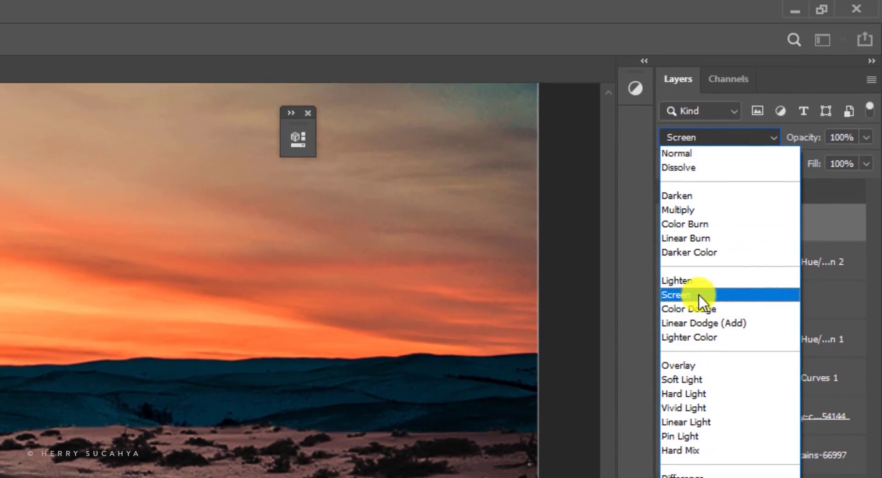
pyautogui.click(700, 296)
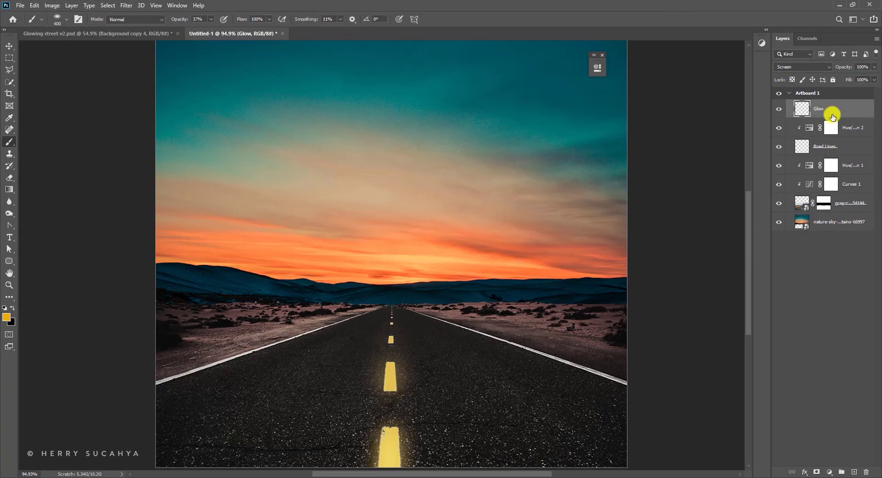
# Add a new layer named Light above Glow and set its blend mode to Screen.
pyautogui.hotkey('ctrl', 'shift', 'alt', 'n')
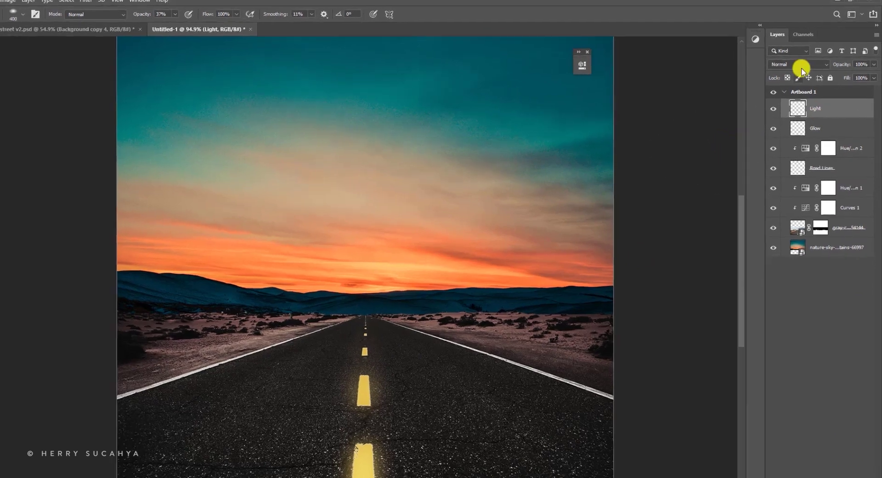
pyautogui.click(802, 67)
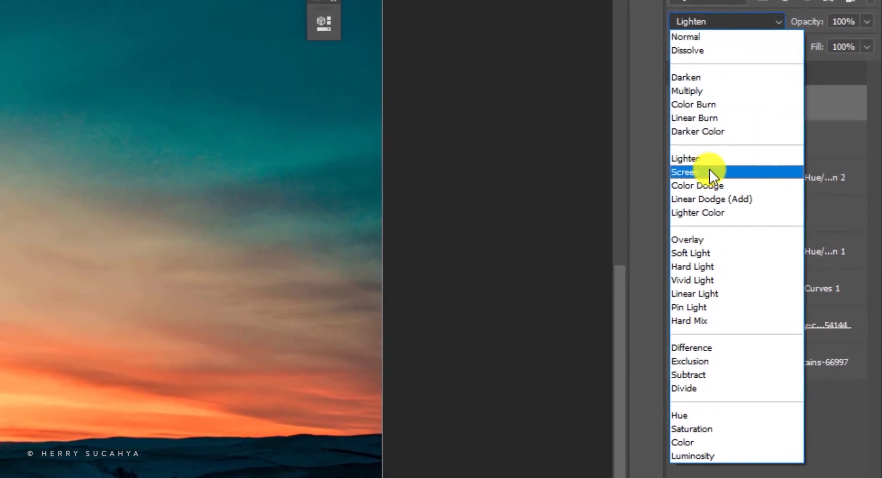
pyautogui.click(709, 172)
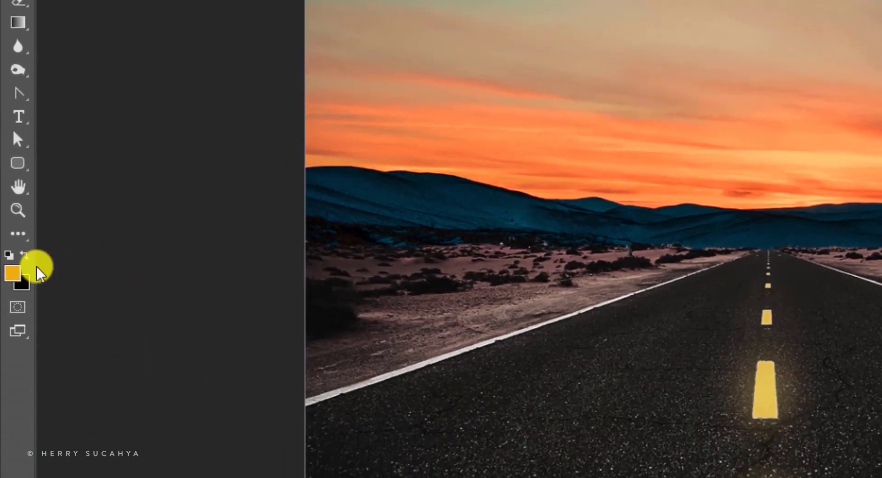
# Set the foreground colour to the golden yellow edbd1e.
pyautogui.click(13, 273)
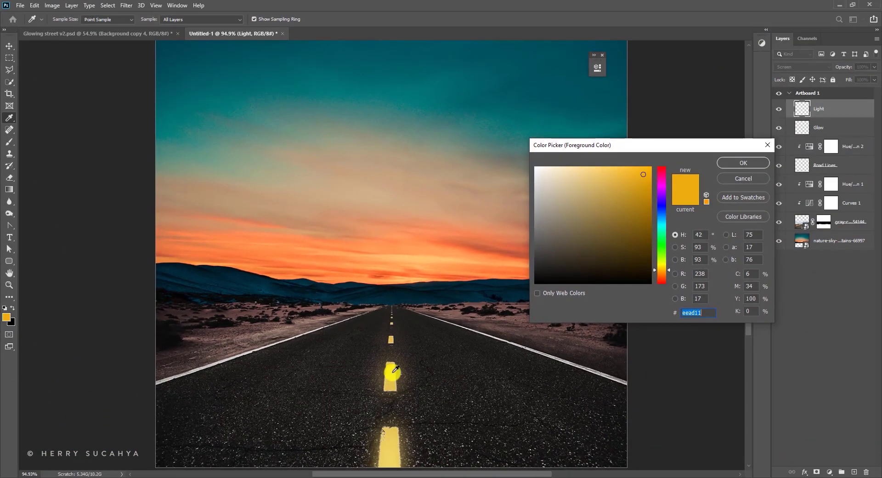
pyautogui.click(782, 374)
pyautogui.click(637, 175)
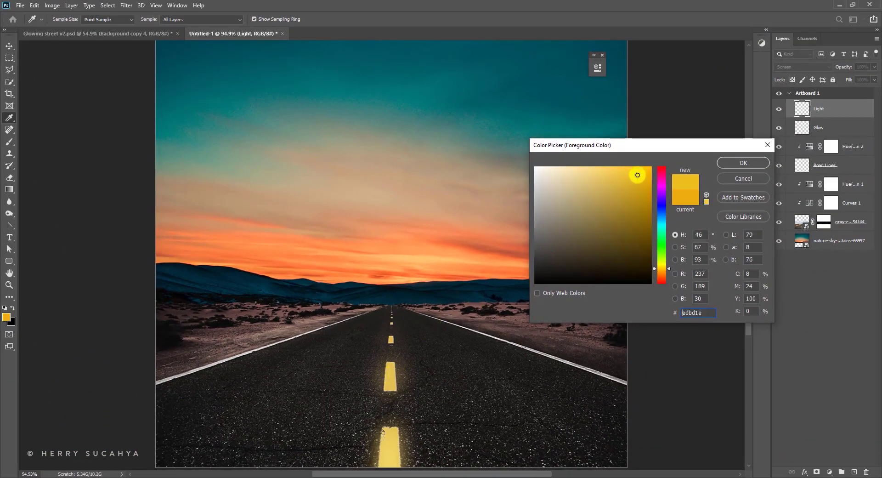
pyautogui.click(745, 170)
# Paint a soft yellow glow around the second-nearest centre dash on the Light layer with a 250 px brush at 37% opacity.
pyautogui.press('b')
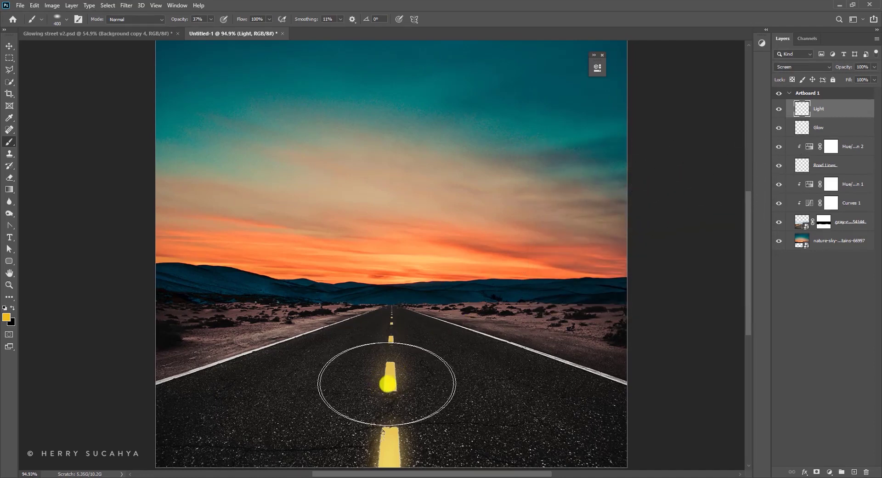
pyautogui.press('[')
pyautogui.press('[')
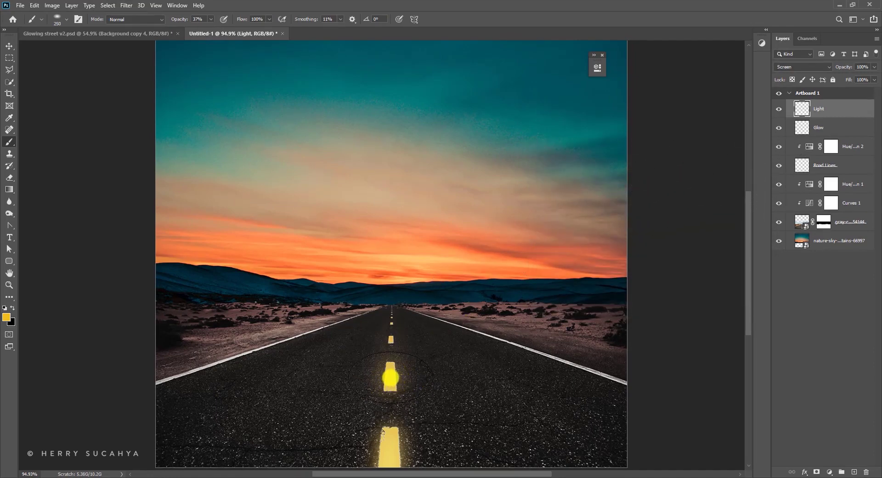
pyautogui.press('z')
pyautogui.moveTo(420, 336)
pyautogui.mouseDown()
pyautogui.moveTo(388, 358)
pyautogui.moveTo(400, 366)
pyautogui.moveTo(469, 264)
pyautogui.mouseUp()
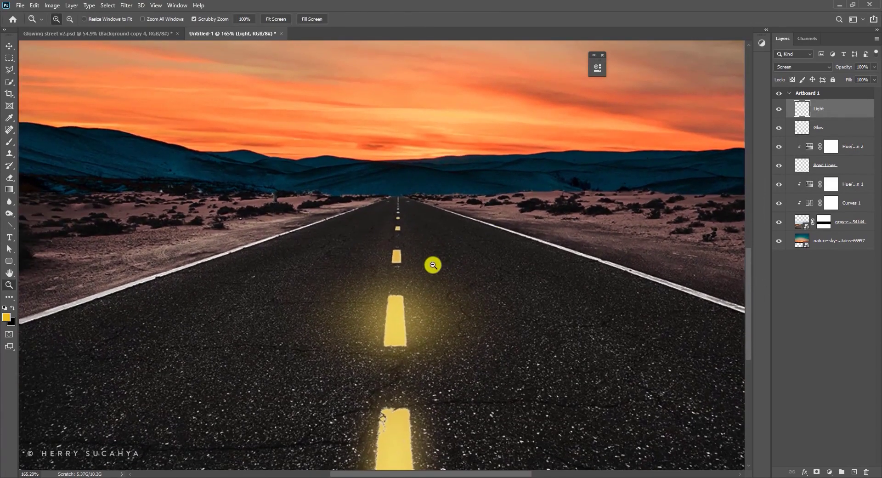
pyautogui.moveTo(339, 360); pyautogui.dragTo(243, 390)
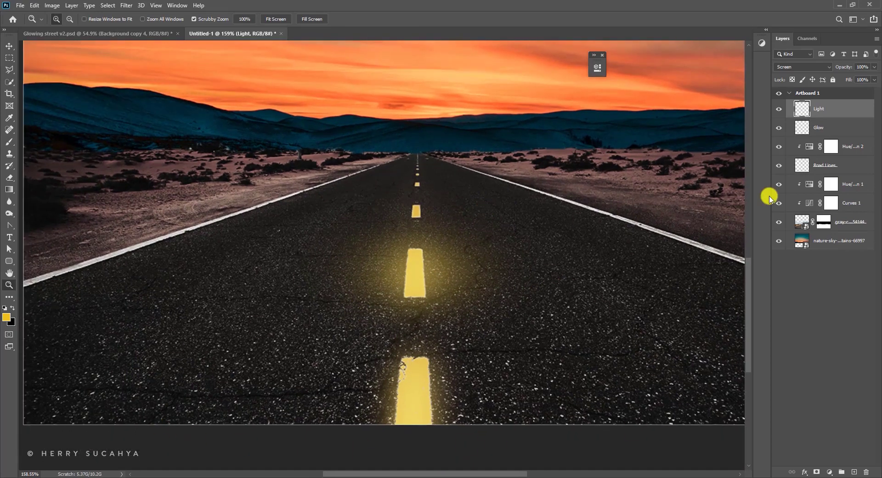
# Add a new layer named Ambience above Light and set its blend mode to Overlay.
pyautogui.click(855, 472)
pyautogui.doubleClick(825, 109)
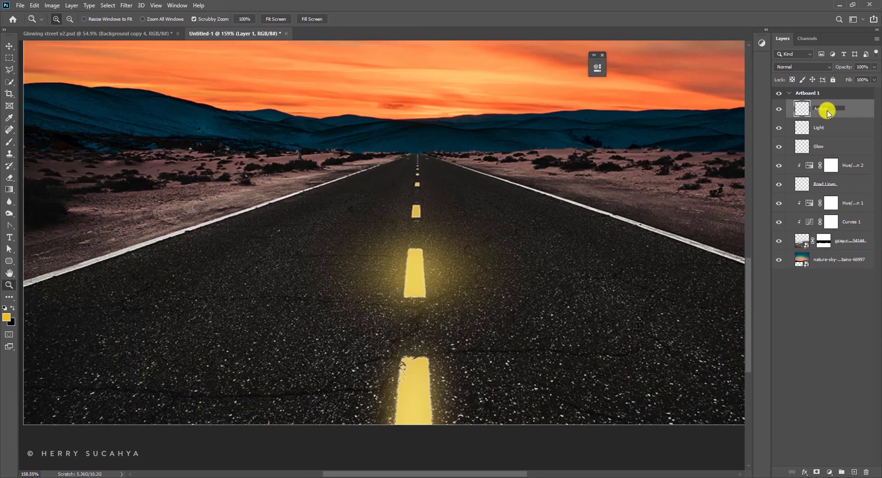
pyautogui.write('Ambience')
pyautogui.press('Return')
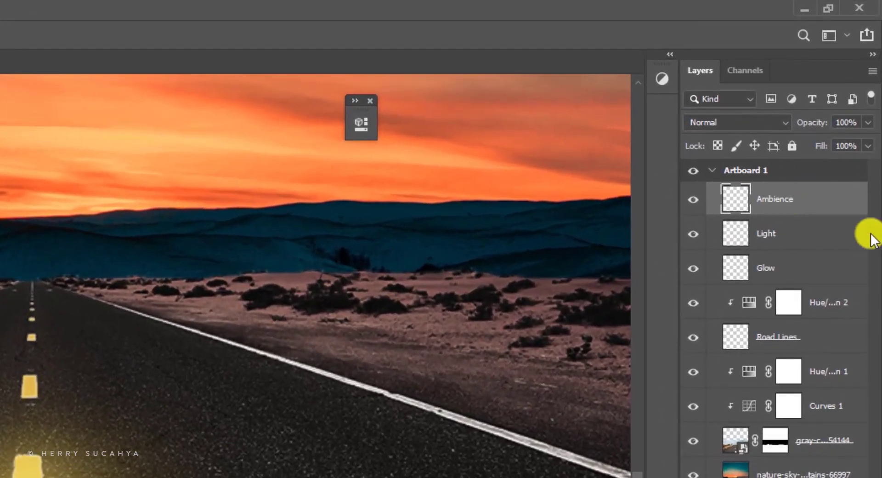
pyautogui.click(755, 125)
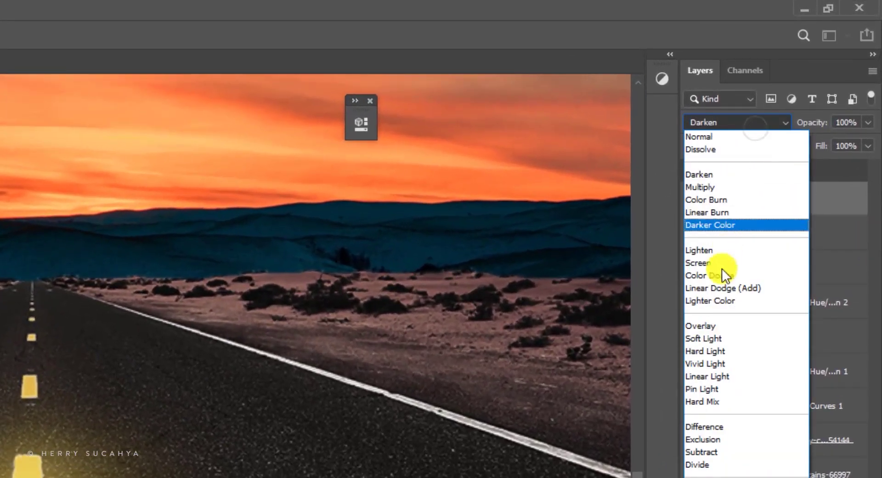
pyautogui.click(711, 323)
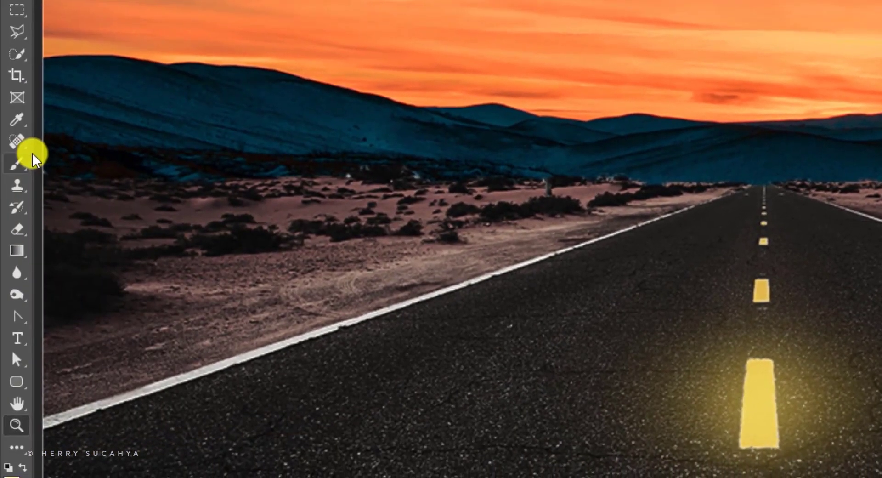
# Paint yellow ambient light over the asphalt around the dashes on the Ambience layer with a 338 px soft brush at 22% opacity.
pyautogui.click(17, 163)
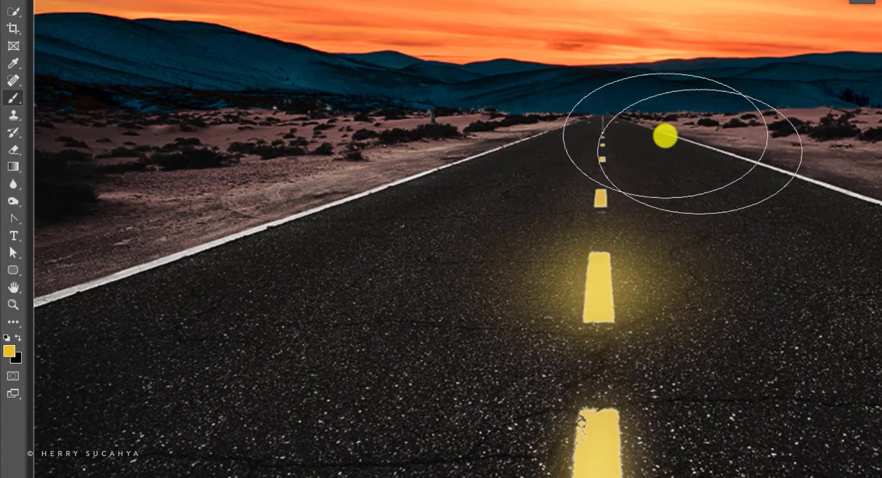
pyautogui.rightClick(665, 136)
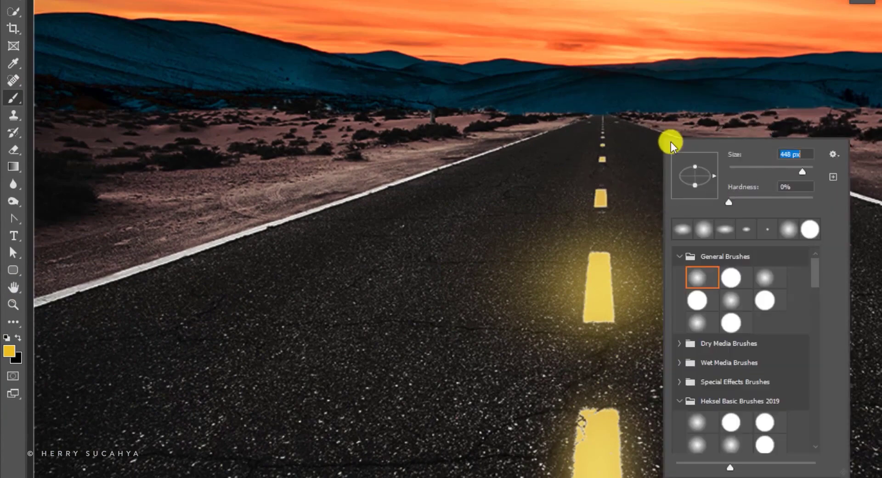
pyautogui.moveTo(802, 172); pyautogui.dragTo(795, 171)
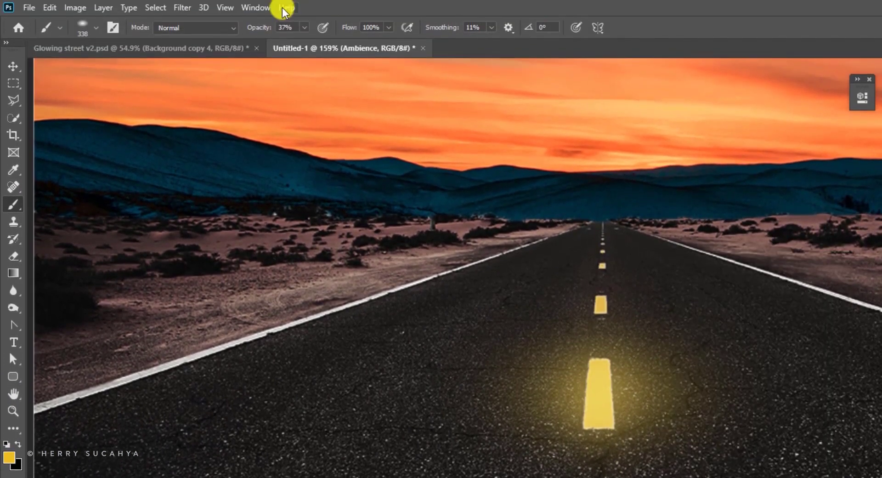
pyautogui.click(304, 29)
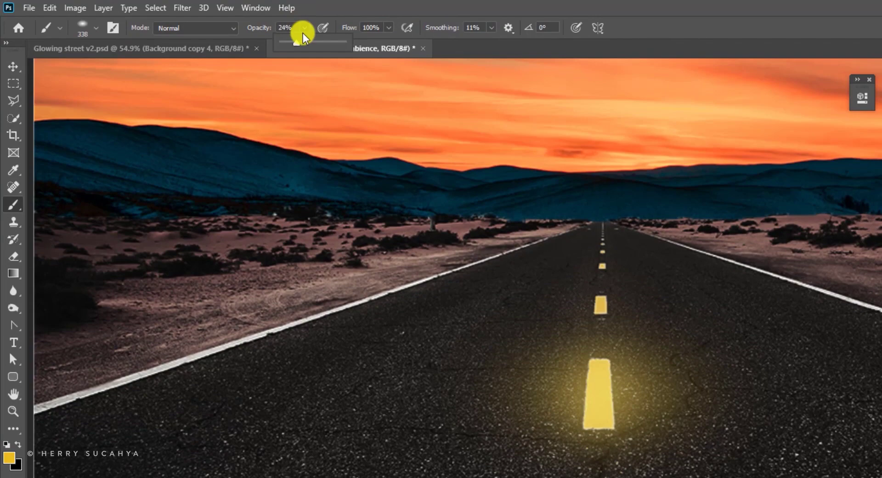
pyautogui.moveTo(303, 36); pyautogui.dragTo(296, 40)
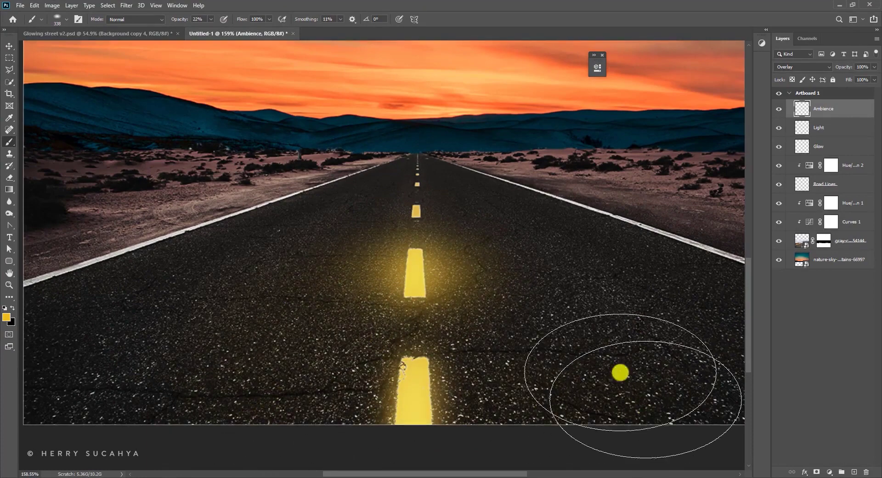
pyautogui.moveTo(620, 372)
pyautogui.mouseDown()
pyautogui.moveTo(550, 364)
pyautogui.moveTo(256, 396)
pyautogui.moveTo(440, 213)
pyautogui.mouseUp()
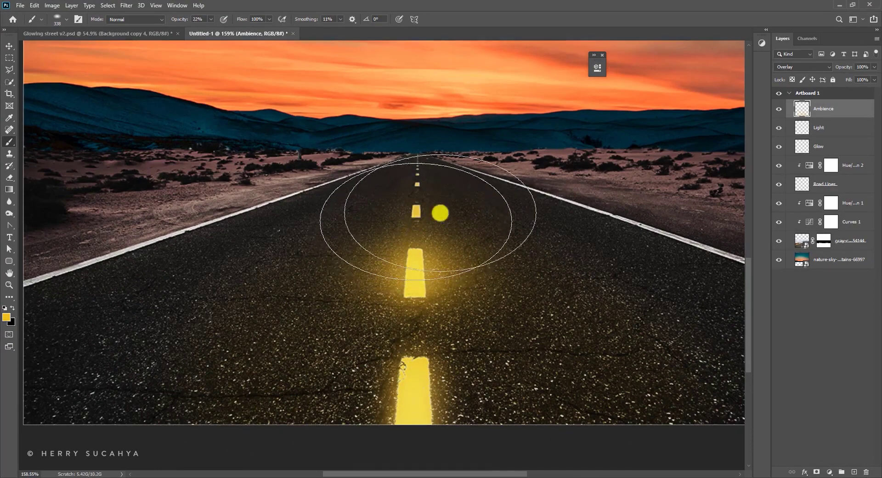
# Compare the road with the Ambience layer hidden and shown to examine the painted light.
pyautogui.press('z')
pyautogui.moveTo(343, 315); pyautogui.dragTo(289, 335)
pyautogui.moveTo(398, 319); pyautogui.dragTo(452, 314)
pyautogui.click(779, 109)
pyautogui.click(779, 109)
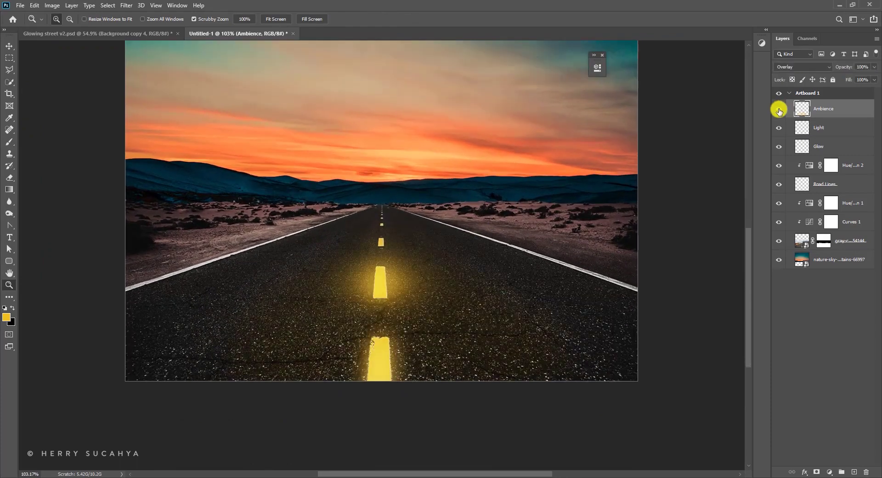
pyautogui.click(779, 109)
pyautogui.click(778, 109)
pyautogui.moveTo(360, 295); pyautogui.dragTo(386, 307)
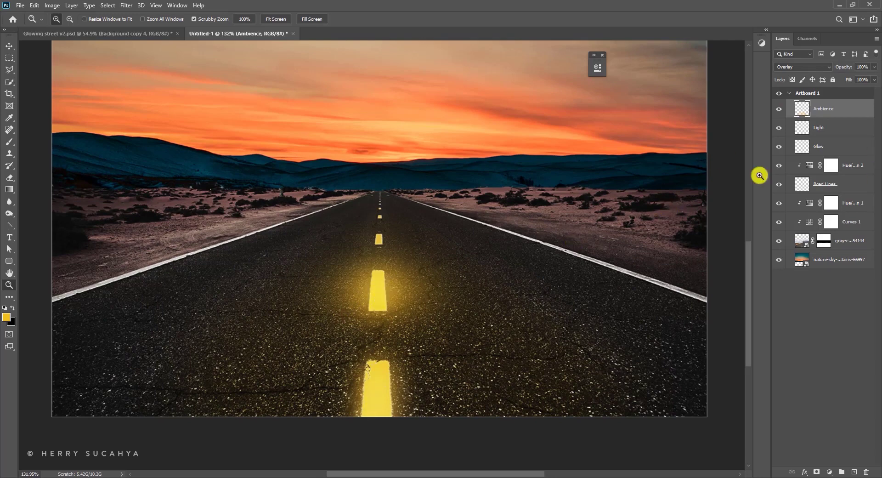
# Add a new layer named Core of light above Ambience and set its blend mode to Linear Dodge (Add).
pyautogui.hotkey('ctrl', 'shift', 'alt', 'n')
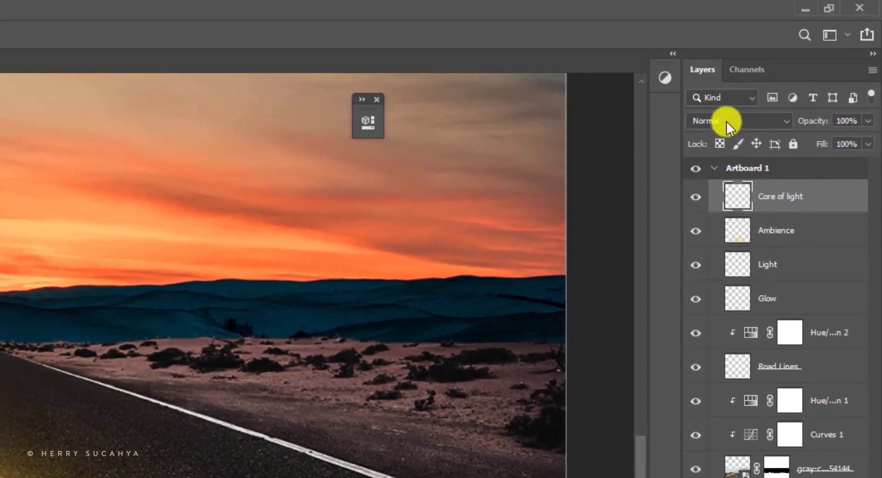
pyautogui.click(798, 66)
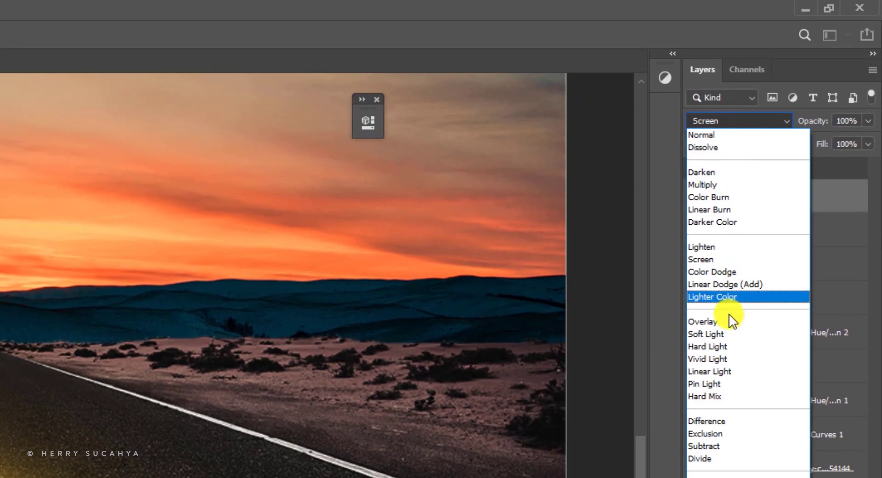
pyautogui.click(737, 284)
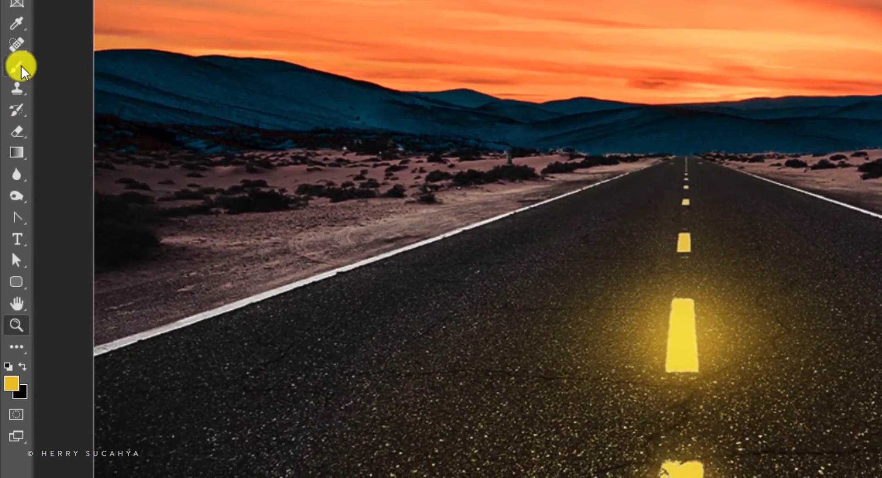
# Change the brush's foreground colour to a pale yellow around #ffe58c for the Core of light layer.
pyautogui.click(17, 67)
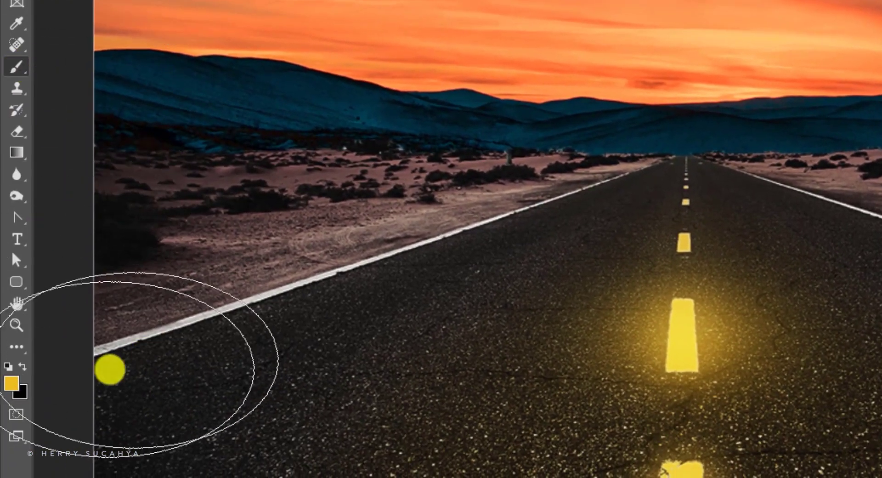
pyautogui.click(12, 383)
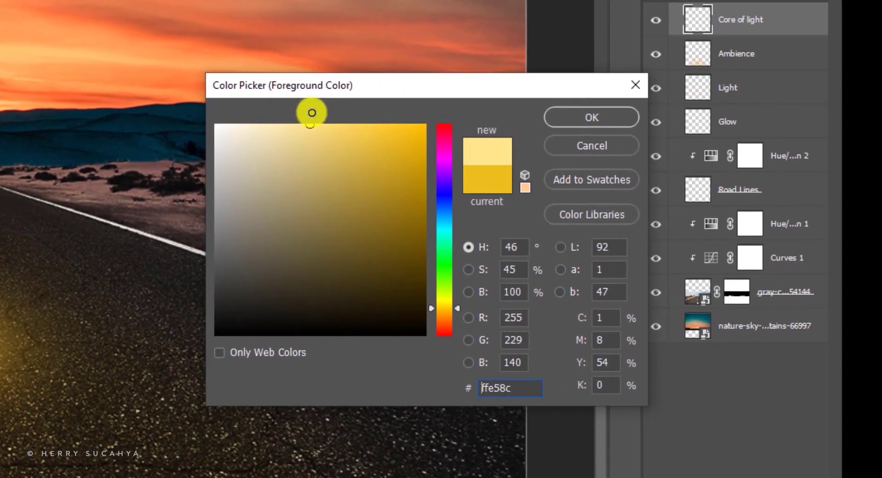
pyautogui.moveTo(311, 112); pyautogui.dragTo(303, 123)
pyautogui.click(592, 118)
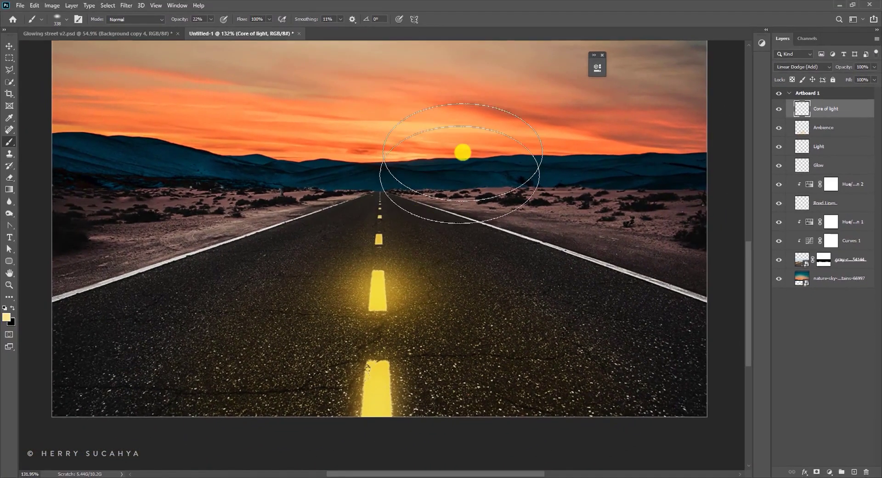
# Paint a pale yellow light core on the middle of the glowing dash with an 86 px soft brush at 51% opacity.
pyautogui.click(212, 19)
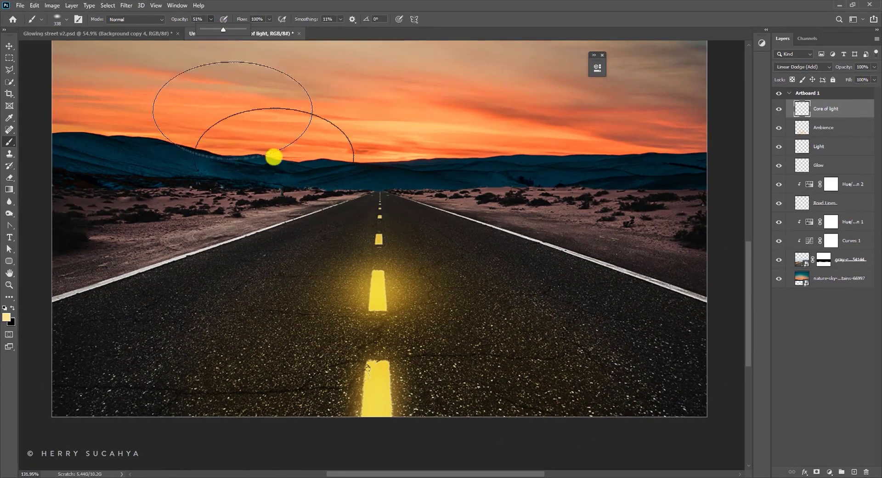
pyautogui.rightClick(465, 236)
pyautogui.moveTo(529, 253); pyautogui.dragTo(516, 257)
pyautogui.write('86')
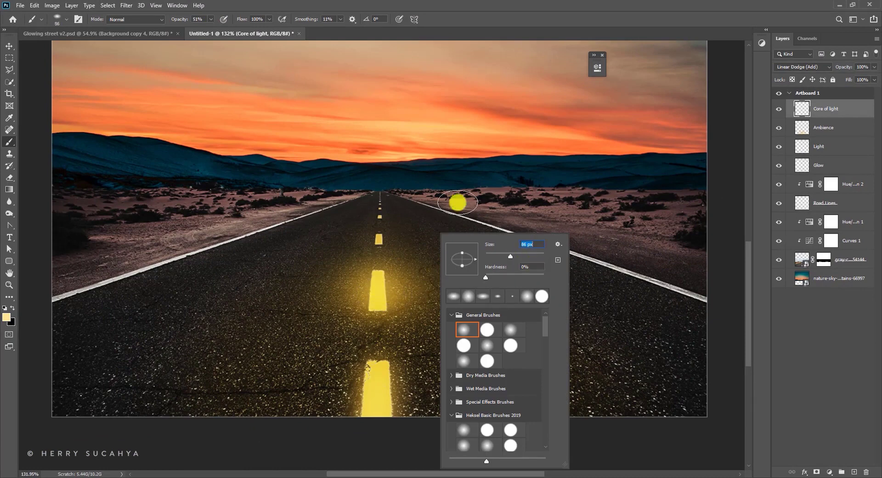
pyautogui.press('Return')
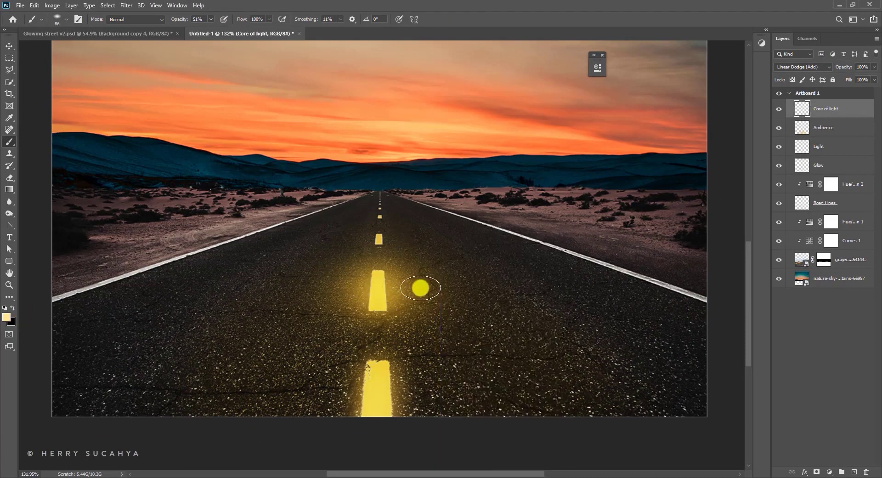
pyautogui.click(374, 290)
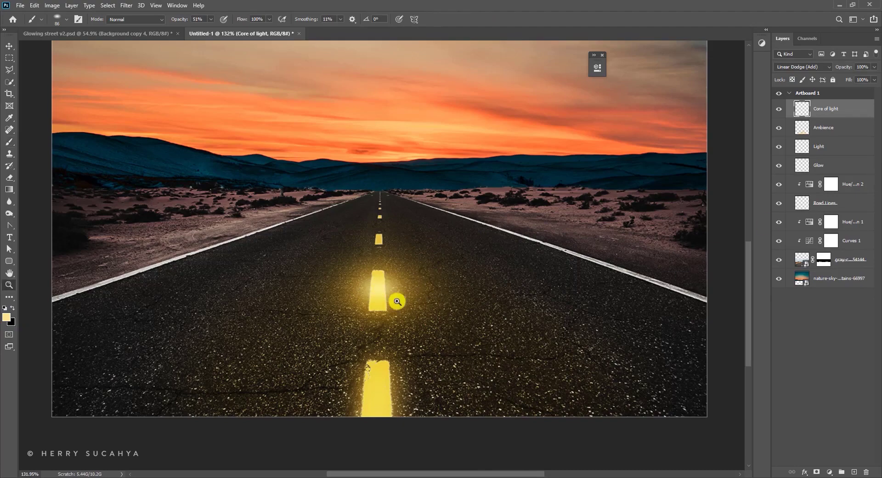
pyautogui.press('z')
pyautogui.moveTo(395, 299); pyautogui.dragTo(340, 305)
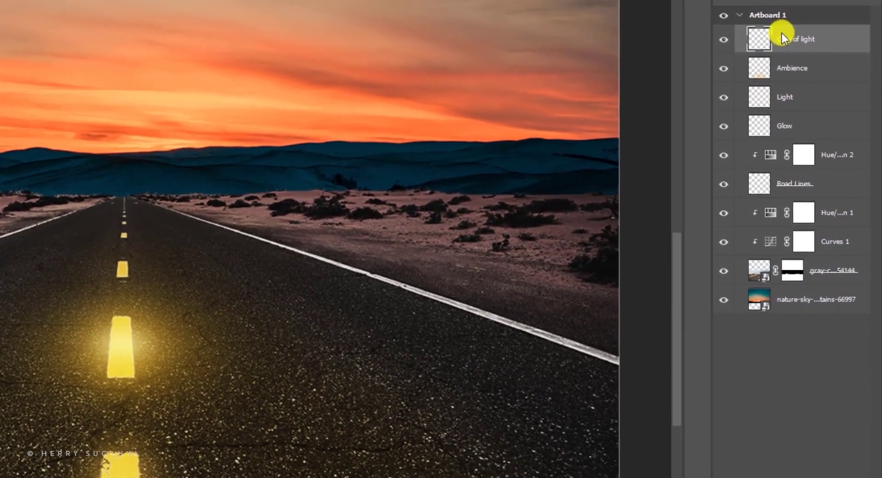
# Merge the second Hue/Saturation adjustment down into the Road Lines layer.
pyautogui.click(838, 206)
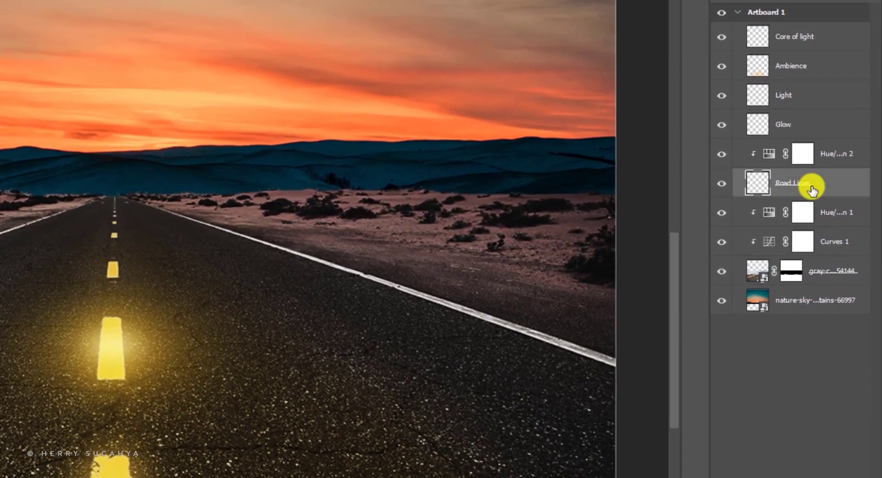
pyautogui.click(721, 185)
pyautogui.click(721, 185)
pyautogui.hotkey('alt', ']')
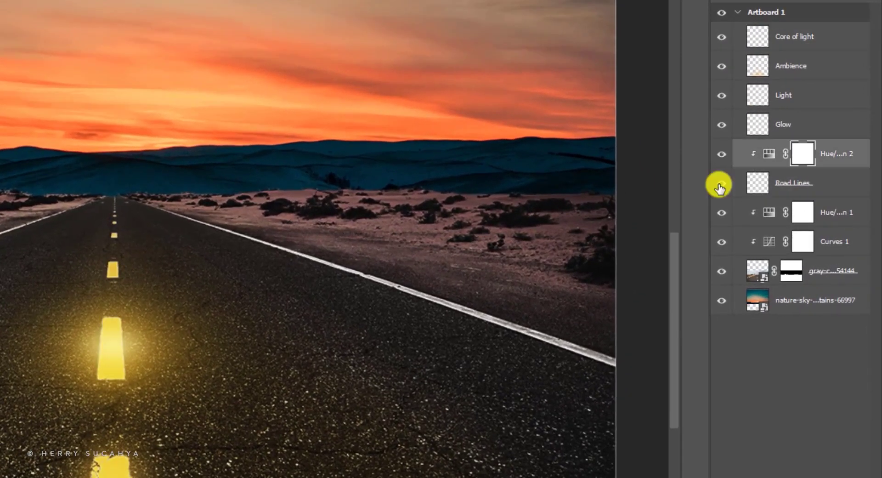
pyautogui.hotkey('ctrl', 'e')
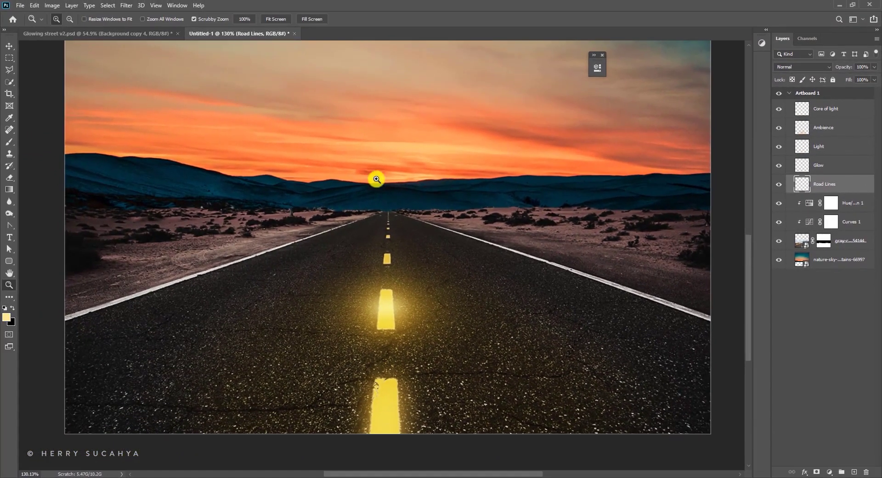
# Marquee-select the glowing centre dash on Road Lines and paste a copy of it in place on a new layer.
pyautogui.press('m')
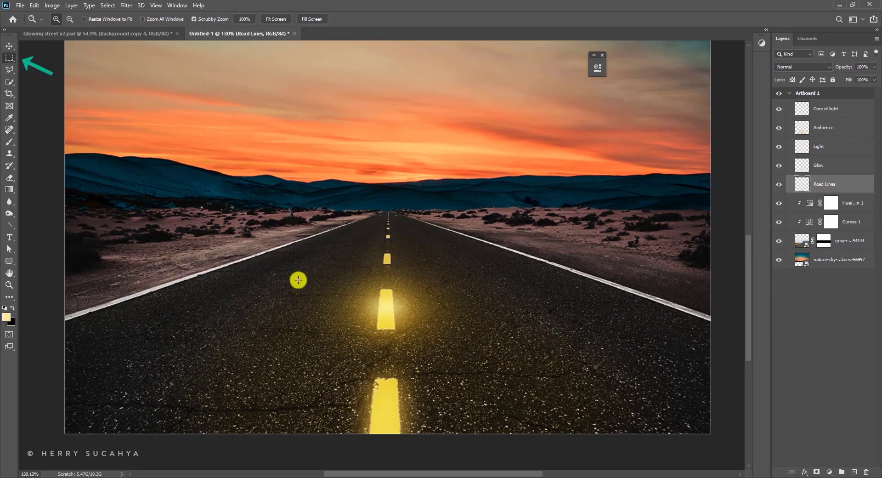
pyautogui.moveTo(329, 276); pyautogui.dragTo(451, 353)
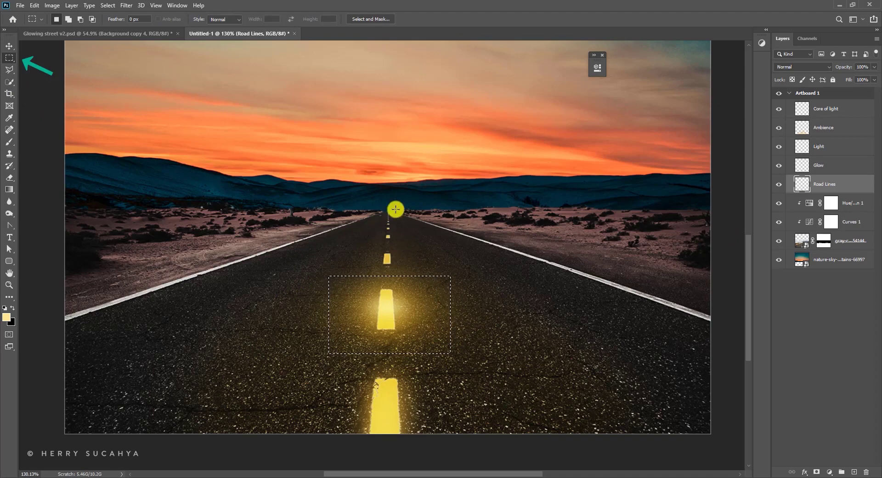
pyautogui.hotkey('ctrl', 'c')
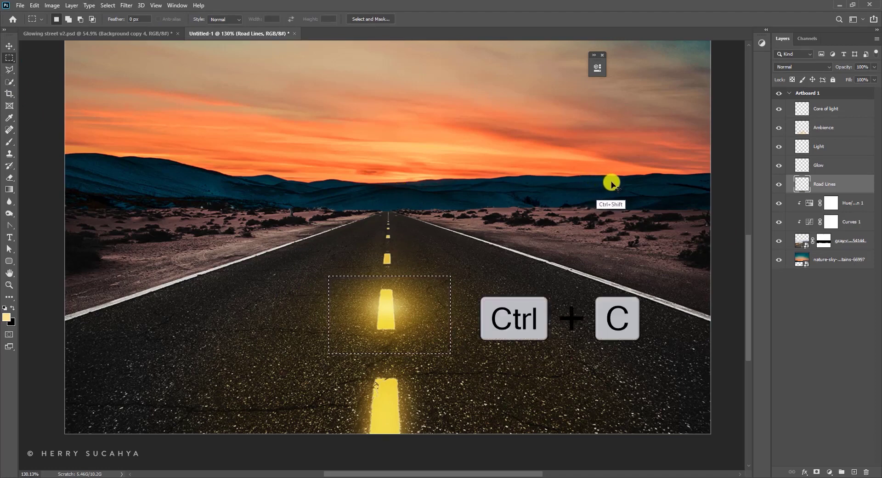
pyautogui.hotkey('ctrl', 'shift', 'v')
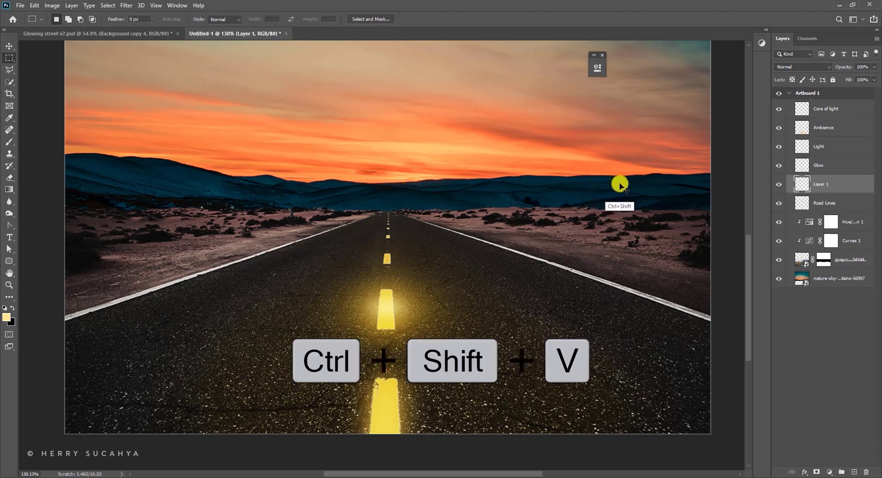
pyautogui.press('v')
pyautogui.moveTo(391, 306); pyautogui.dragTo(450, 304)
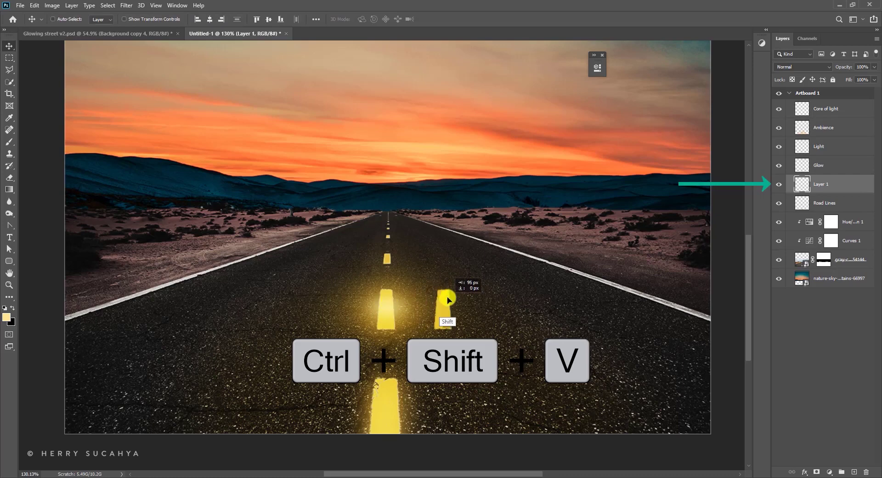
pyautogui.hotkey('ctrl', 'z')
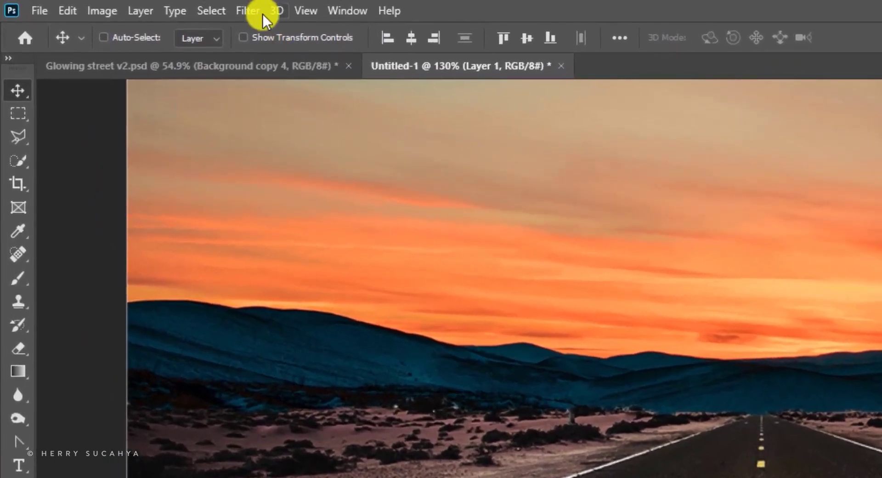
# Apply a Motion Blur to the copied dash with an angle of 90° and a distance of 260 pixels.
pyautogui.click(127, 6)
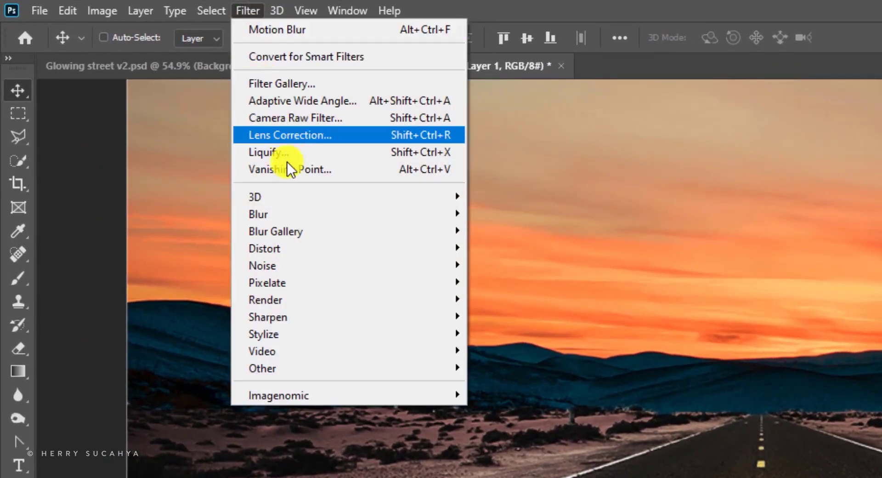
pyautogui.moveTo(285, 215)
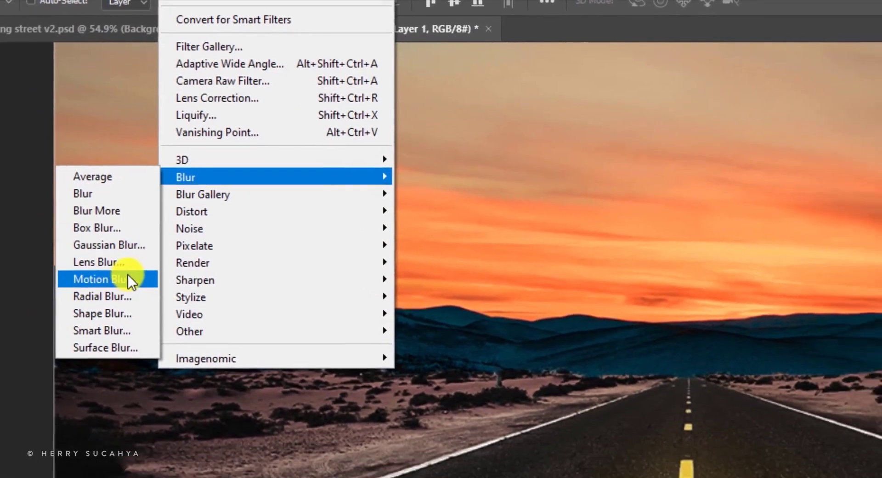
pyautogui.click(204, 317)
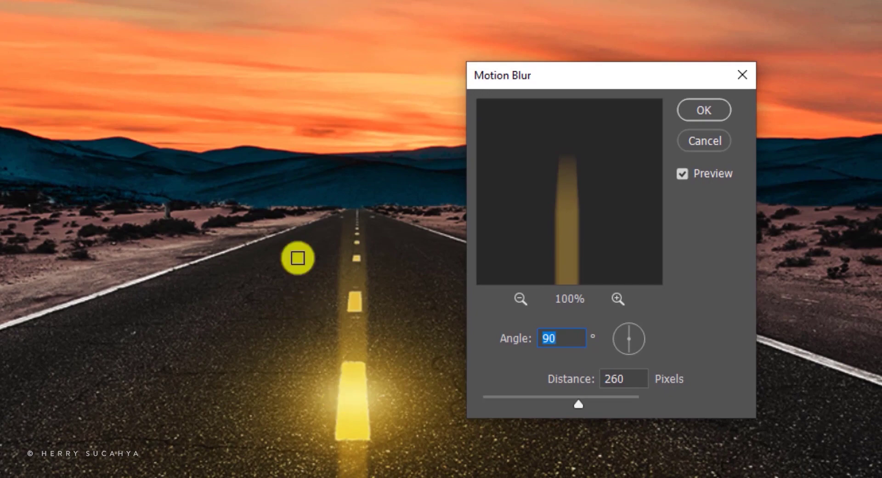
pyautogui.click(705, 110)
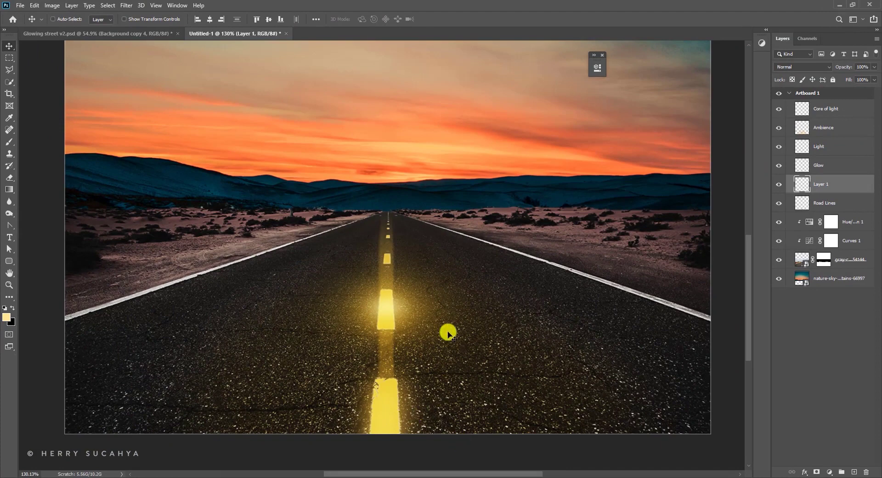
# Delete the part of the blurred streak from the glowing dash's middle towards the viewer and rename the layer Ray of light.
pyautogui.press('m')
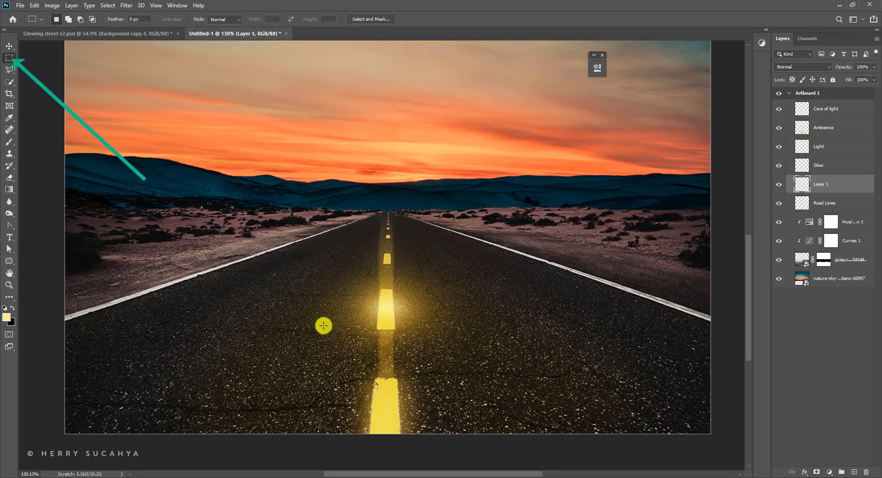
pyautogui.moveTo(306, 315); pyautogui.dragTo(445, 459)
pyautogui.moveTo(313, 312); pyautogui.dragTo(455, 433)
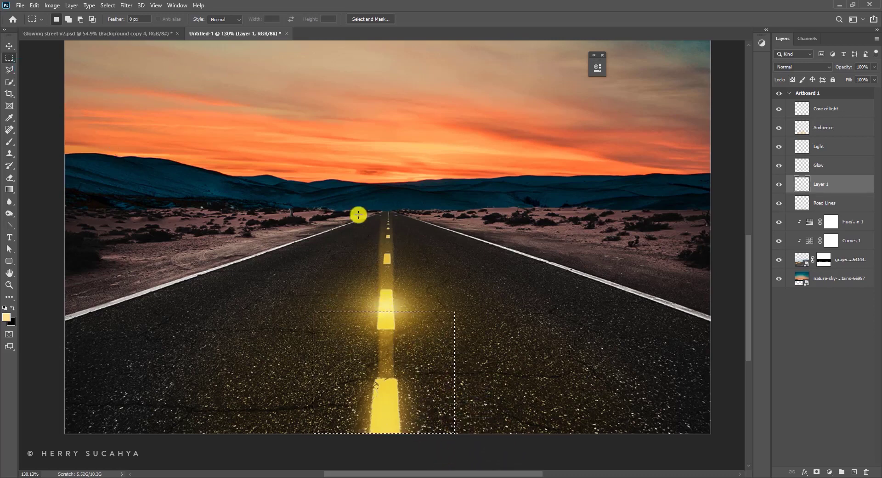
pyautogui.click(395, 361)
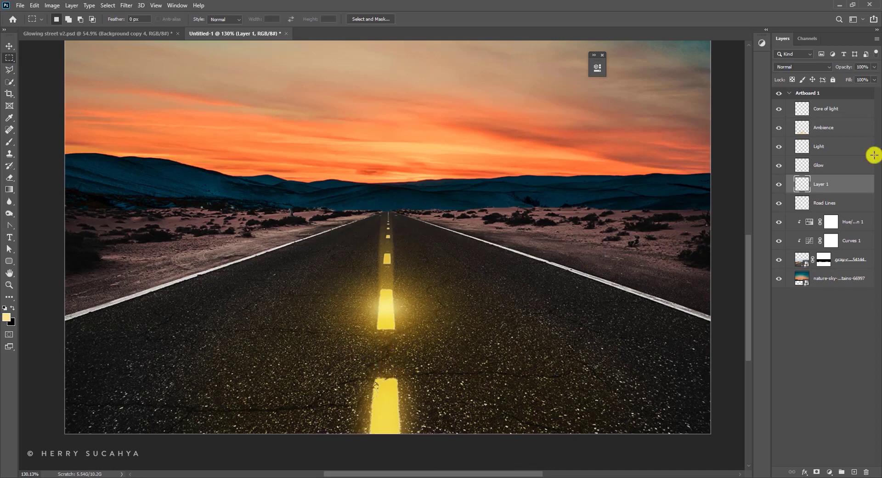
pyautogui.doubleClick(821, 184)
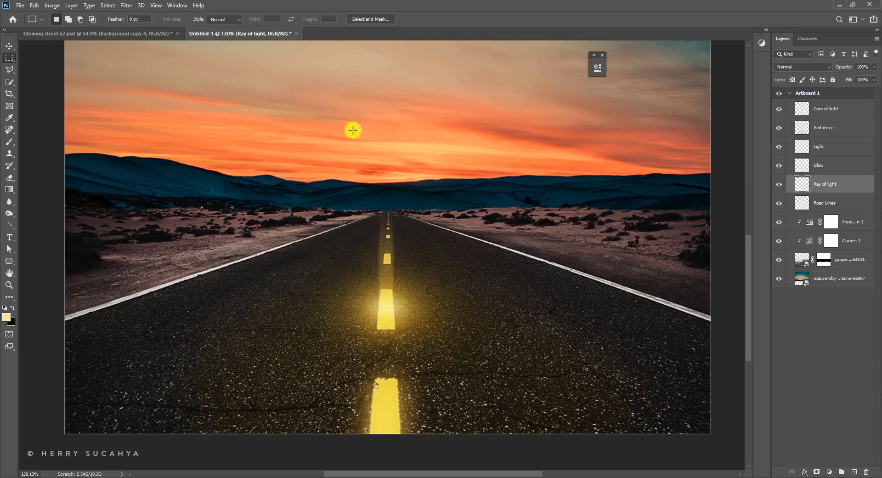
# Transform the Ray of light layer in perspective, spreading its far end symmetrically to a width of 437.90%.
pyautogui.hotkey('ctrl', 't')
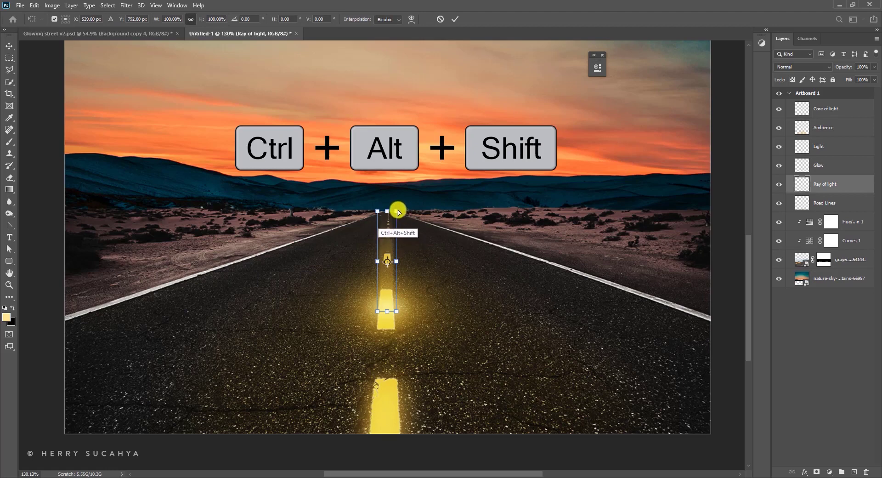
pyautogui.moveTo(398, 210); pyautogui.dragTo(421, 214)
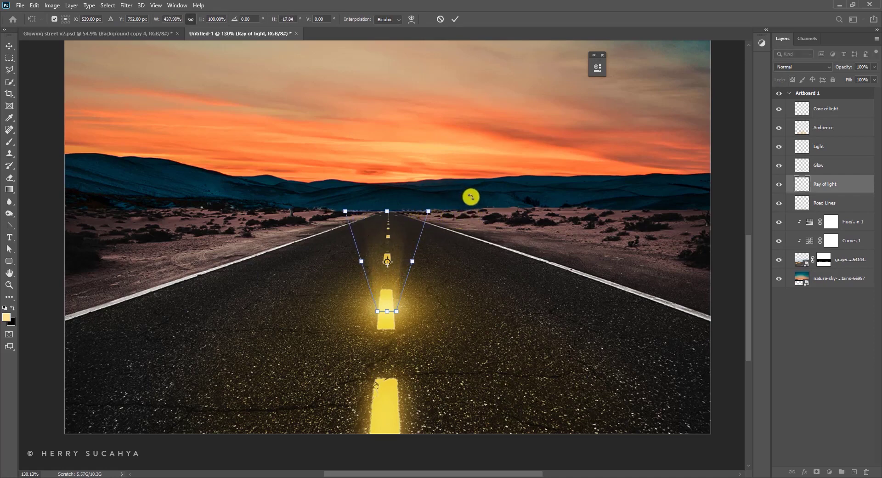
pyautogui.press('Return')
pyautogui.press('z')
pyautogui.moveTo(406, 258); pyautogui.dragTo(356, 278)
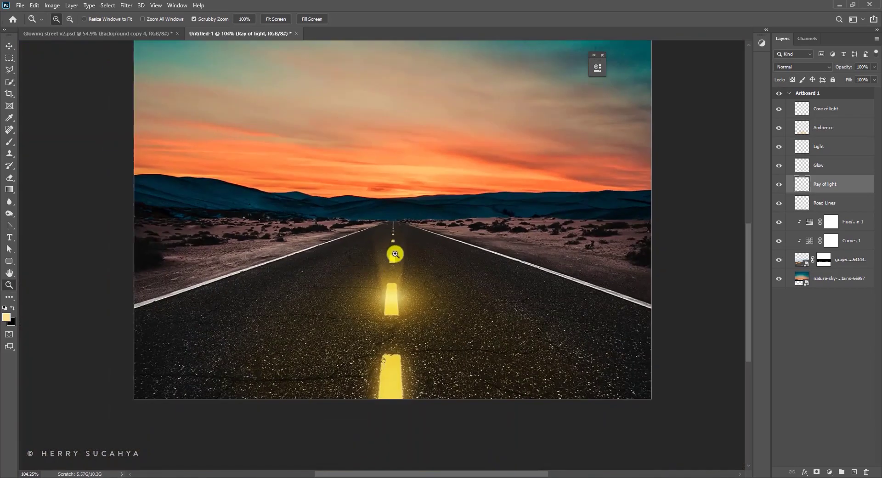
# Duplicate the Ray of light layer to strengthen the beam above the glowing dash.
pyautogui.moveTo(393, 254); pyautogui.dragTo(415, 276)
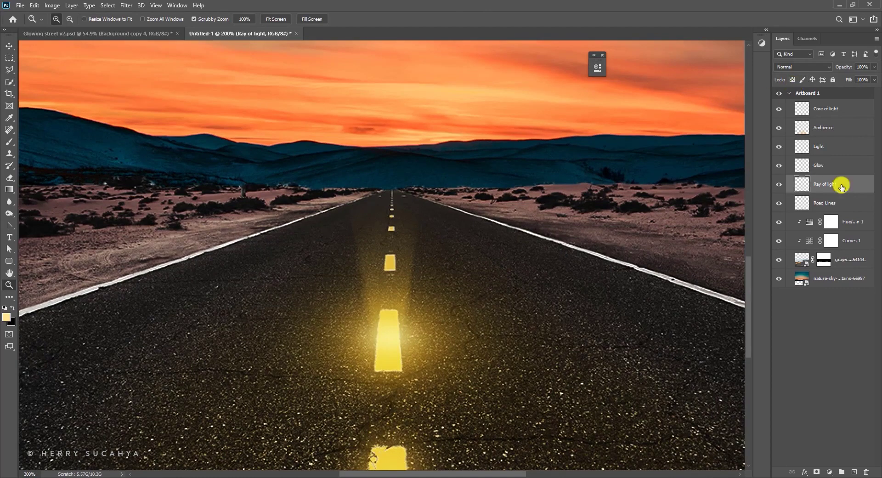
pyautogui.moveTo(841, 186); pyautogui.dragTo(855, 472)
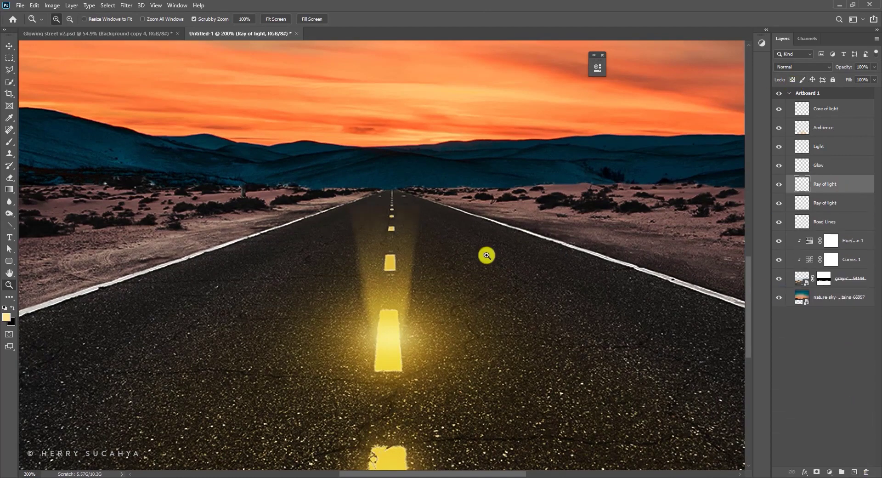
pyautogui.moveTo(423, 289); pyautogui.dragTo(451, 272)
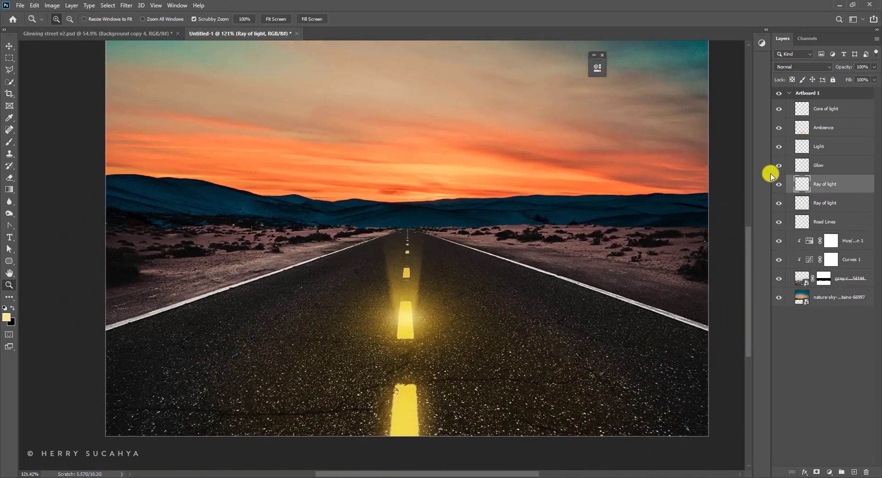
# Set the upper Ray of light layer's blend mode to Screen and open the blend mode choices for the lower one.
pyautogui.click(788, 67)
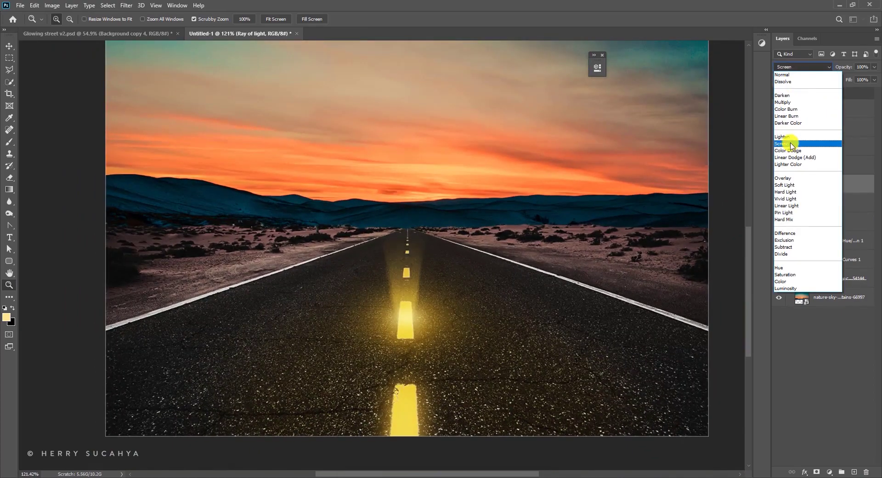
pyautogui.click(791, 144)
pyautogui.click(838, 200)
pyautogui.click(794, 67)
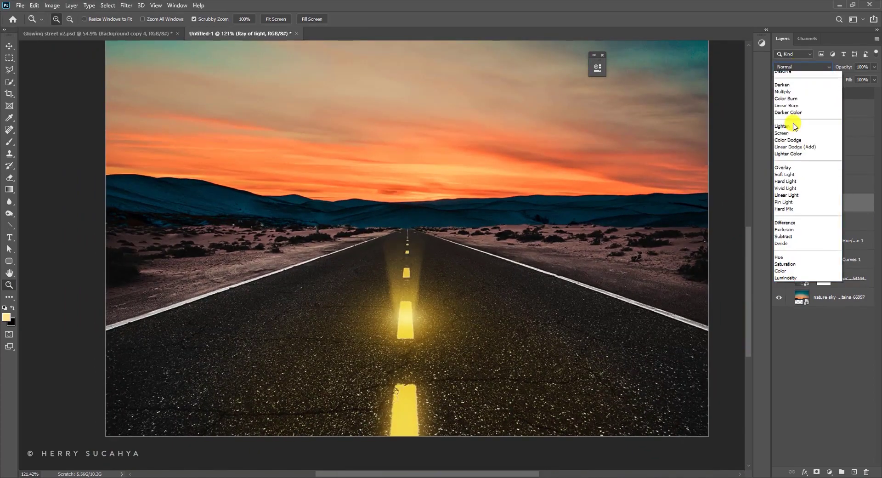
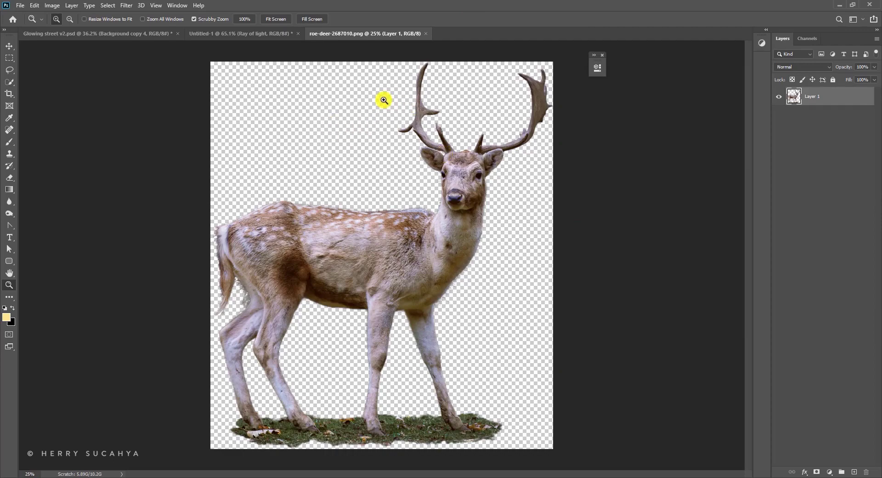
# Outline the grass and leaves around the deer's hooves with the Lasso and delete them, leaving only the animal.
pyautogui.moveTo(337, 460); pyautogui.dragTo(328, 371)
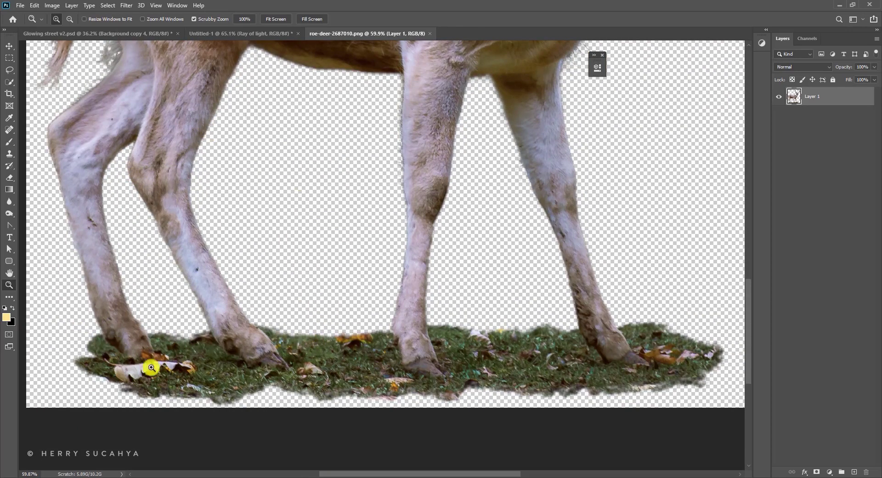
pyautogui.press('l')
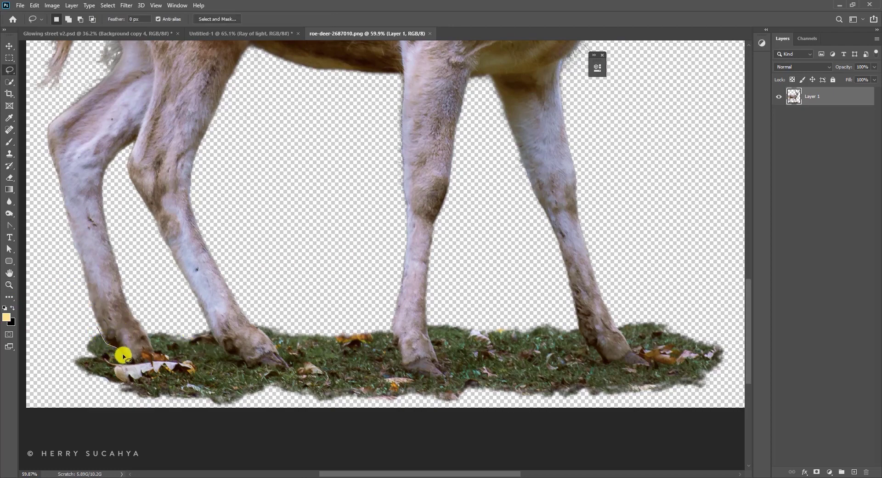
pyautogui.moveTo(123, 356)
pyautogui.mouseDown()
pyautogui.moveTo(156, 352)
pyautogui.moveTo(206, 329)
pyautogui.moveTo(266, 367)
pyautogui.moveTo(325, 278)
pyautogui.moveTo(245, 233)
pyautogui.moveTo(265, 274)
pyautogui.moveTo(305, 286)
pyautogui.moveTo(291, 243)
pyautogui.moveTo(310, 190)
pyautogui.moveTo(391, 254)
pyautogui.moveTo(441, 262)
pyautogui.moveTo(420, 245)
pyautogui.moveTo(443, 182)
pyautogui.moveTo(387, 178)
pyautogui.moveTo(415, 212)
pyautogui.moveTo(421, 248)
pyautogui.mouseUp()
pyautogui.scroll(5, 396, 256)
pyautogui.press('z')
pyautogui.scroll(-8, 419, 294)
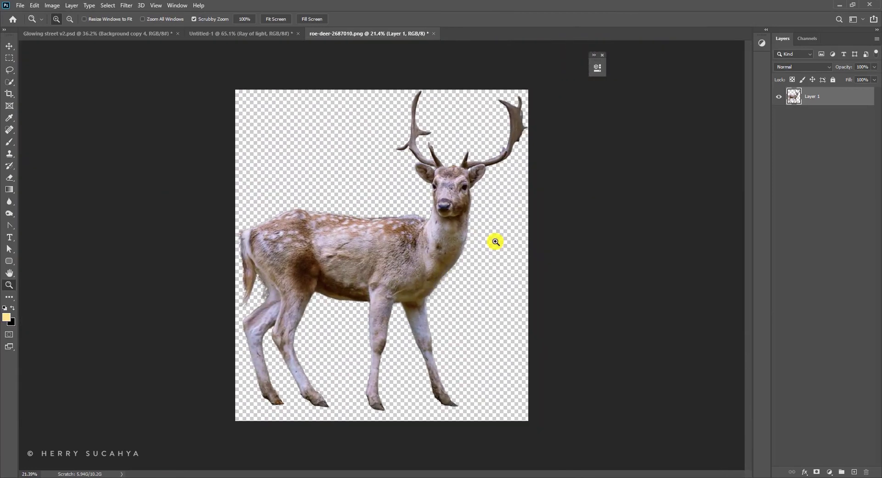
# Bring the cut-out deer into the Untitled-1 street composite and place its layer above Core of light.
pyautogui.press('v')
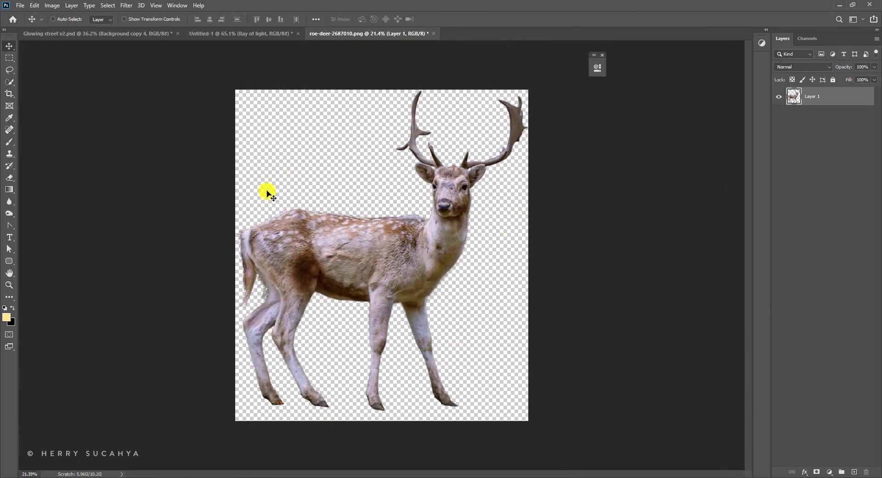
pyautogui.moveTo(404, 250); pyautogui.dragTo(380, 211)
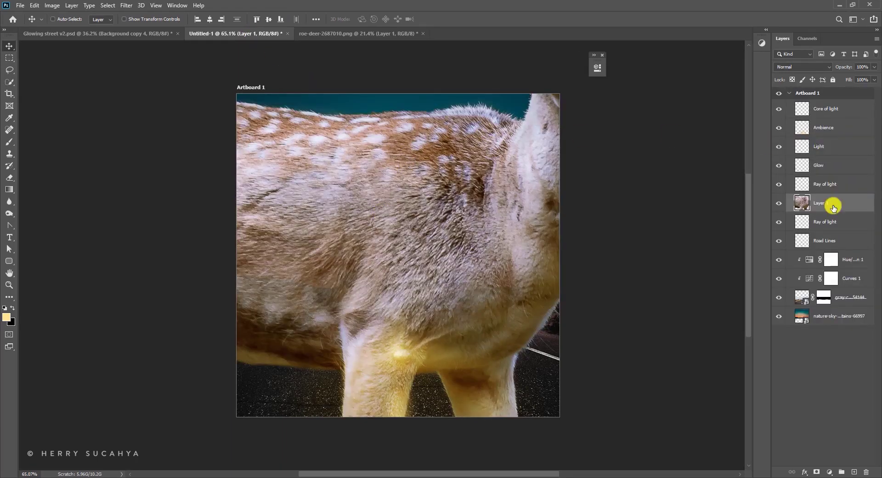
pyautogui.moveTo(834, 207); pyautogui.dragTo(828, 105)
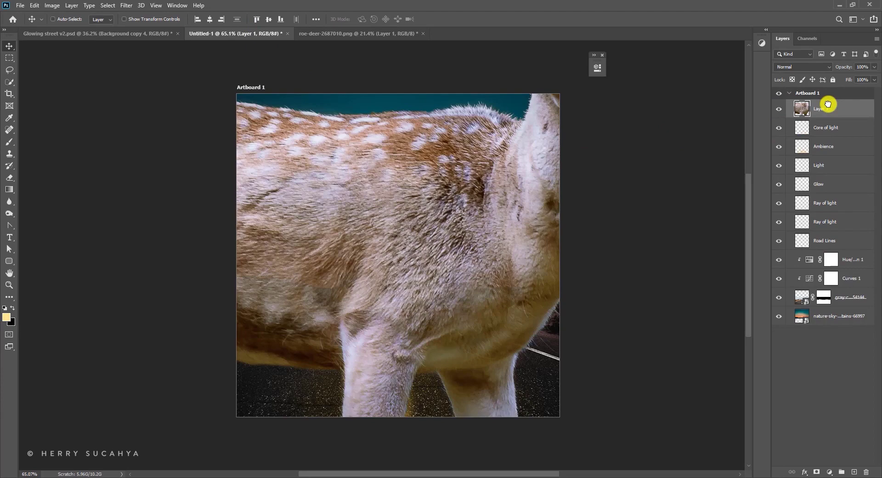
# Scale the deer to 20.12%, standing it on the road over the glowing dash, and rename its layer Deer.
pyautogui.hotkey('ctrl', 't')
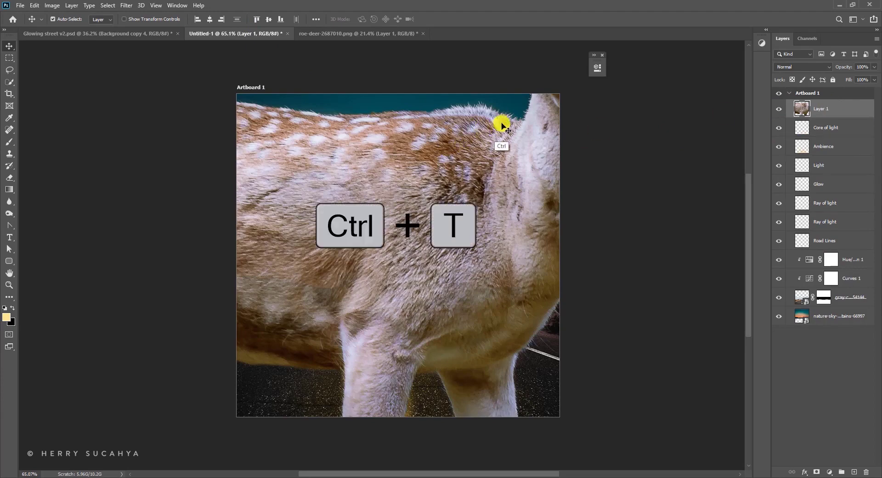
pyautogui.moveTo(169, 17); pyautogui.dragTo(116, 31)
pyautogui.moveTo(396, 205); pyautogui.dragTo(399, 265)
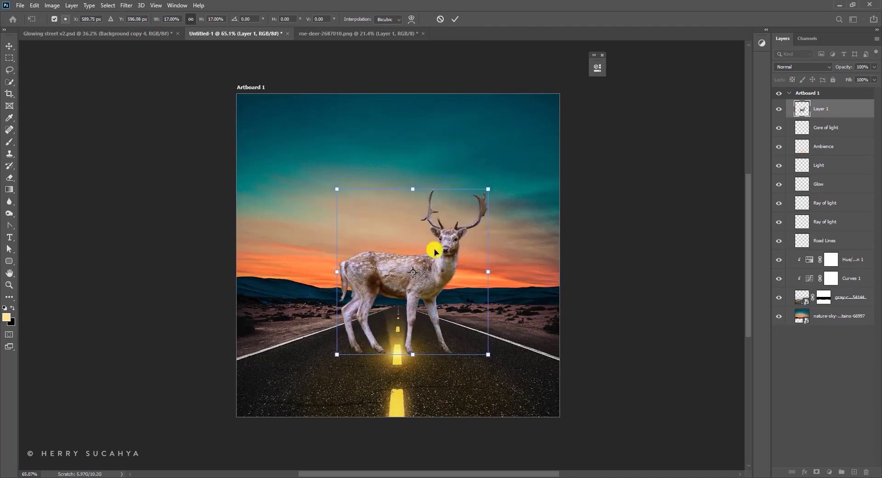
pyautogui.moveTo(411, 189); pyautogui.dragTo(419, 155)
pyautogui.moveTo(419, 274)
pyautogui.mouseDown()
pyautogui.moveTo(439, 276)
pyautogui.moveTo(426, 278)
pyautogui.mouseUp()
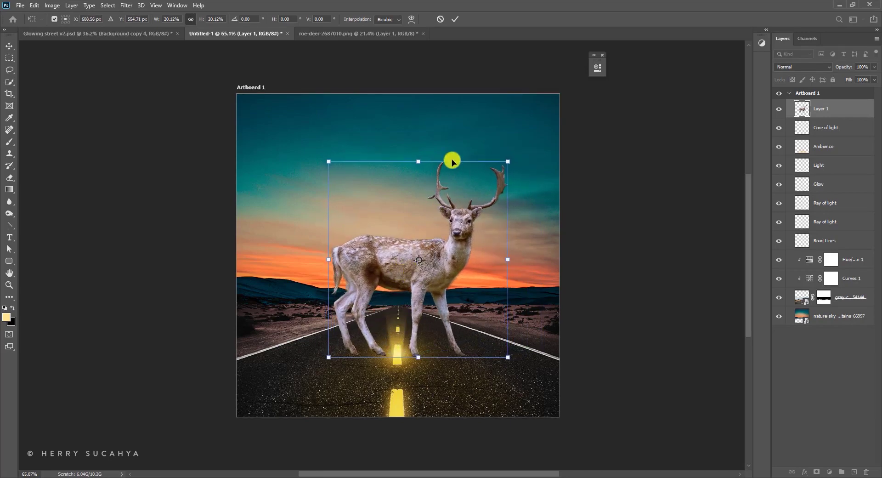
pyautogui.press('Return')
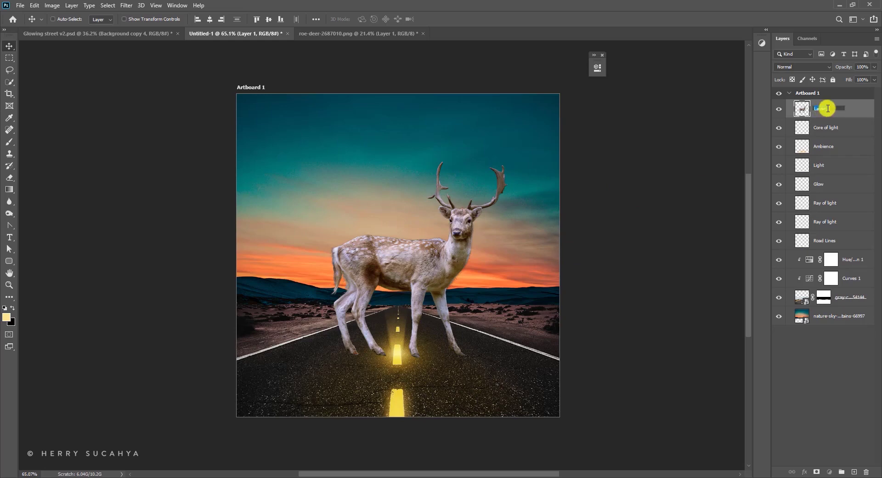
pyautogui.press('Return')
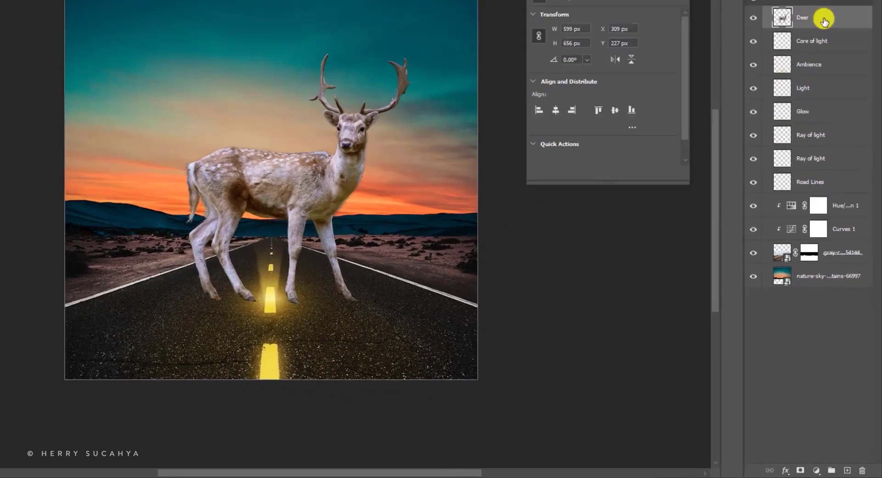
# Add an Exposure adjustment clipped to the Deer layer and set its exposure to -3.50.
pyautogui.click(830, 472)
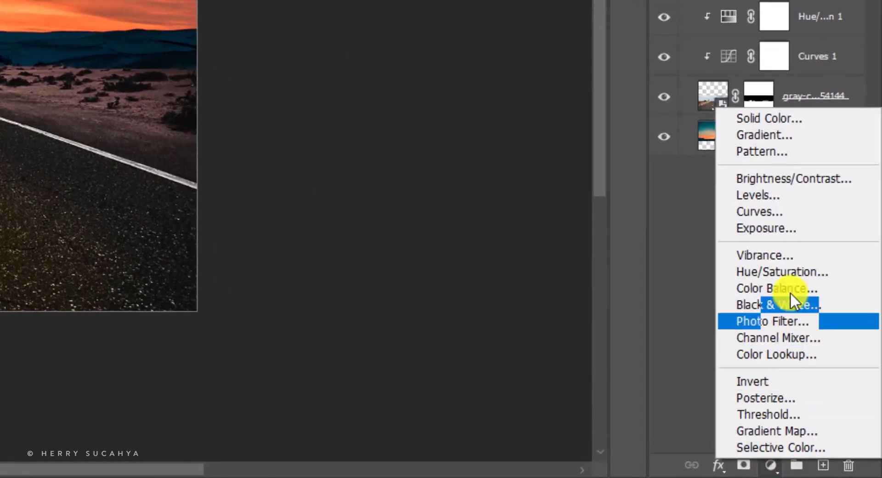
pyautogui.click(775, 228)
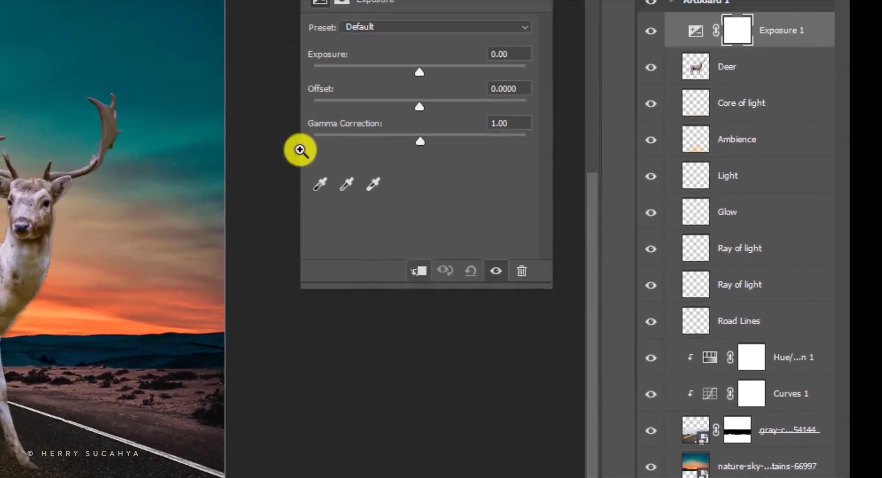
pyautogui.click(418, 270)
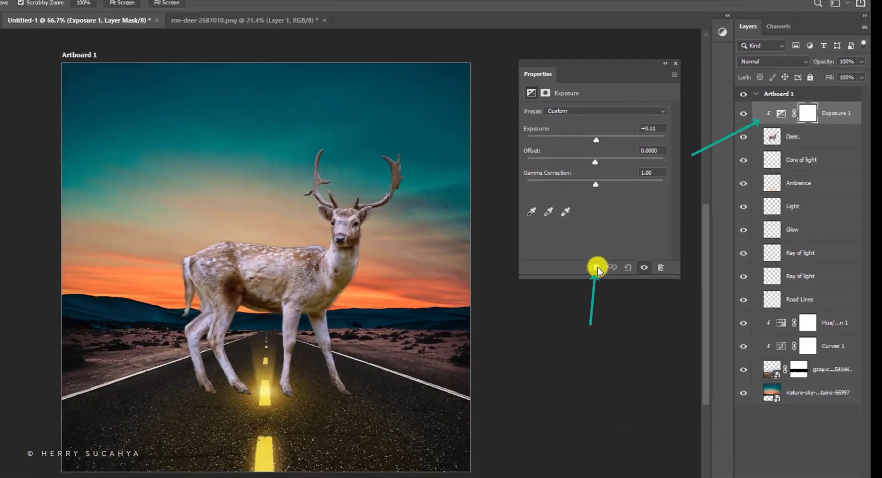
pyautogui.moveTo(419, 72); pyautogui.dragTo(375, 76)
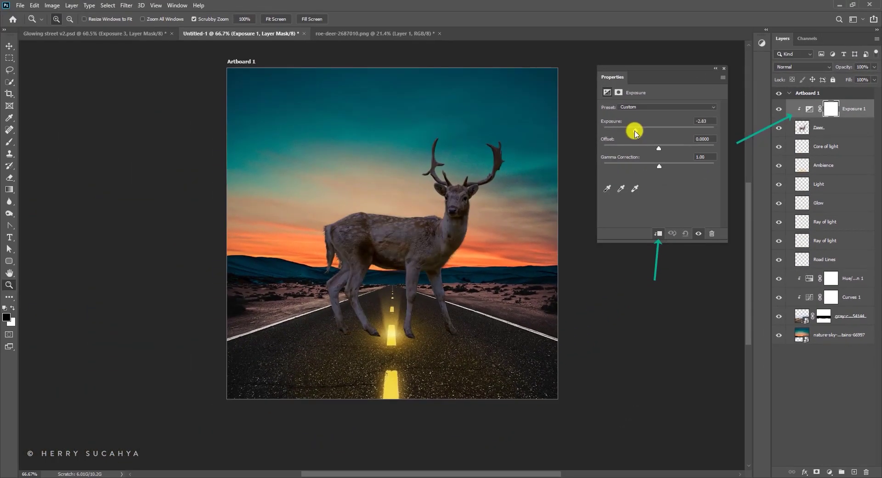
pyautogui.moveTo(635, 133); pyautogui.dragTo(631, 133)
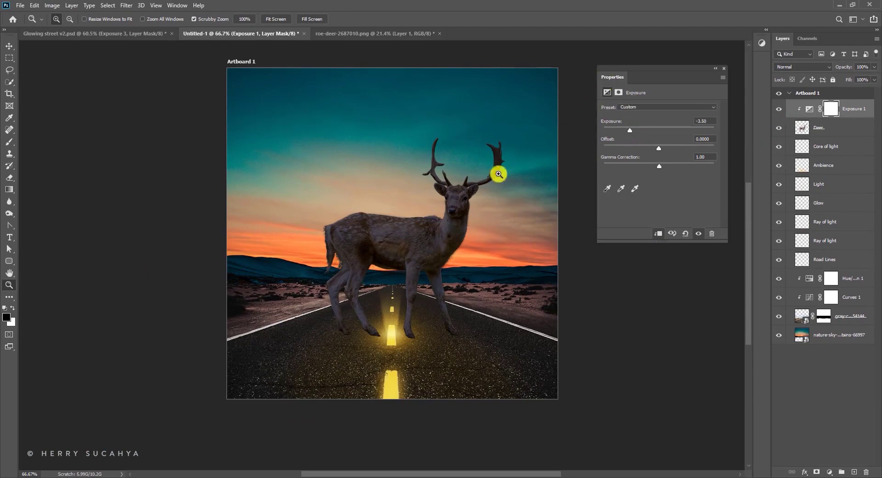
# Paint black on the Exposure 1 mask with a soft 58 px brush to light the deer's belly and the legs beside the glowing dash.
pyautogui.scroll(1, 422, 241)
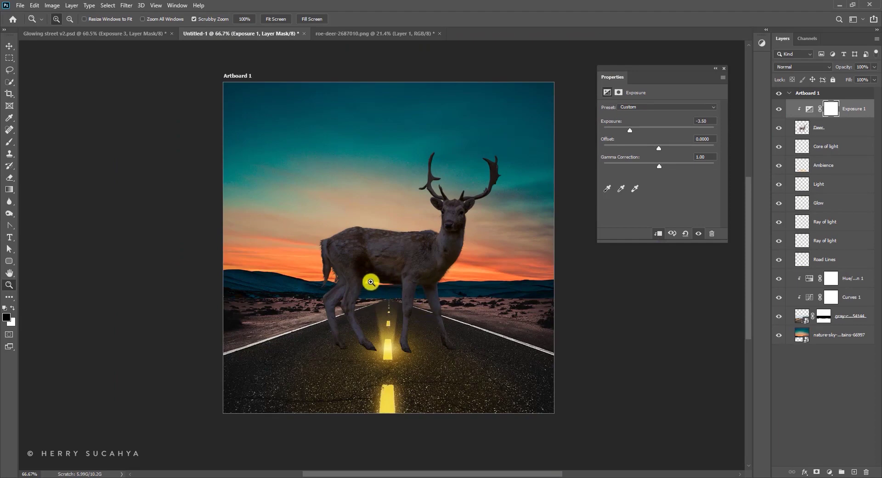
pyautogui.click(825, 131)
pyautogui.click(831, 108)
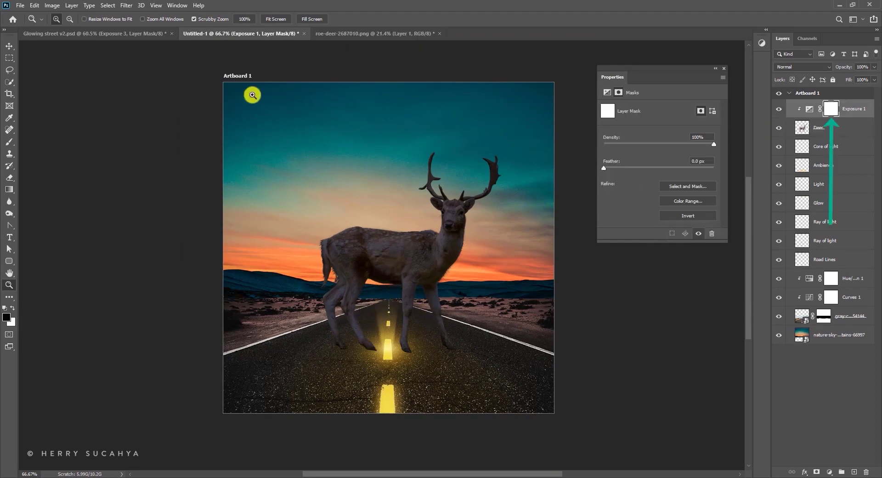
pyautogui.click(13, 142)
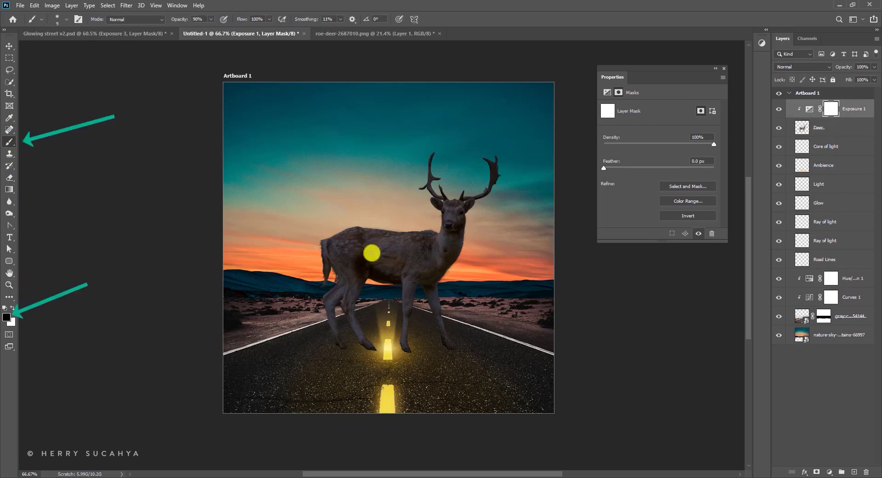
pyautogui.rightClick(365, 268)
pyautogui.moveTo(429, 266); pyautogui.dragTo(414, 219)
pyautogui.click(402, 162)
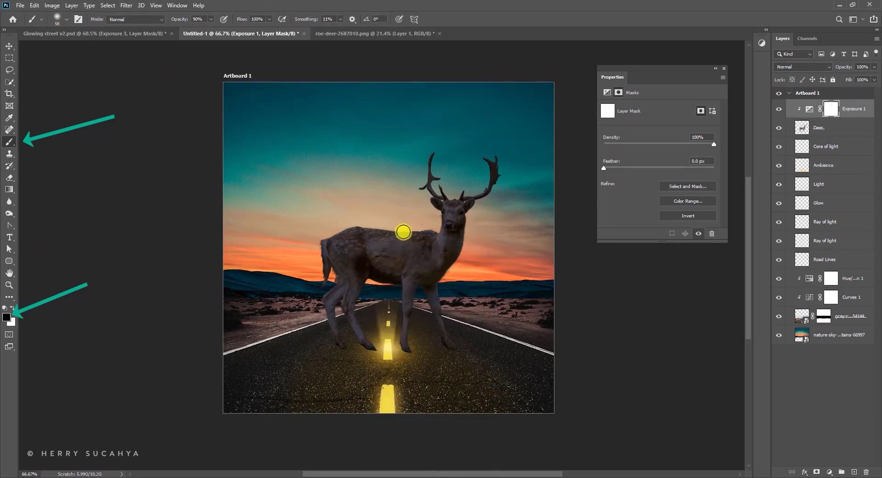
pyautogui.scroll(3, 404, 232)
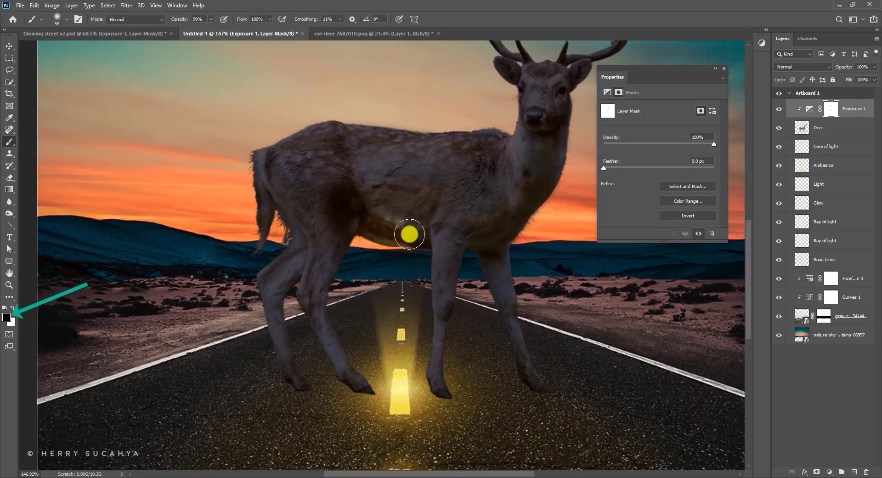
pyautogui.moveTo(409, 234)
pyautogui.mouseDown()
pyautogui.moveTo(376, 204)
pyautogui.moveTo(455, 271)
pyautogui.mouseUp()
pyautogui.moveTo(414, 346)
pyautogui.mouseDown()
pyautogui.moveTo(406, 360)
pyautogui.moveTo(412, 378)
pyautogui.moveTo(407, 344)
pyautogui.moveTo(360, 248)
pyautogui.moveTo(351, 256)
pyautogui.moveTo(342, 316)
pyautogui.moveTo(366, 364)
pyautogui.moveTo(392, 371)
pyautogui.mouseUp()
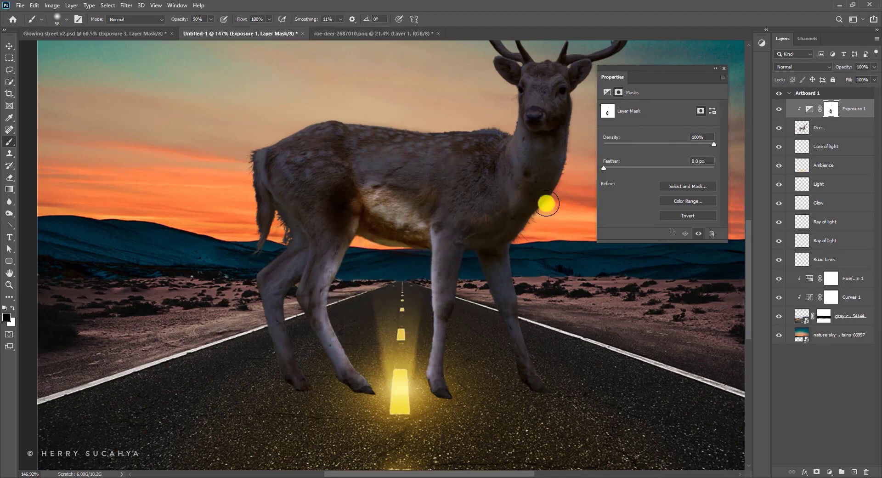
# Mask the darkening off the deer's lower chest and farther front leg, reducing the brush to 30 px towards the hoof.
pyautogui.moveTo(546, 203)
pyautogui.mouseDown()
pyautogui.moveTo(473, 243)
pyautogui.moveTo(508, 240)
pyautogui.moveTo(504, 380)
pyautogui.mouseUp()
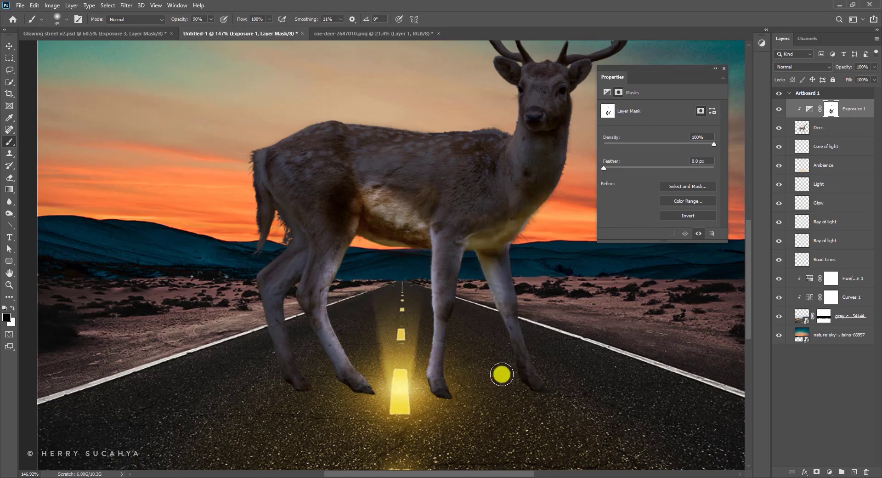
pyautogui.press('[')
pyautogui.press('[')
pyautogui.press('[')
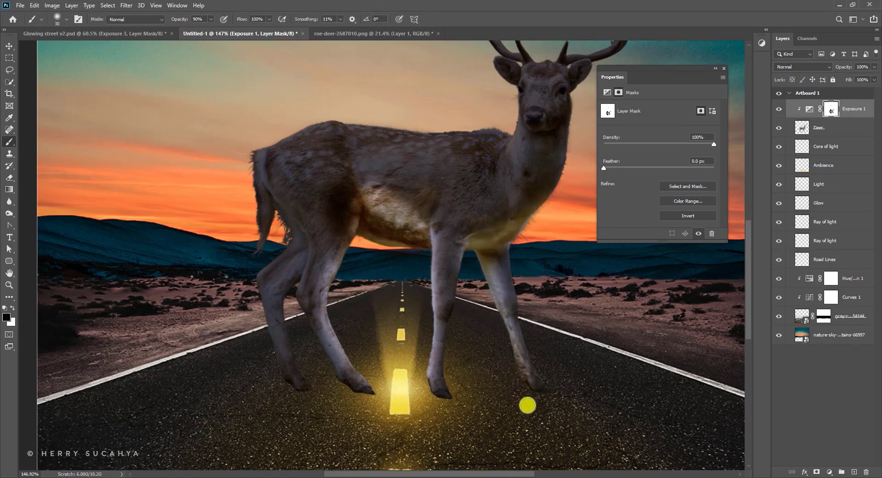
# Paint black on the Exposure 1 mask along the deer's hind legs to light the sides facing the glow.
pyautogui.hscroll(-3, 460, 257)
pyautogui.moveTo(437, 205)
pyautogui.mouseDown()
pyautogui.moveTo(415, 286)
pyautogui.moveTo(435, 347)
pyautogui.moveTo(444, 353)
pyautogui.moveTo(419, 303)
pyautogui.moveTo(452, 365)
pyautogui.moveTo(419, 304)
pyautogui.moveTo(446, 370)
pyautogui.moveTo(428, 194)
pyautogui.moveTo(436, 221)
pyautogui.moveTo(416, 194)
pyautogui.moveTo(421, 208)
pyautogui.moveTo(404, 270)
pyautogui.moveTo(440, 361)
pyautogui.moveTo(436, 342)
pyautogui.moveTo(449, 369)
pyautogui.moveTo(484, 371)
pyautogui.moveTo(476, 330)
pyautogui.moveTo(503, 379)
pyautogui.moveTo(510, 371)
pyautogui.moveTo(523, 383)
pyautogui.moveTo(562, 364)
pyautogui.moveTo(569, 395)
pyautogui.moveTo(557, 374)
pyautogui.mouseUp()
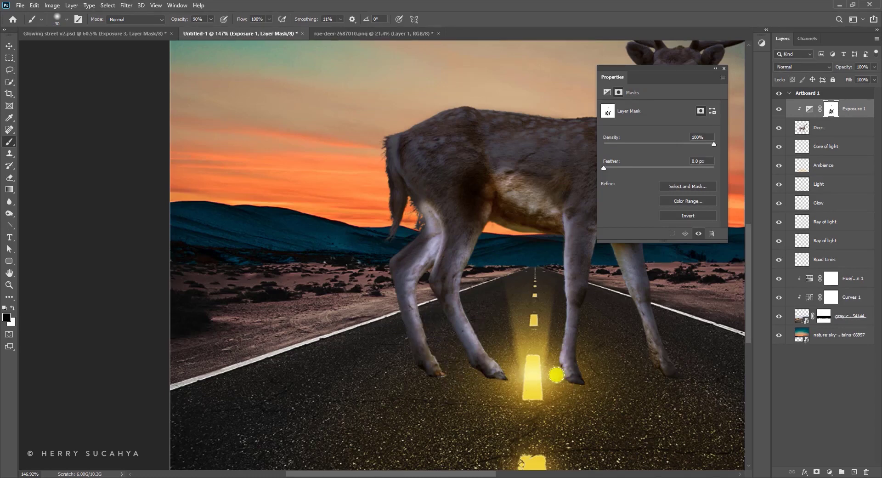
pyautogui.hscroll(2, 532, 347)
pyautogui.scroll(1, 532, 346)
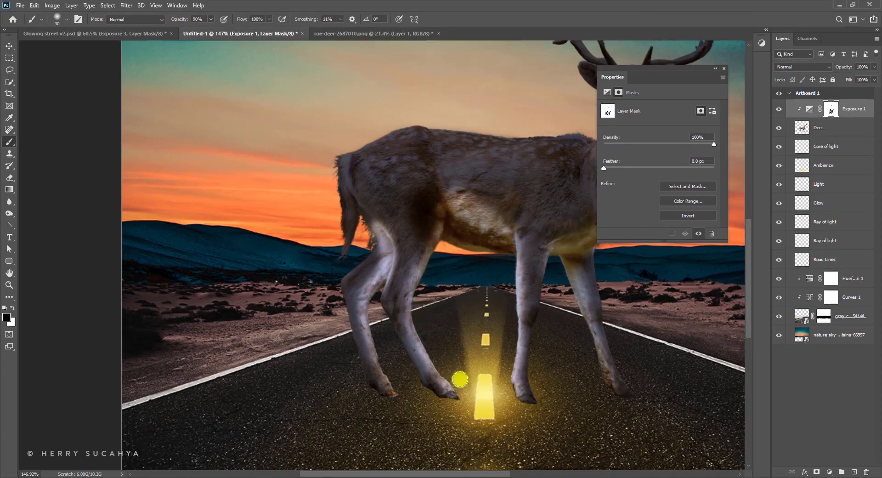
pyautogui.hscroll(2, 402, 335)
pyautogui.scroll(1, 401, 335)
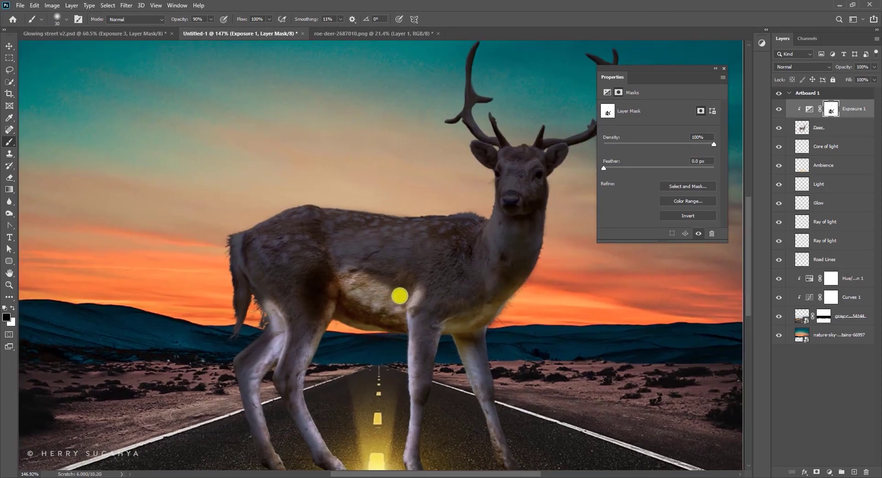
# Paint light onto the deer's muzzle, face and antler edges through the Exposure 1 mask, reducing the brush to 10 px.
pyautogui.hscroll(2, 489, 240)
pyautogui.scroll(1, 488, 241)
pyautogui.moveTo(424, 243); pyautogui.dragTo(435, 250)
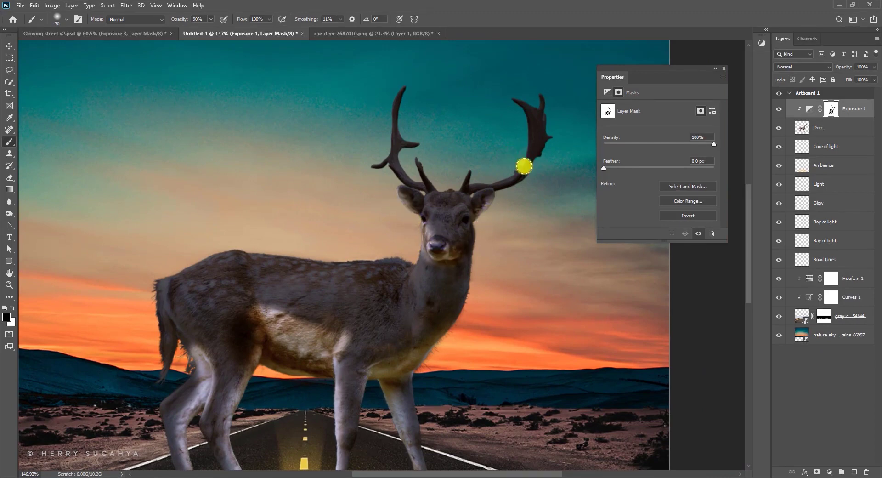
pyautogui.press('[')
pyautogui.press('[')
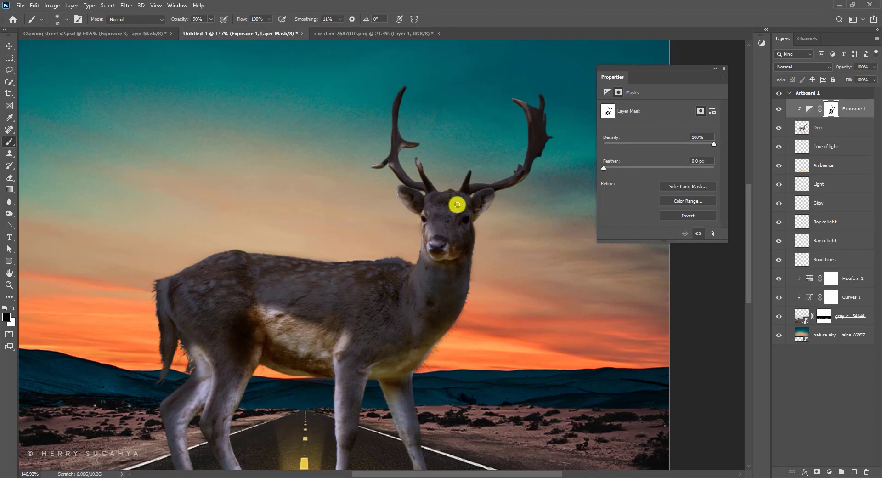
# Paint white on the Exposure 1 mask to darken the upper hind legs again, and touch up the nearer leg's inner edge in black.
pyautogui.moveTo(335, 338); pyautogui.dragTo(346, 273)
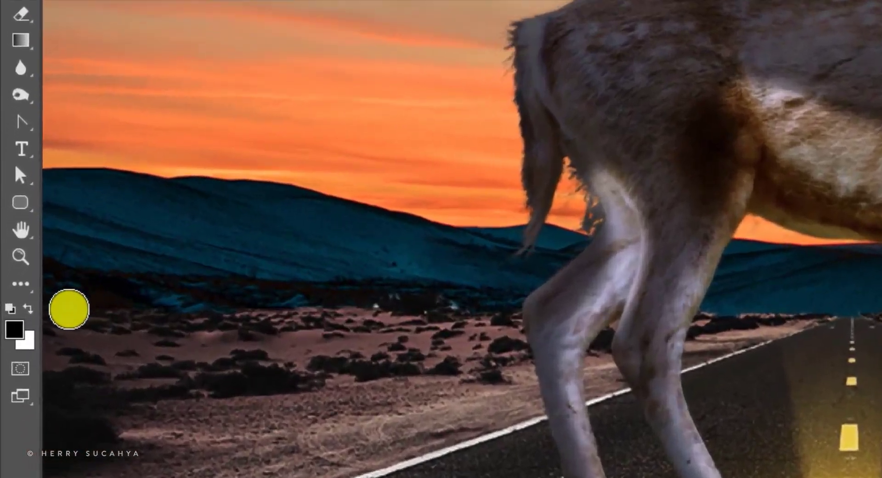
pyautogui.press('x')
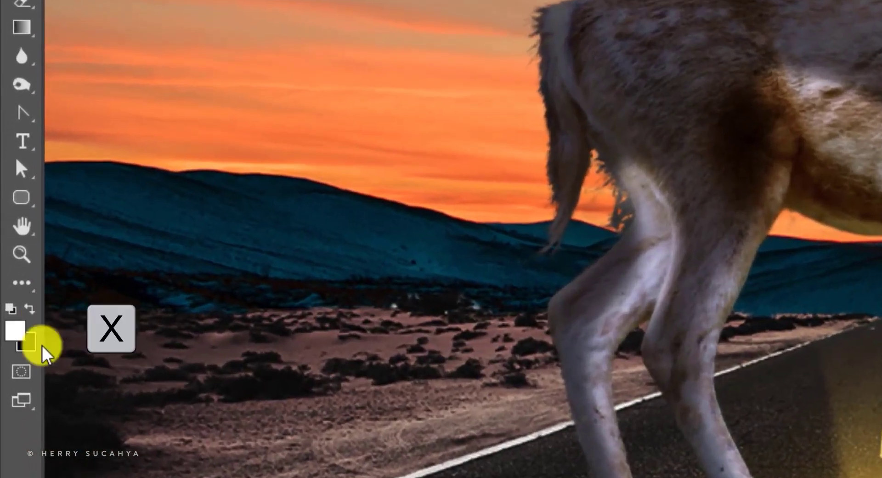
pyautogui.press('x')
pyautogui.press('x')
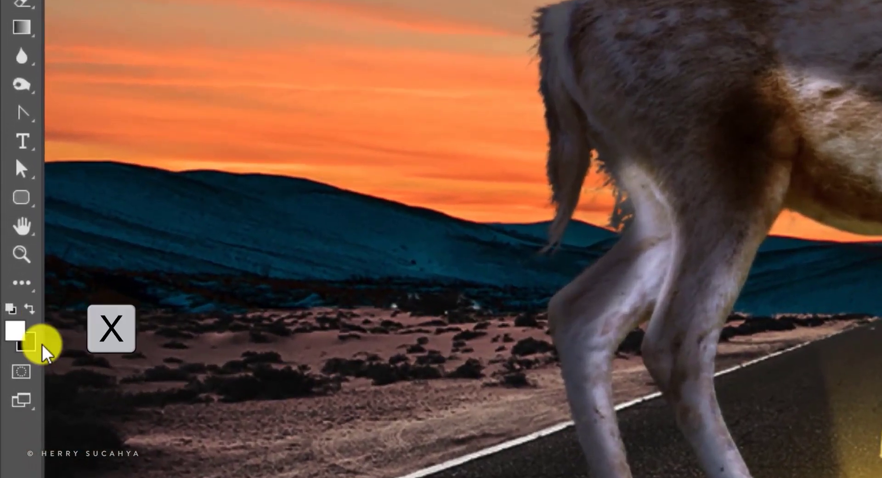
pyautogui.press('x')
pyautogui.press('x')
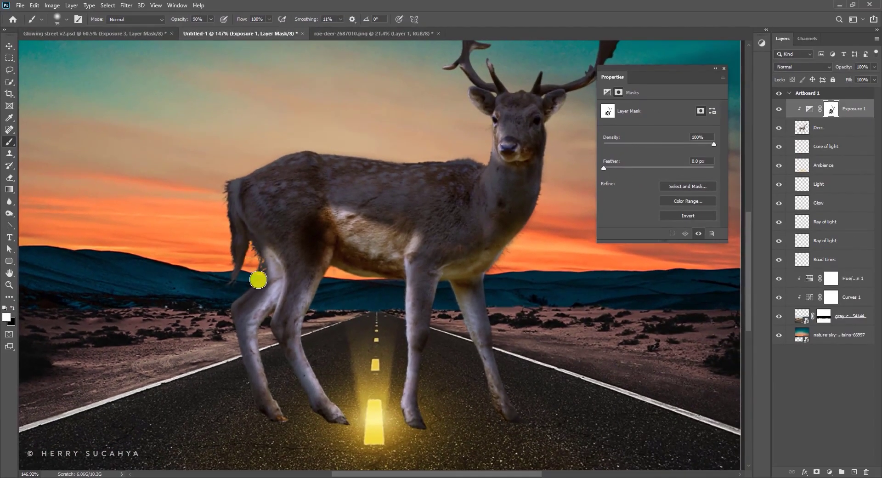
pyautogui.moveTo(259, 279)
pyautogui.mouseDown()
pyautogui.moveTo(252, 259)
pyautogui.moveTo(260, 289)
pyautogui.moveTo(230, 315)
pyautogui.moveTo(266, 353)
pyautogui.moveTo(299, 252)
pyautogui.moveTo(295, 304)
pyautogui.mouseUp()
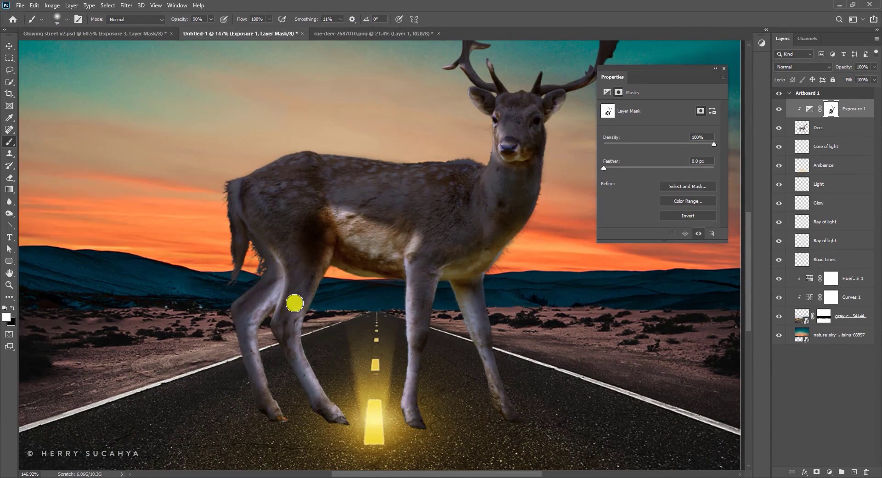
pyautogui.press('x')
pyautogui.moveTo(321, 256); pyautogui.dragTo(314, 288)
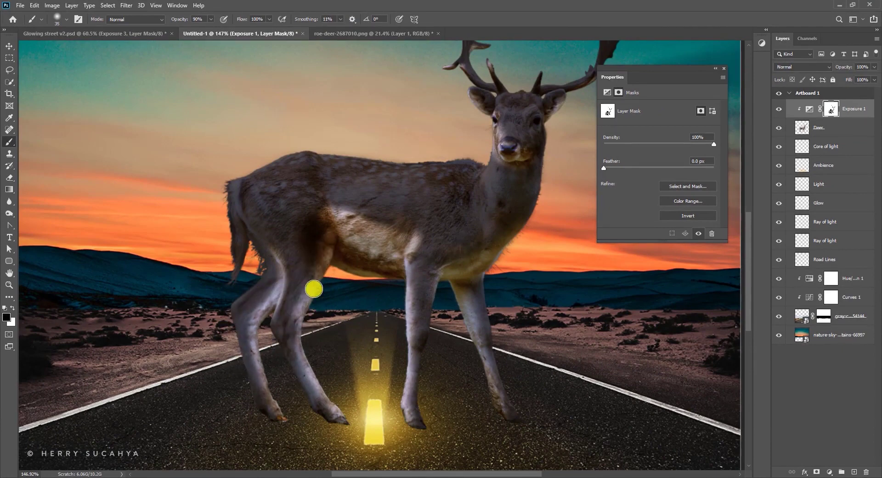
# Touch up the Exposure 1 mask around the deer's front hooves in black with a 25 px brush.
pyautogui.click(13, 308)
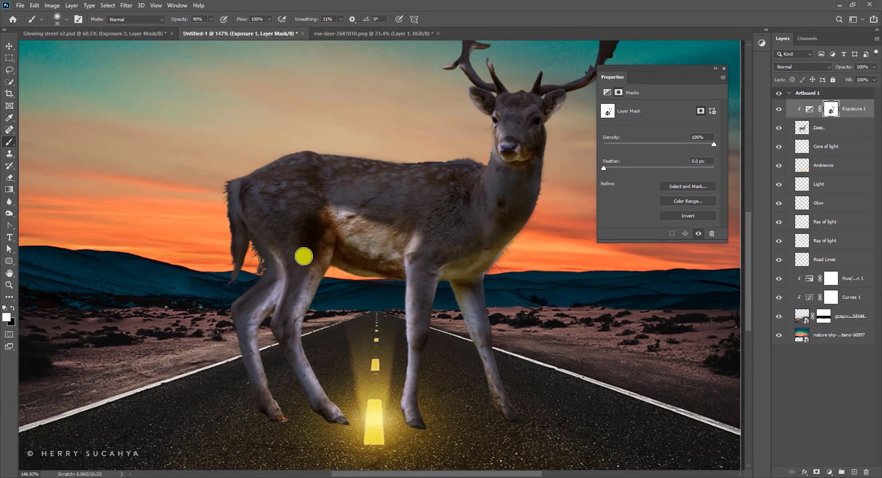
pyautogui.press('x')
pyautogui.press('[')
pyautogui.moveTo(427, 409)
pyautogui.mouseDown()
pyautogui.moveTo(482, 396)
pyautogui.moveTo(498, 421)
pyautogui.mouseUp()
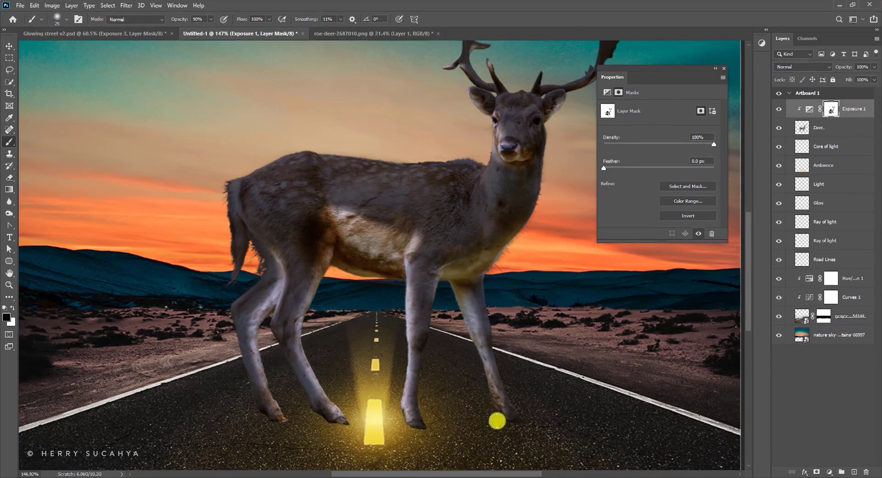
pyautogui.press('x')
pyautogui.moveTo(521, 117); pyautogui.dragTo(521, 166)
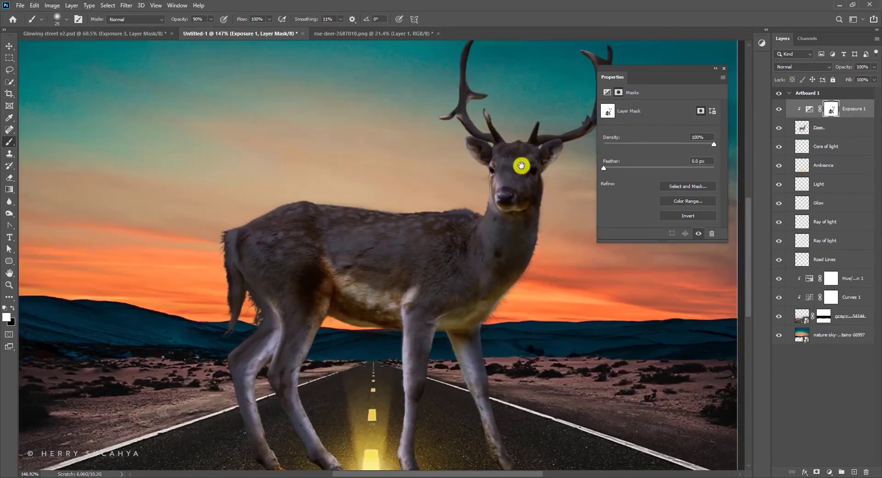
pyautogui.moveTo(597, 51); pyautogui.dragTo(506, 108)
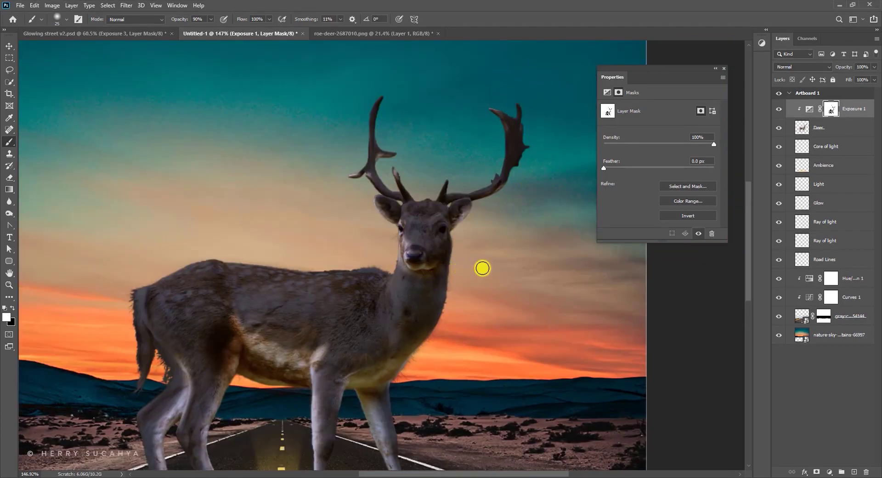
pyautogui.press('z')
pyautogui.moveTo(468, 256); pyautogui.dragTo(409, 293)
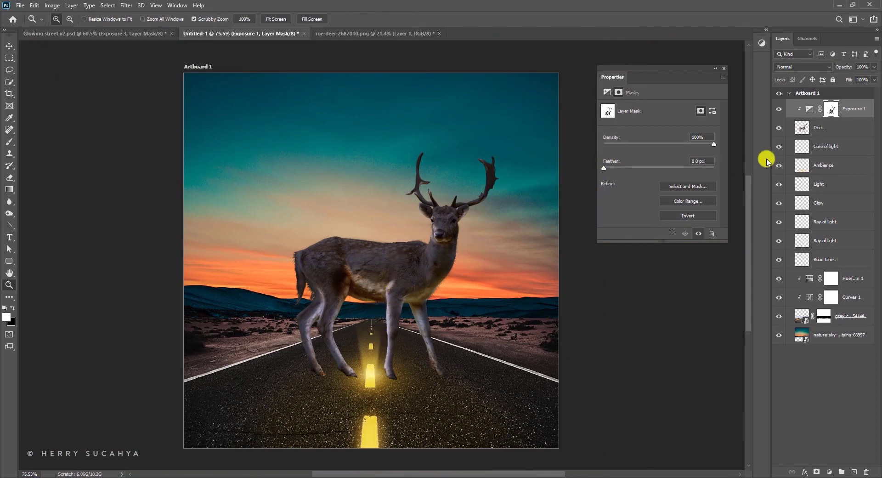
# Add a Hue/Saturation adjustment directly above the Deer layer, clipped to it.
pyautogui.click(833, 129)
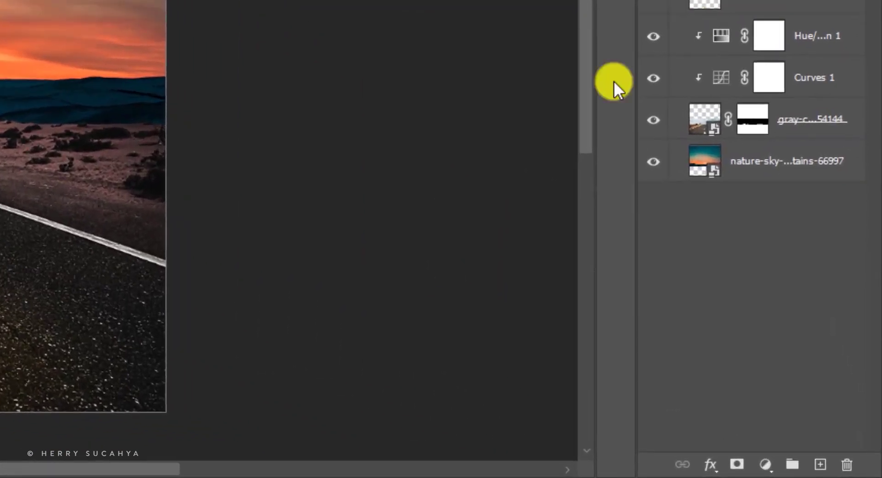
pyautogui.click(765, 464)
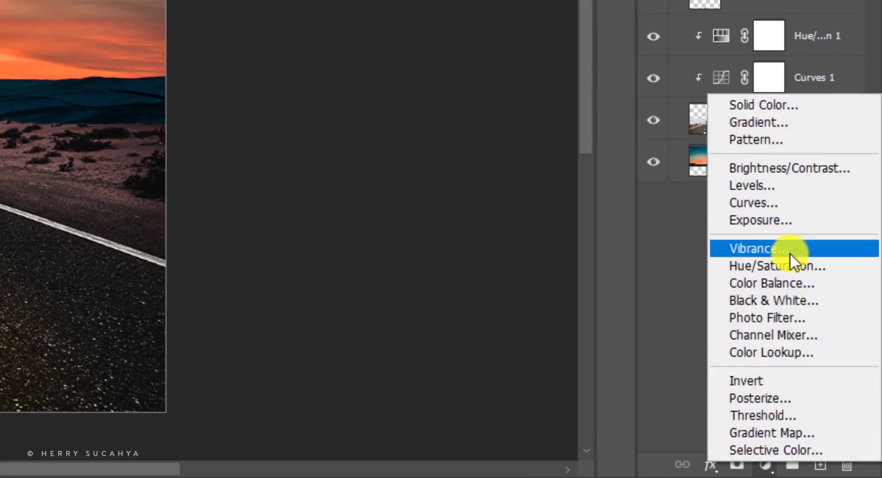
pyautogui.click(780, 266)
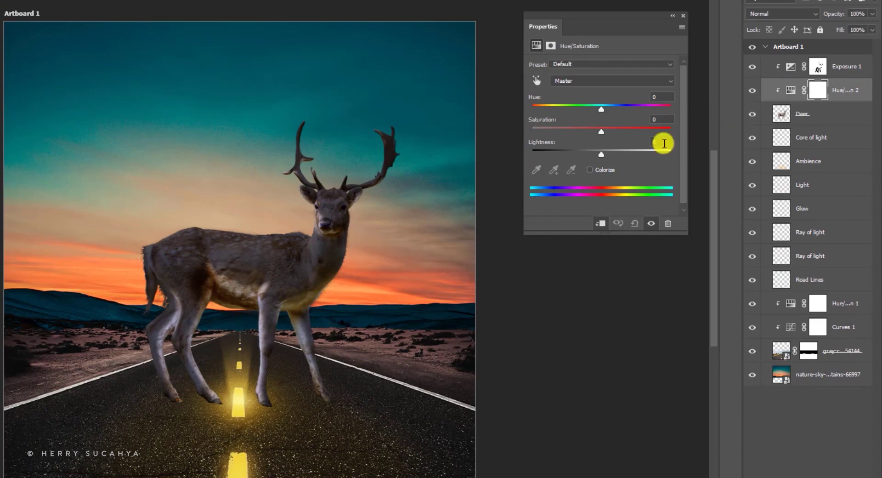
# Colorize the deer through the new Hue/Saturation adjustment with hue 39, saturation 53 and lightness -9.
pyautogui.click(600, 170)
pyautogui.hotkey('shift', 'Down')
pyautogui.press('Down')
pyautogui.press('Down')
pyautogui.press('Down')
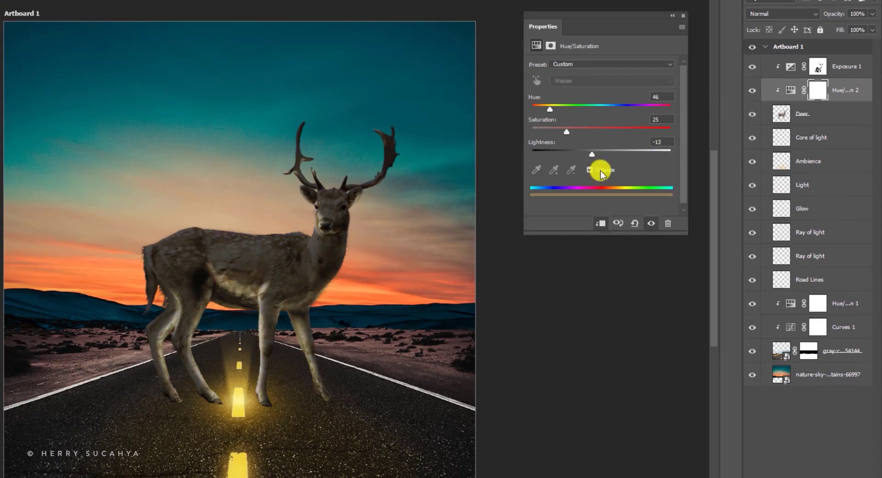
pyautogui.press('Up')
pyautogui.press('Up')
pyautogui.press('Up')
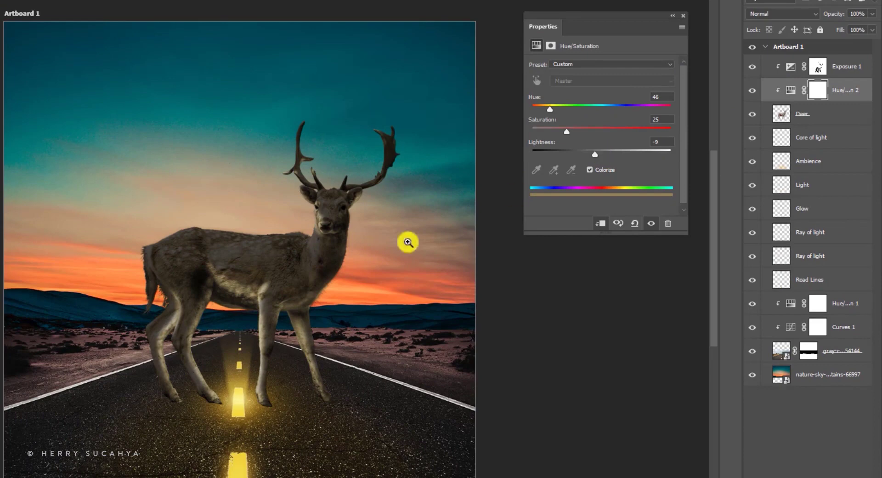
pyautogui.moveTo(567, 132); pyautogui.dragTo(607, 132)
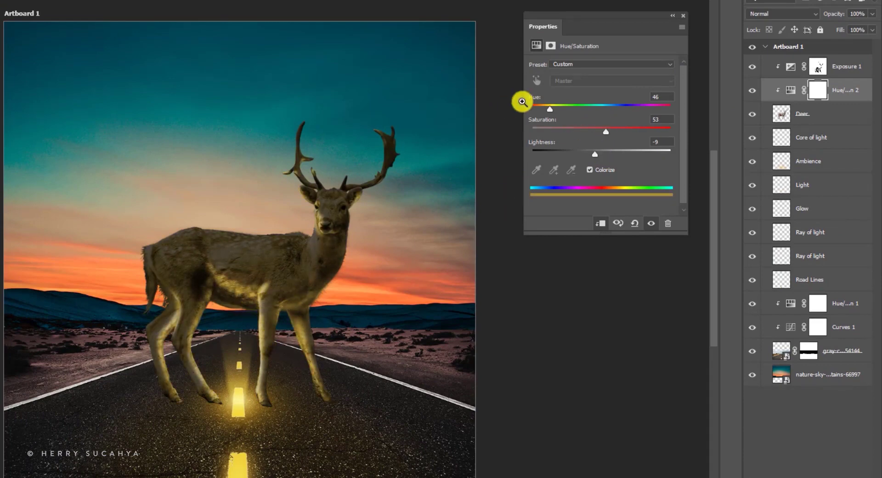
pyautogui.moveTo(546, 108); pyautogui.dragTo(551, 109)
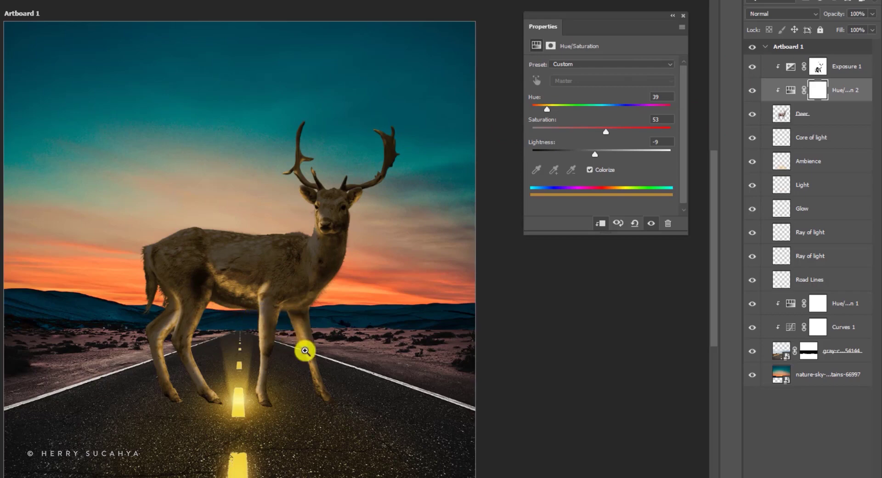
# Copy the Exposure 1 layer mask onto Hue/Saturation 2, replacing that adjustment's blank mask.
pyautogui.click(818, 69)
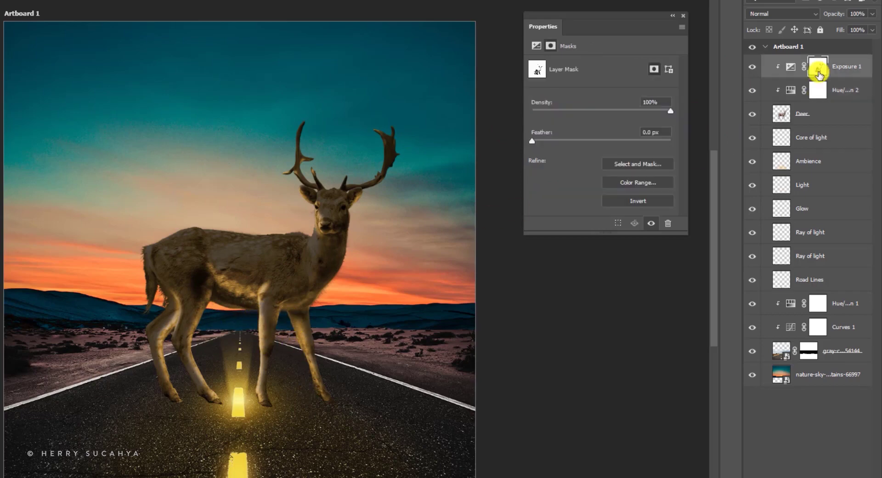
pyautogui.press('alt')
pyautogui.moveTo(819, 73); pyautogui.dragTo(819, 91)
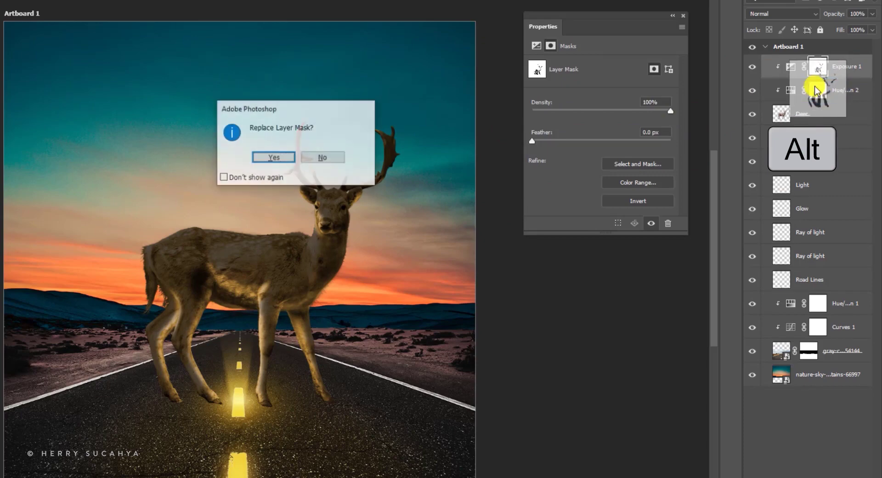
pyautogui.click(281, 154)
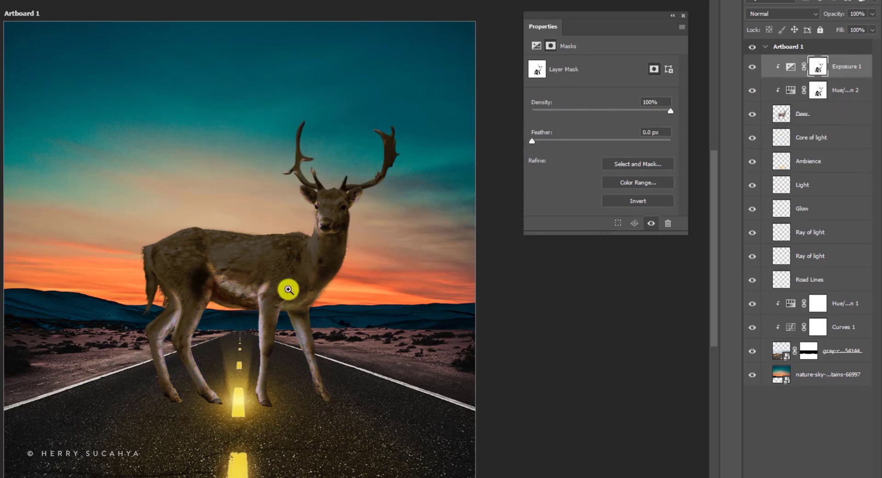
# Invert the Hue/Saturation 2 mask so the yellow tint affects only the deer's lit areas.
pyautogui.scroll(2, 285, 283)
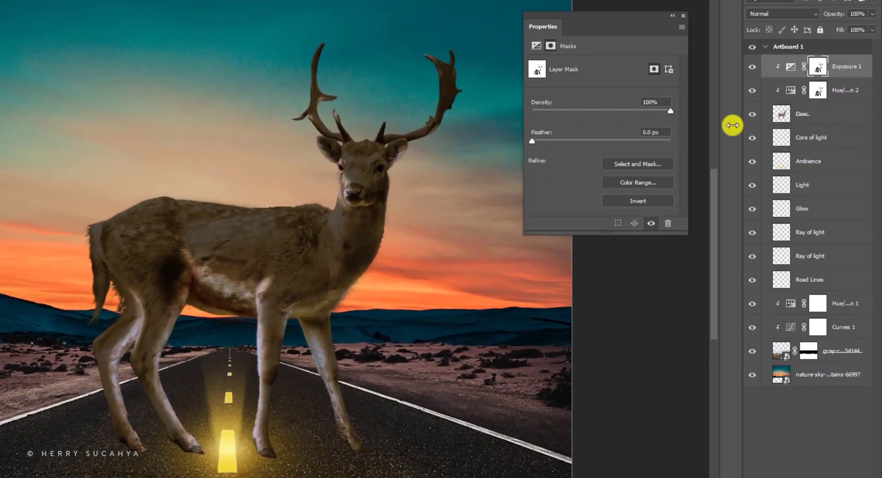
pyautogui.click(817, 92)
pyautogui.hotkey('ctrl', 'i')
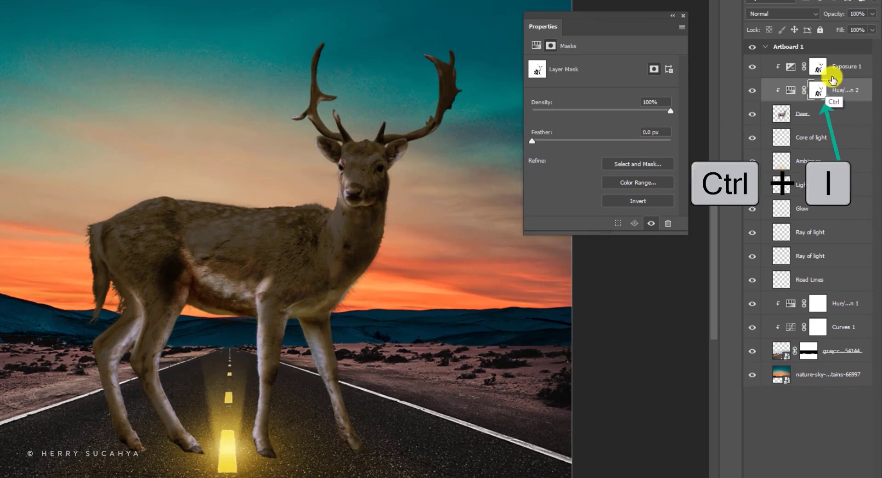
pyautogui.hotkey('ctrl', 'i')
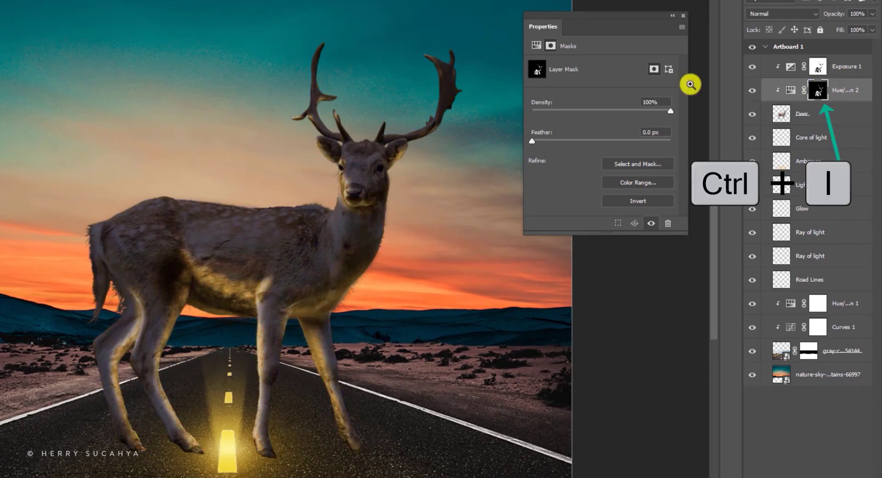
pyautogui.scroll(-1, 298, 340)
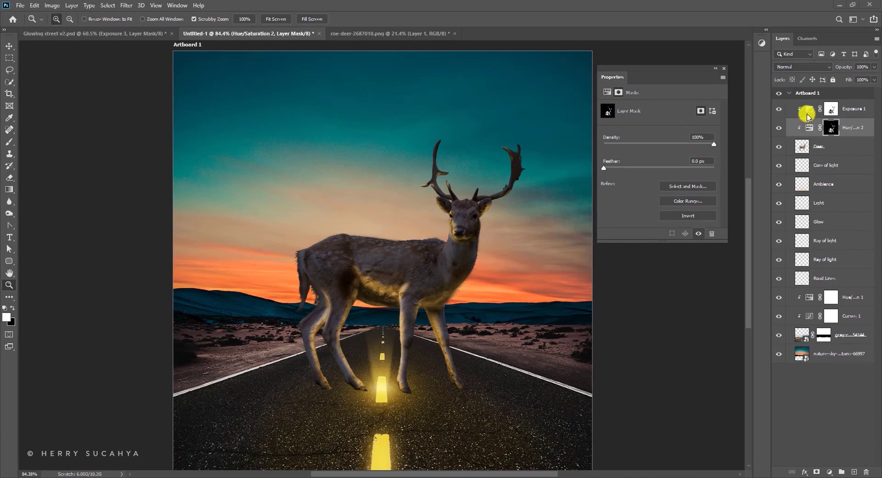
# Adjust the Hue/Saturation 2 tint to hue 45, saturation 58 and lightness +6.
pyautogui.click(831, 108)
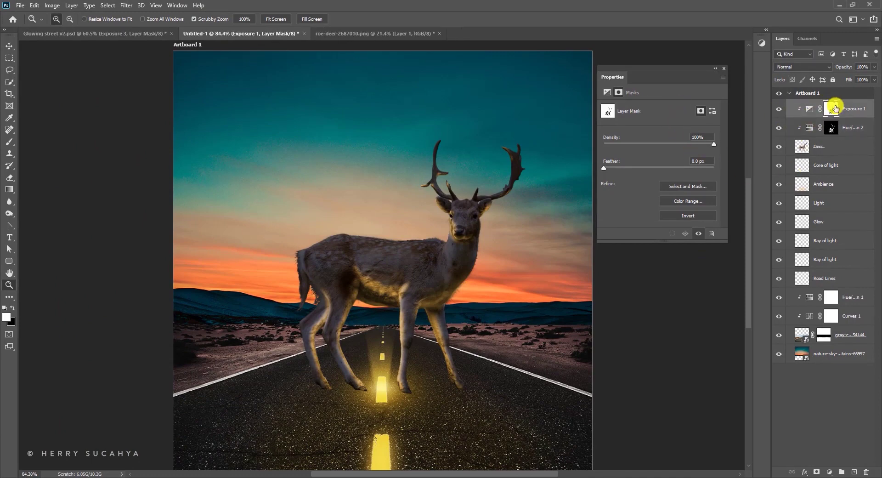
pyautogui.click(809, 127)
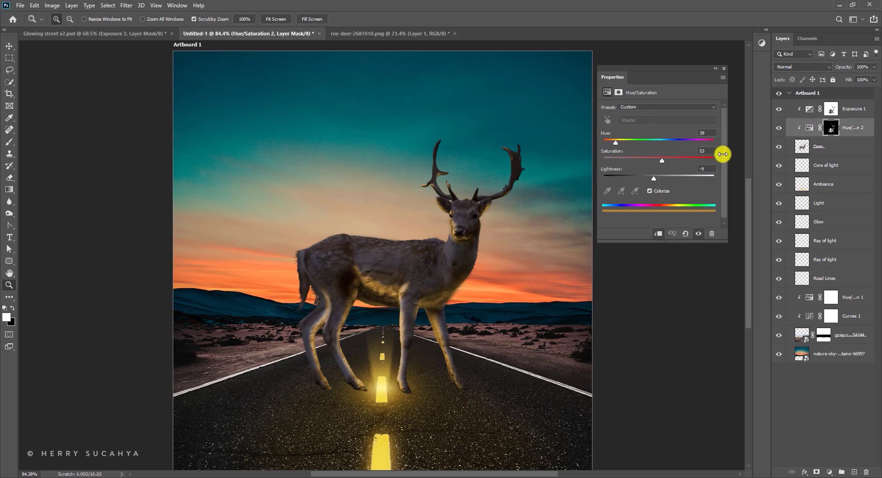
pyautogui.hotkey('ctrl', 'z')
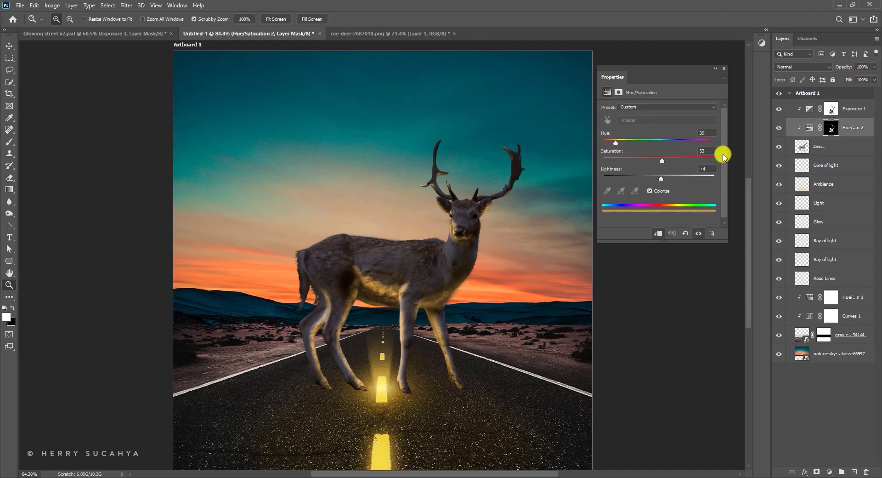
pyautogui.press('Up')
pyautogui.press('Up')
pyautogui.press('Up')
pyautogui.press('Up')
pyautogui.press('Up')
pyautogui.press('Up')
pyautogui.press('Down')
pyautogui.press('Down')
pyautogui.press('Down')
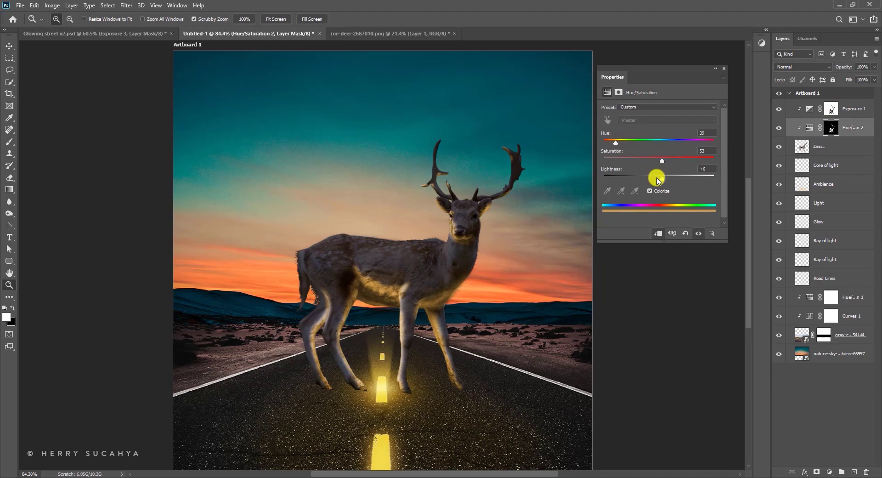
pyautogui.moveTo(661, 161); pyautogui.dragTo(676, 162)
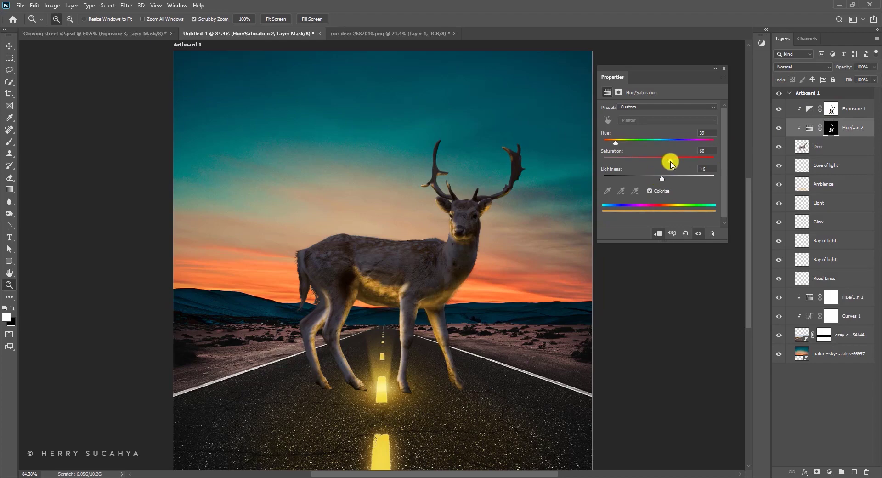
pyautogui.moveTo(616, 143); pyautogui.dragTo(618, 142)
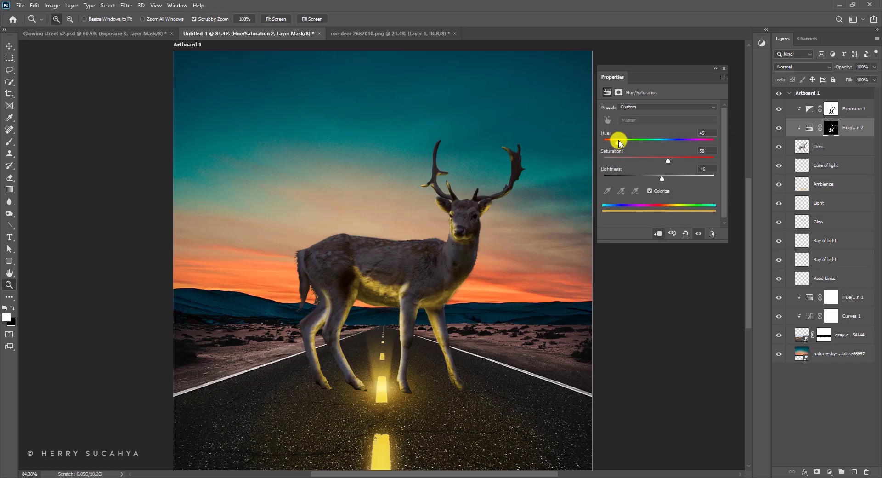
# Set the exposure of the Exposure 1 adjustment to -3.72.
pyautogui.click(806, 111)
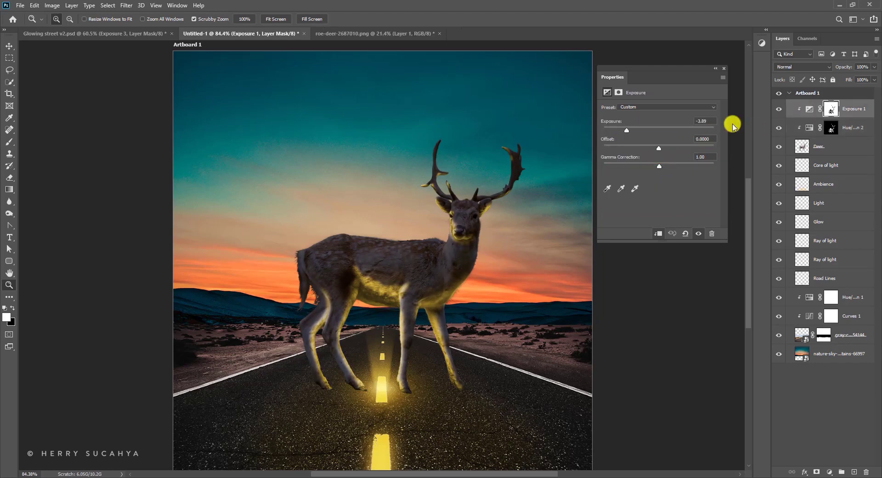
pyautogui.moveTo(631, 131); pyautogui.dragTo(630, 132)
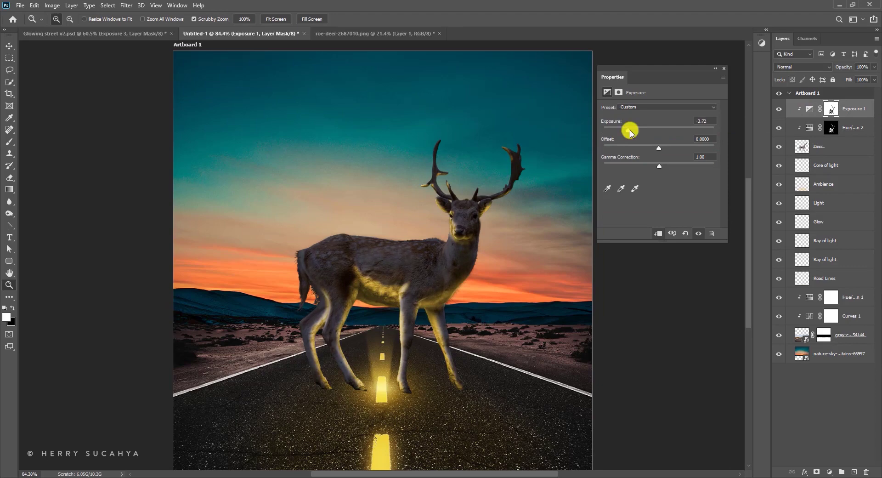
# Touch up the deer's lit belly and nearer front leg on the Hue/Saturation 2 and Exposure 1 masks with a small brush.
pyautogui.click(831, 127)
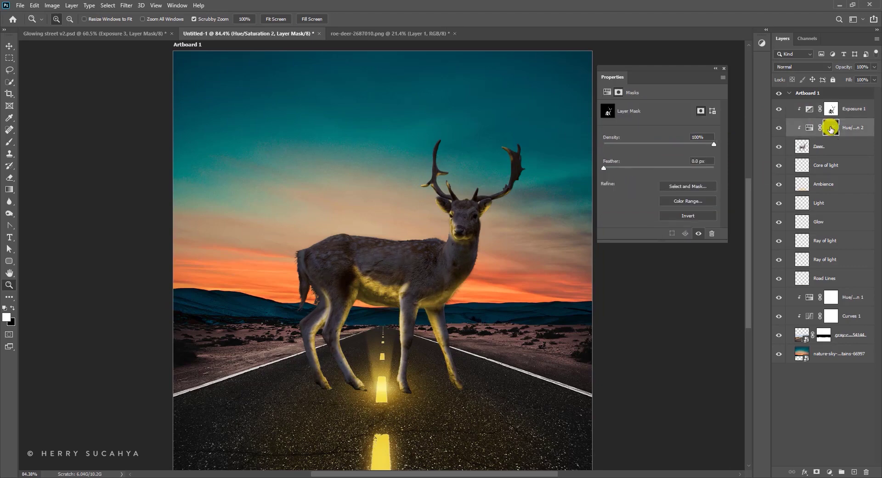
pyautogui.moveTo(394, 324); pyautogui.dragTo(413, 292)
pyautogui.press('b')
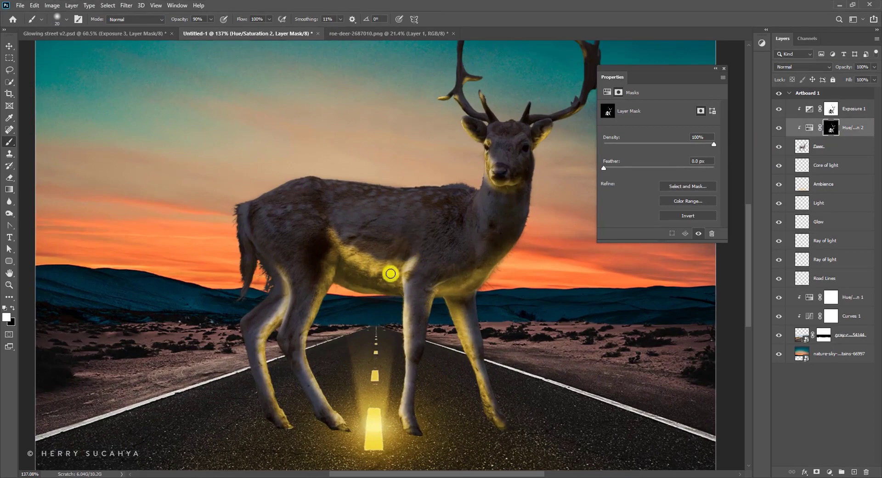
pyautogui.press('x')
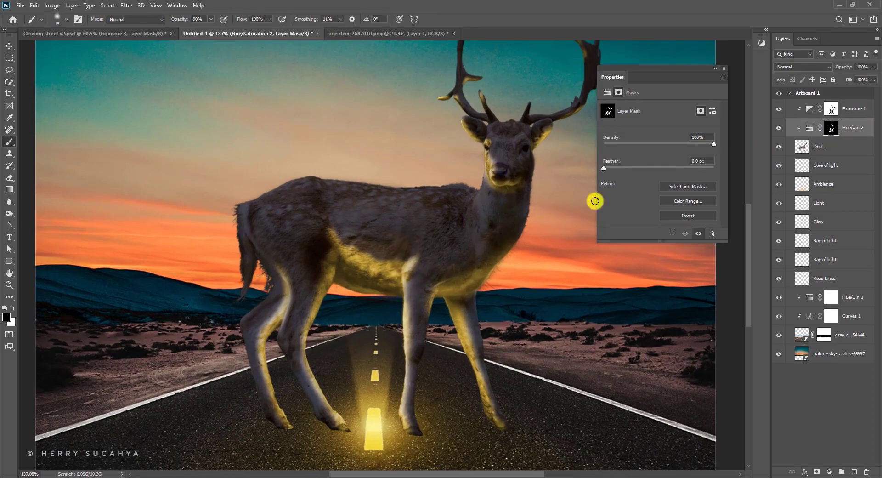
pyautogui.click(830, 110)
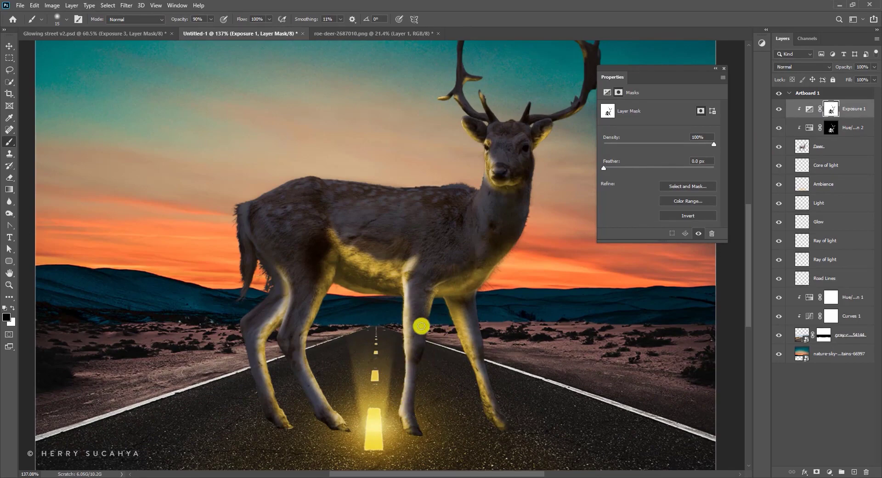
pyautogui.press('z')
pyautogui.moveTo(469, 262); pyautogui.dragTo(418, 291)
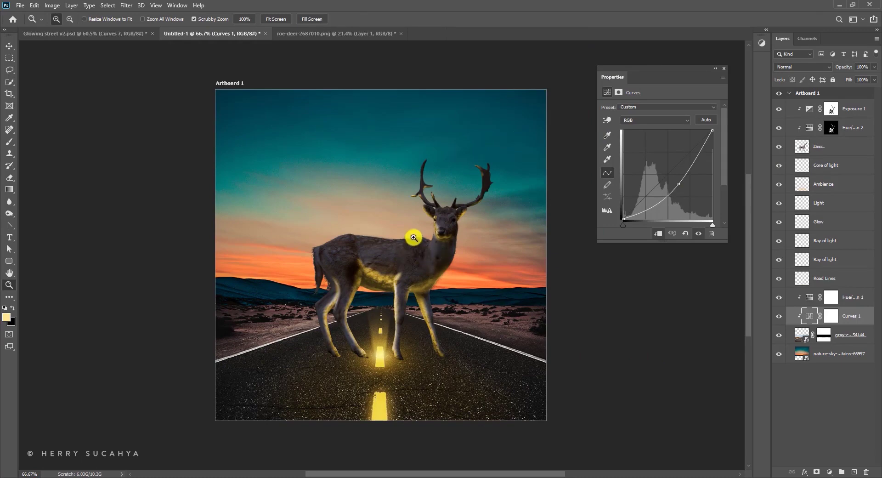
# Add a Photo Filter adjustment directly above the Deer layer, clipped to it.
pyautogui.click(834, 147)
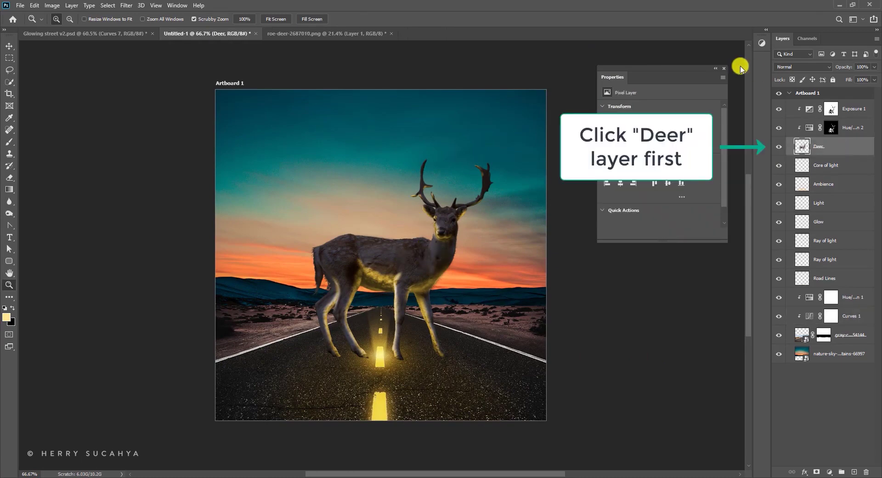
pyautogui.click(829, 472)
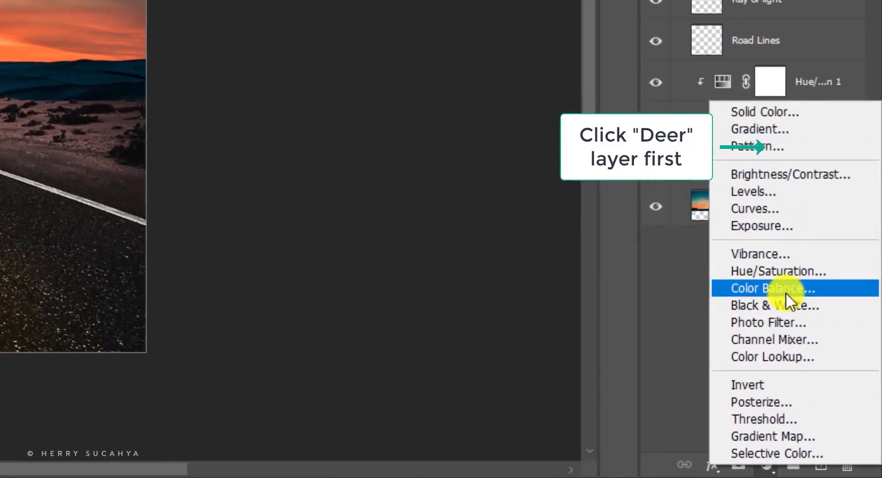
pyautogui.click(843, 416)
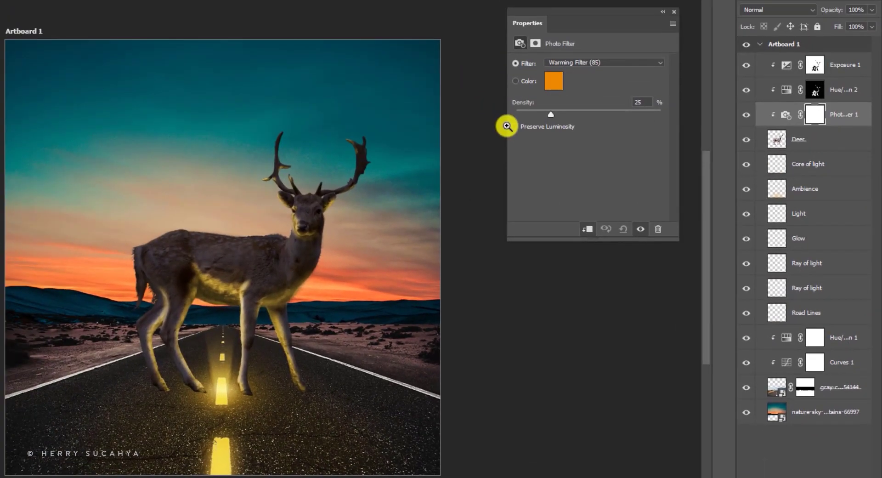
# Set the deer's Photo Filter adjustment to Cooling Filter (82) with a density of 34%.
pyautogui.click(574, 62)
pyautogui.click(578, 105)
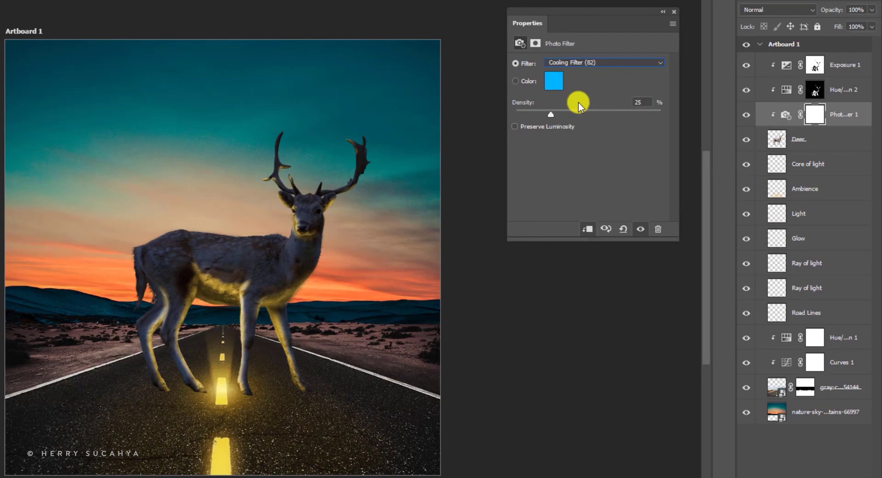
pyautogui.moveTo(552, 114); pyautogui.dragTo(560, 114)
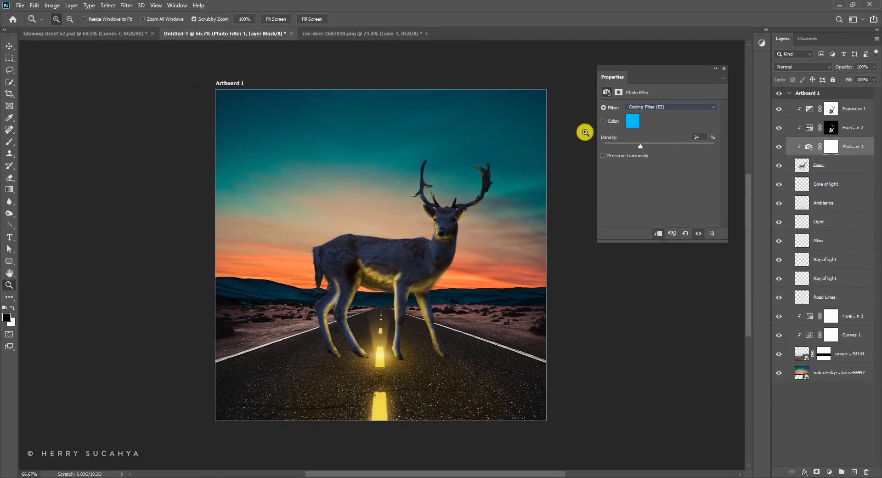
pyautogui.press('b')
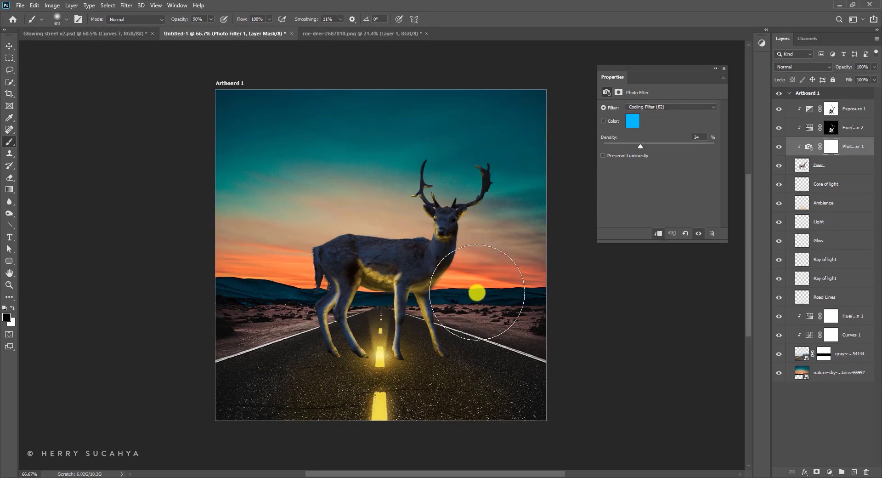
# Duplicate the deer's Photo Filter adjustment to directly above the road photo layer, clipped to it.
pyautogui.click(827, 355)
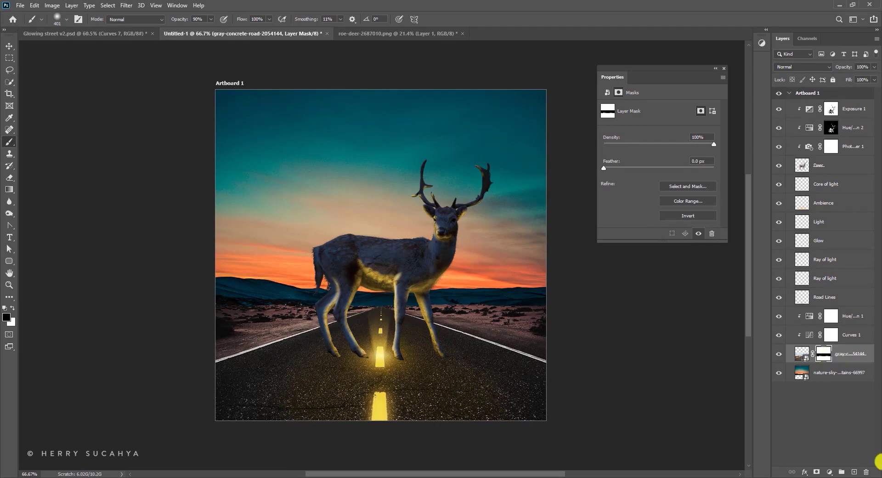
pyautogui.click(829, 472)
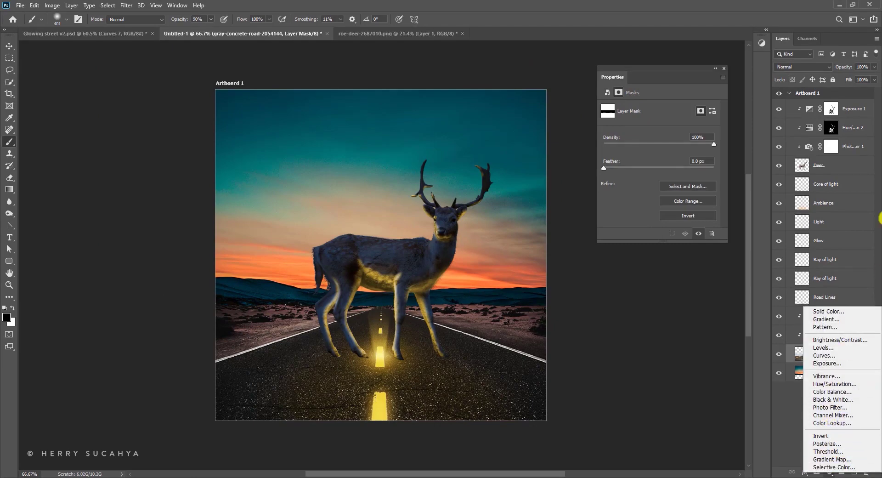
pyautogui.click(855, 170)
pyautogui.click(852, 151)
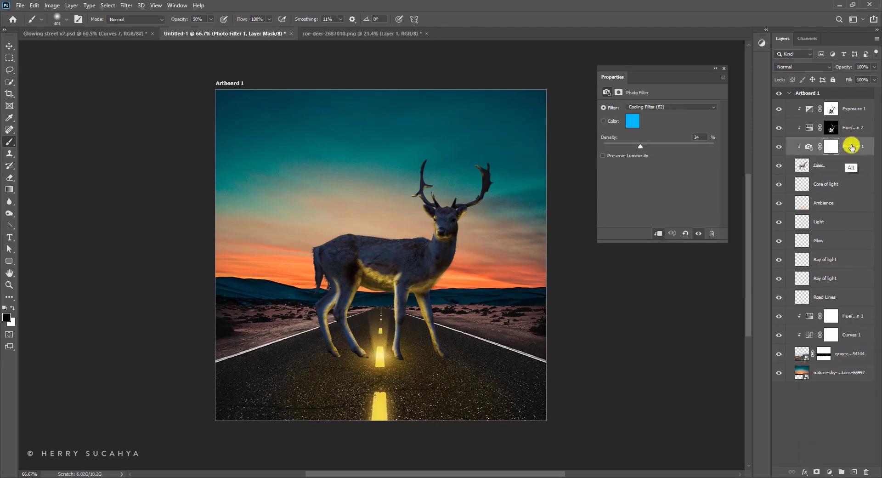
pyautogui.moveTo(853, 151); pyautogui.dragTo(823, 345)
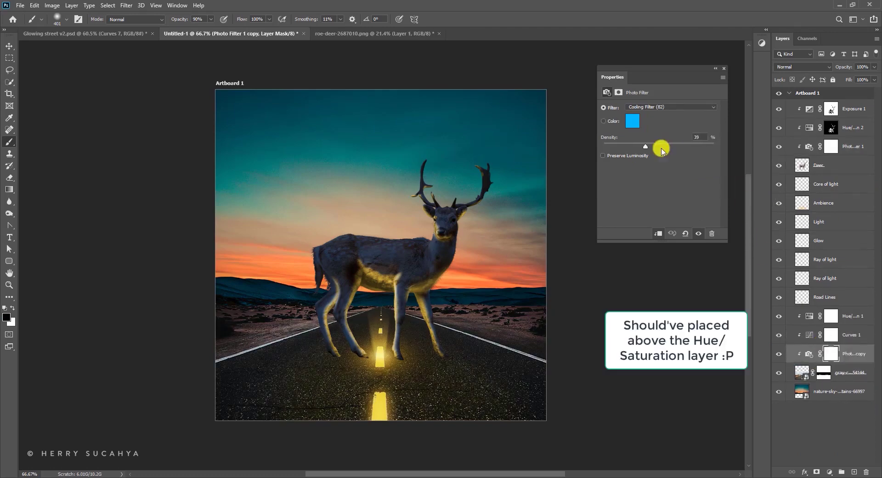
# Set the density of the road's copied Photo Filter to 59%, keeping Cooling Filter (82).
pyautogui.moveTo(662, 145)
pyautogui.mouseDown()
pyautogui.moveTo(669, 148)
pyautogui.moveTo(659, 151)
pyautogui.mouseUp()
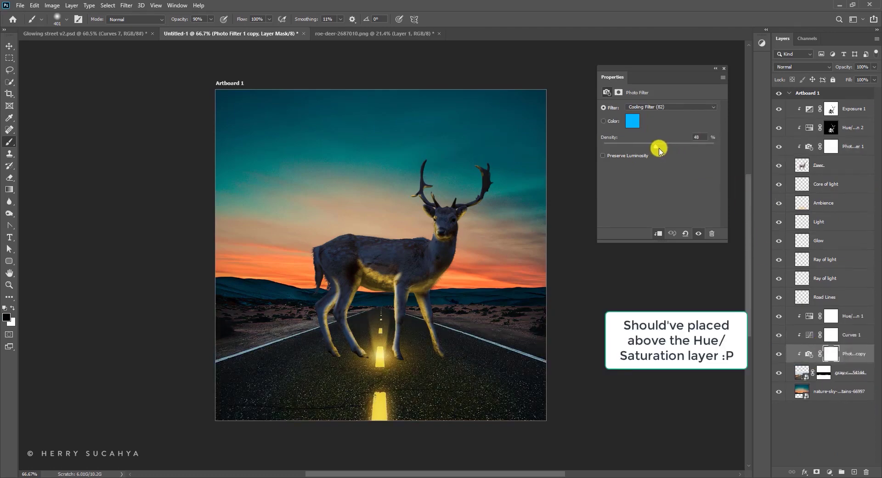
pyautogui.click(662, 110)
pyautogui.press('Escape')
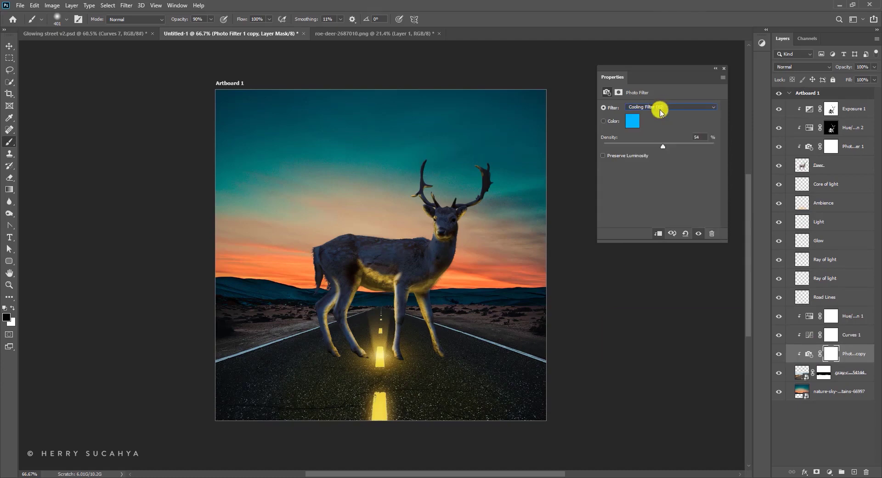
pyautogui.moveTo(678, 147); pyautogui.dragTo(665, 146)
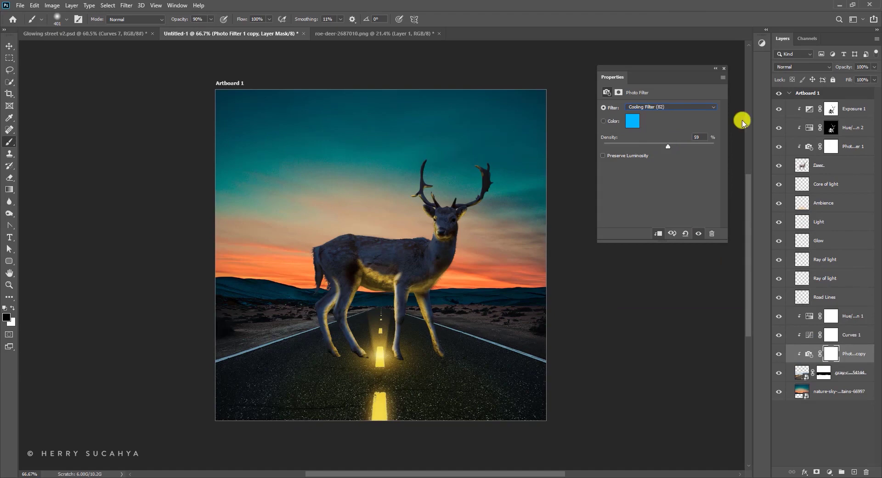
# In the road's Curves 1 adjustment, raise the Blue channel's midtones slightly and pull the Red channel's midtones down.
pyautogui.click(813, 335)
pyautogui.click(628, 120)
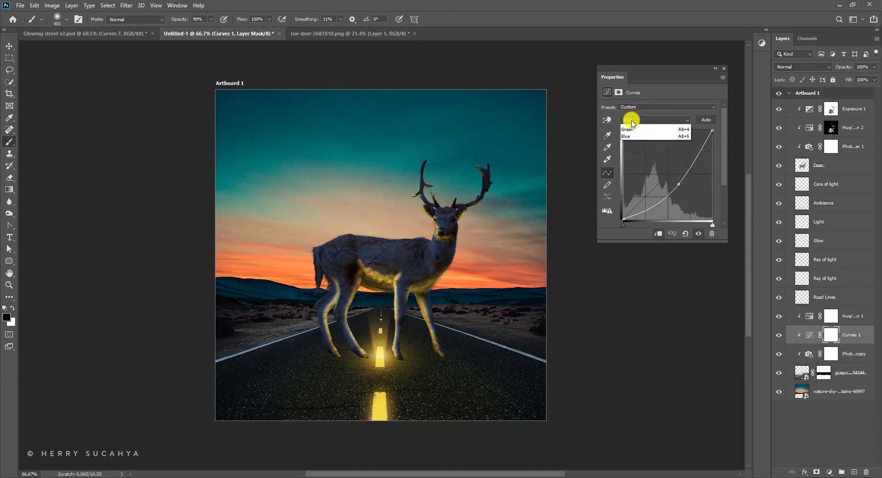
pyautogui.click(633, 152)
pyautogui.moveTo(632, 152); pyautogui.dragTo(633, 149)
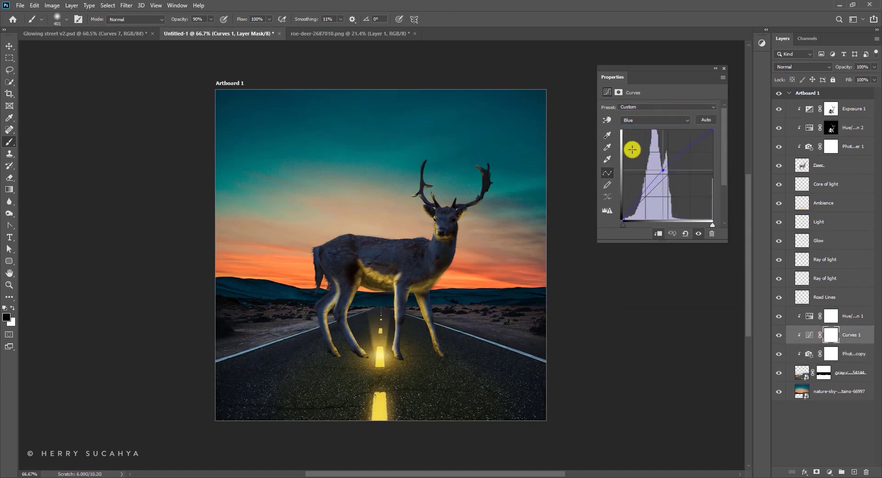
pyautogui.click(643, 120)
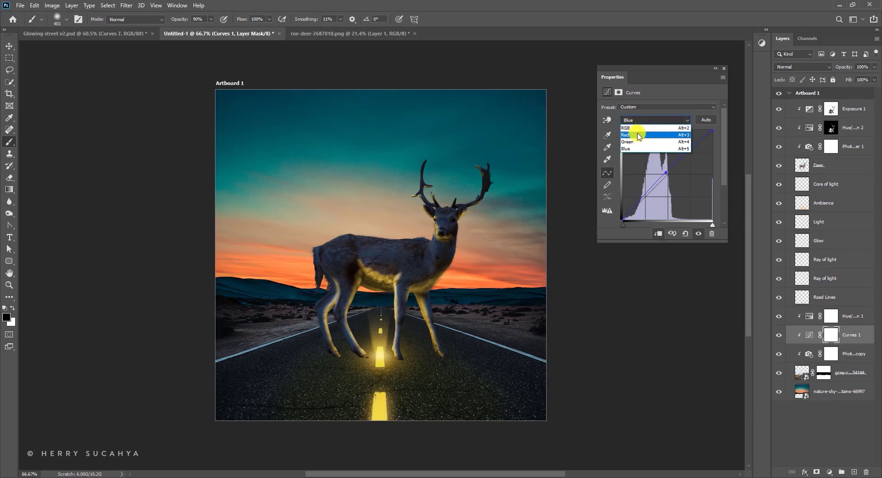
pyautogui.click(637, 132)
pyautogui.moveTo(672, 179); pyautogui.dragTo(679, 184)
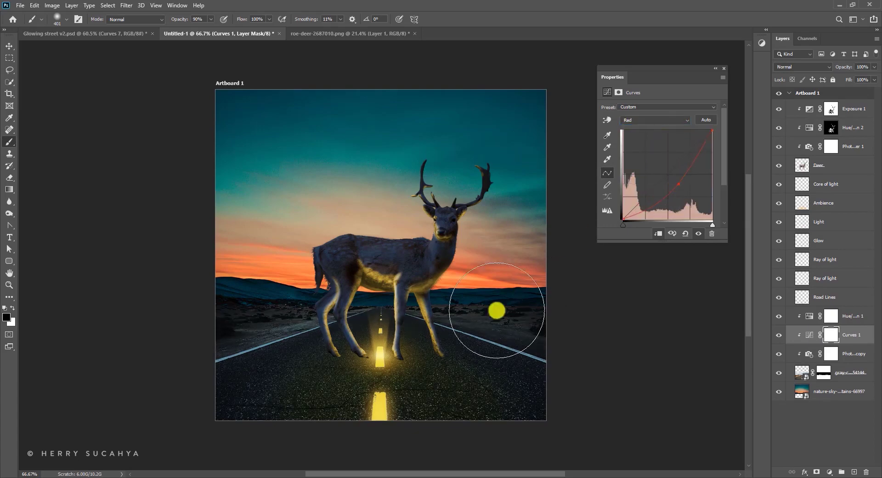
# Add a new layer named Shadow directly below the Deer layer and set its blend mode to Multiply.
pyautogui.press('z')
pyautogui.moveTo(468, 307)
pyautogui.mouseDown()
pyautogui.moveTo(512, 293)
pyautogui.moveTo(457, 274)
pyautogui.mouseUp()
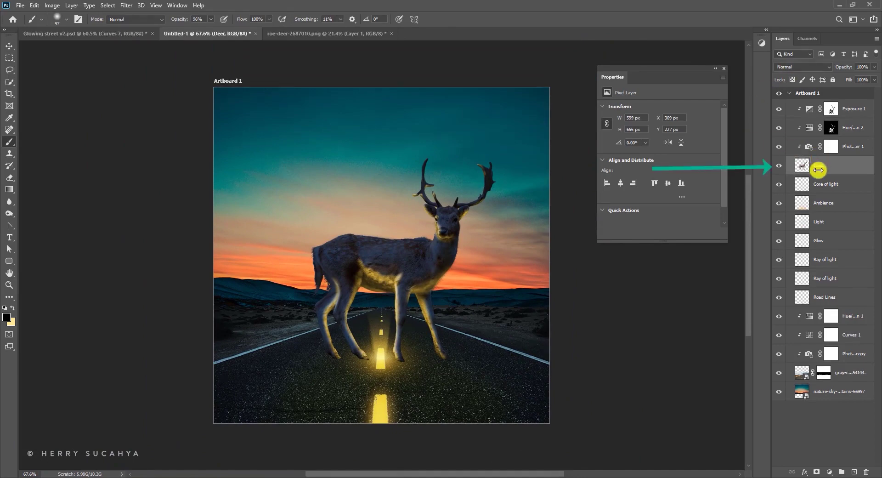
pyautogui.keyDown('ctrl'); pyautogui.click(853, 472); pyautogui.keyUp('ctrl')
pyautogui.doubleClick(828, 184)
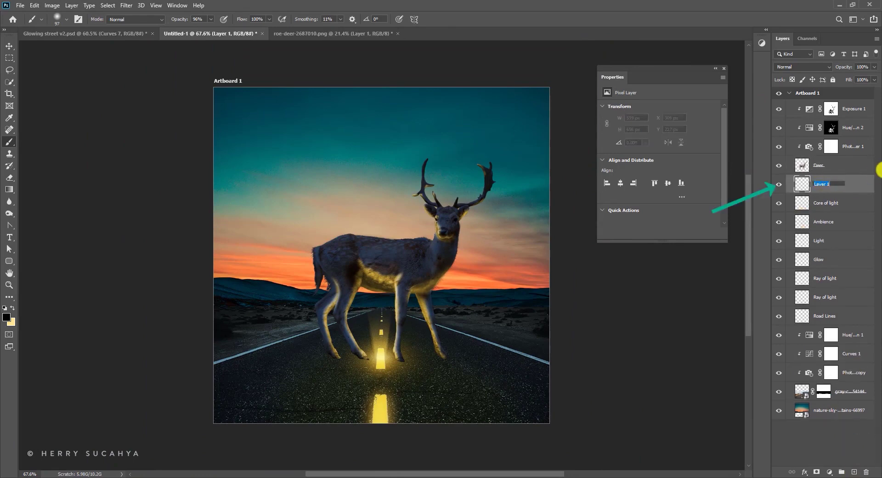
pyautogui.write('Shadow')
pyautogui.press('Return')
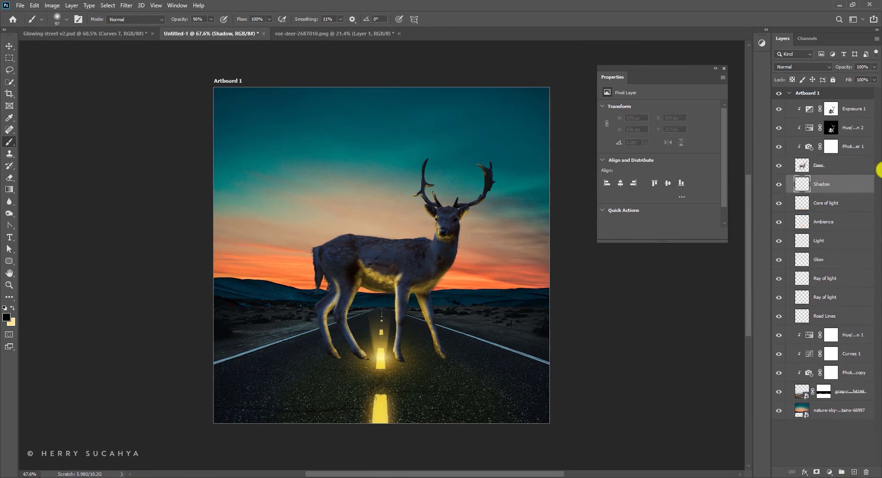
pyautogui.click(801, 67)
pyautogui.click(789, 99)
# Set up a black soft brush of 48 px with 0% hardness, its tip flattened into a horizontal ellipse.
pyautogui.click(17, 139)
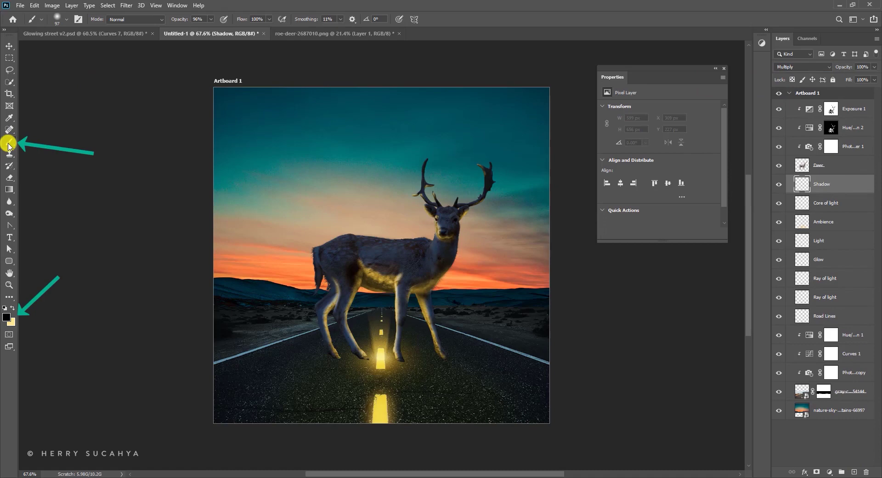
pyautogui.click(7, 317)
pyautogui.press('Escape')
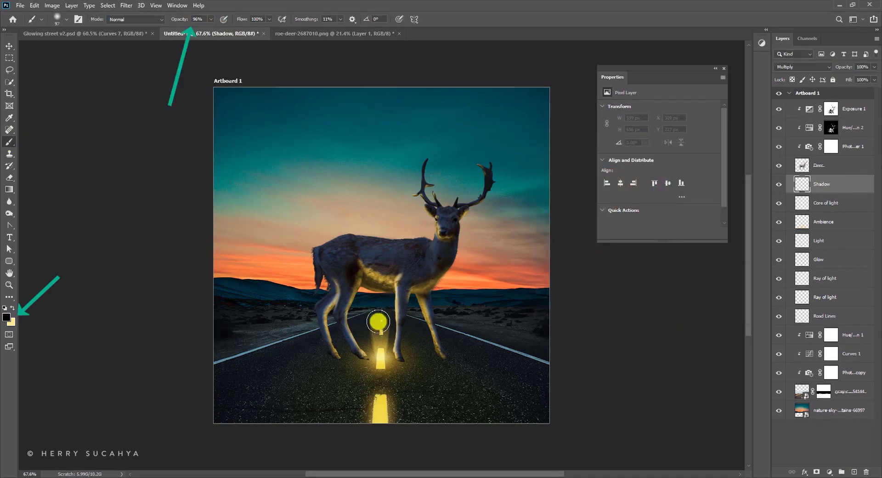
pyautogui.rightClick(363, 343)
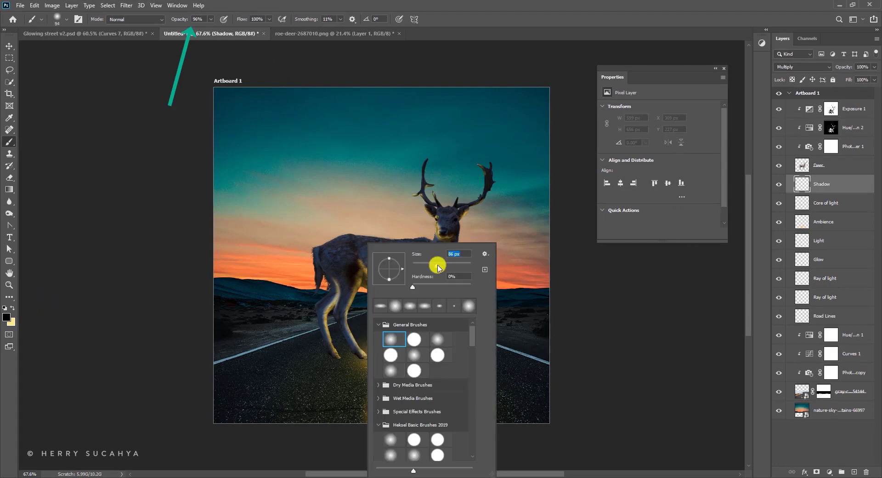
pyautogui.moveTo(441, 266); pyautogui.dragTo(433, 265)
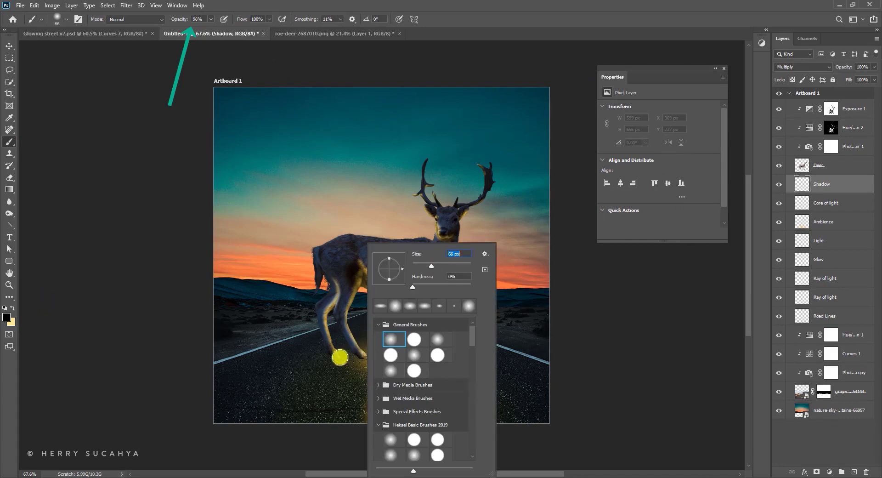
pyautogui.moveTo(433, 265); pyautogui.dragTo(426, 265)
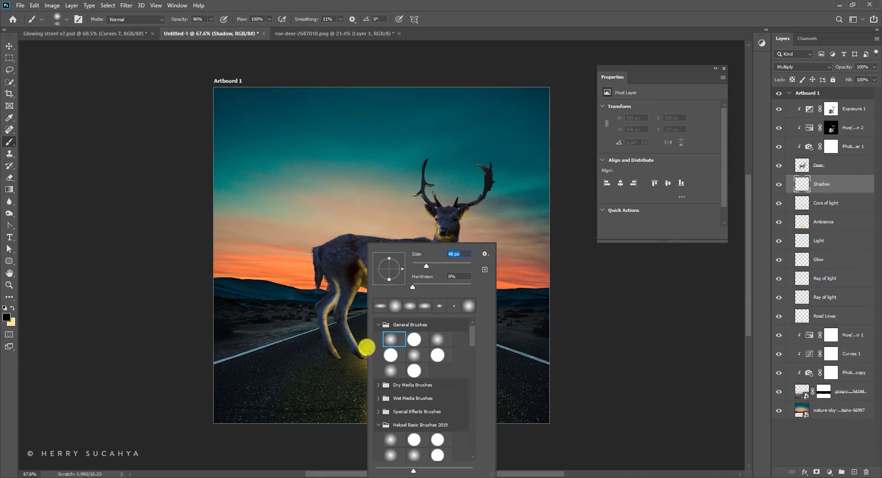
pyautogui.moveTo(389, 260); pyautogui.dragTo(391, 268)
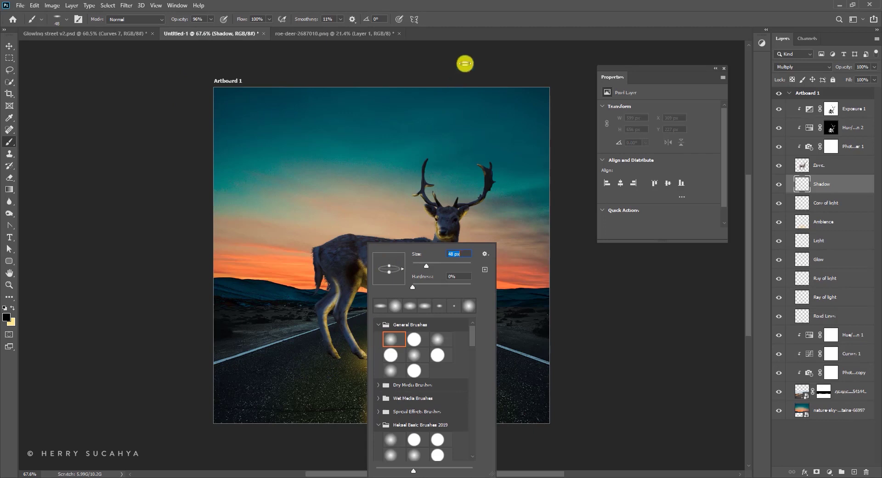
pyautogui.press('Return')
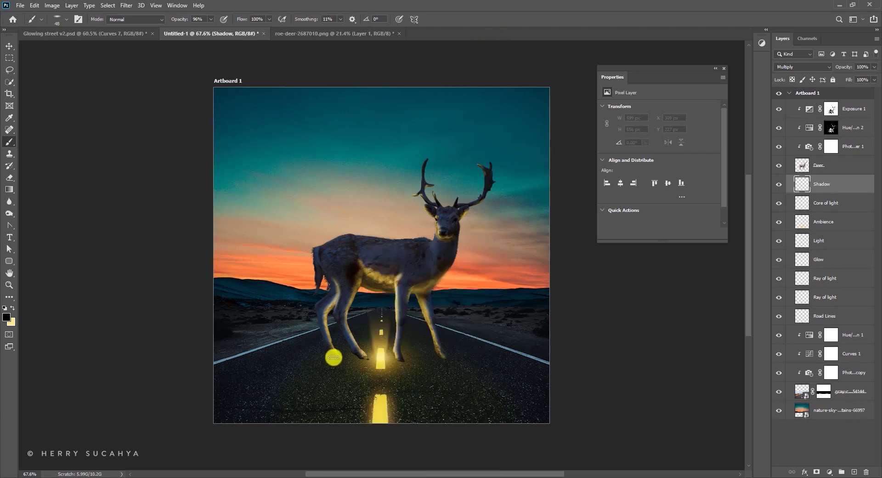
# Paint long shadows on the Shadow layer from each of the deer's four hooves outward to the artboard's side edges.
pyautogui.moveTo(336, 357); pyautogui.dragTo(148, 373)
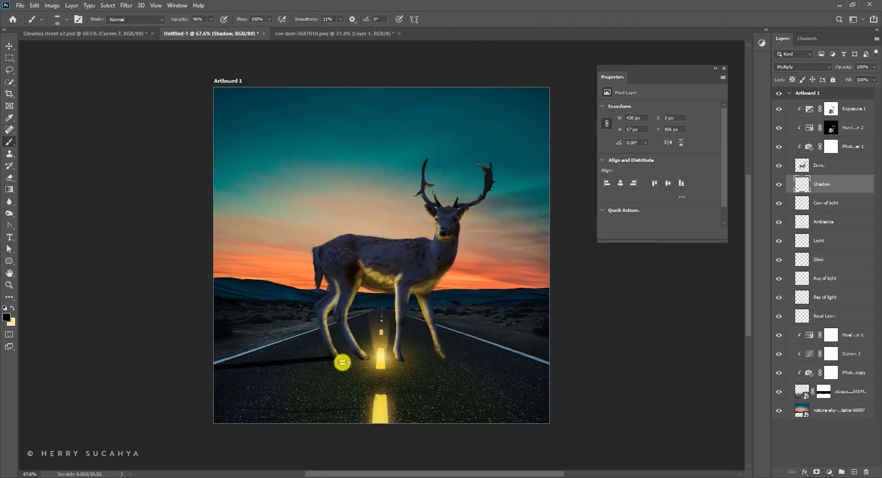
pyautogui.moveTo(341, 362); pyautogui.dragTo(122, 399)
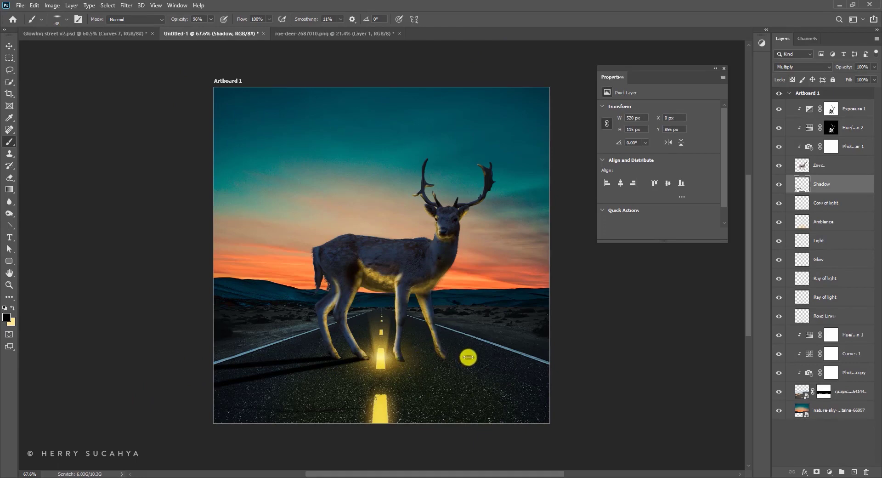
pyautogui.moveTo(452, 357); pyautogui.dragTo(548, 365)
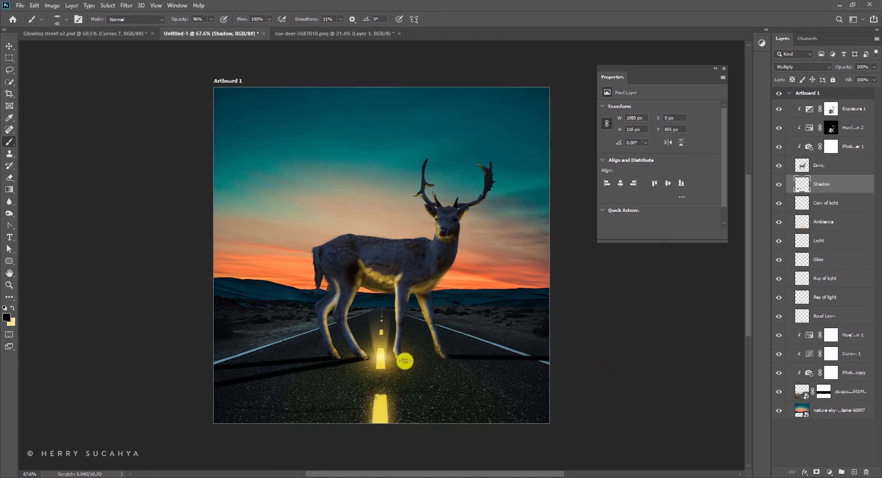
pyautogui.moveTo(404, 362); pyautogui.dragTo(642, 400)
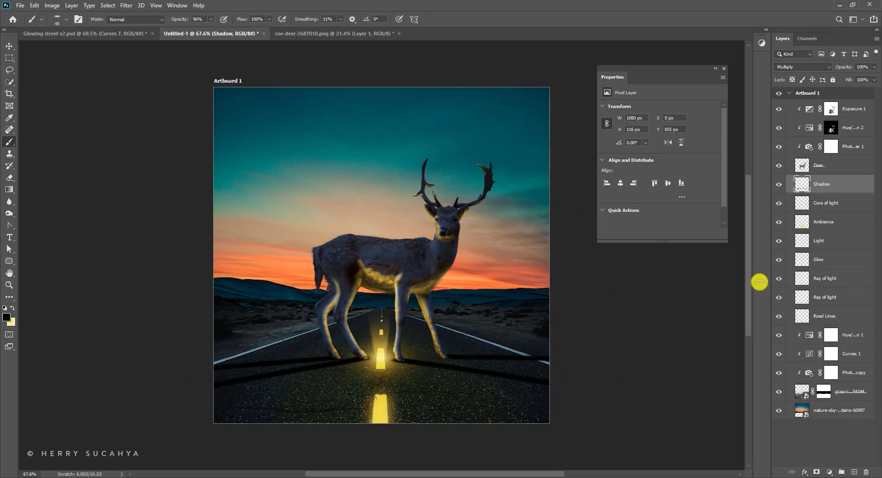
# Add a mask to the Shadow layer and fade the shadows' outer parts with a 105 px brush at 22% opacity.
pyautogui.click(818, 472)
pyautogui.rightClick(266, 175)
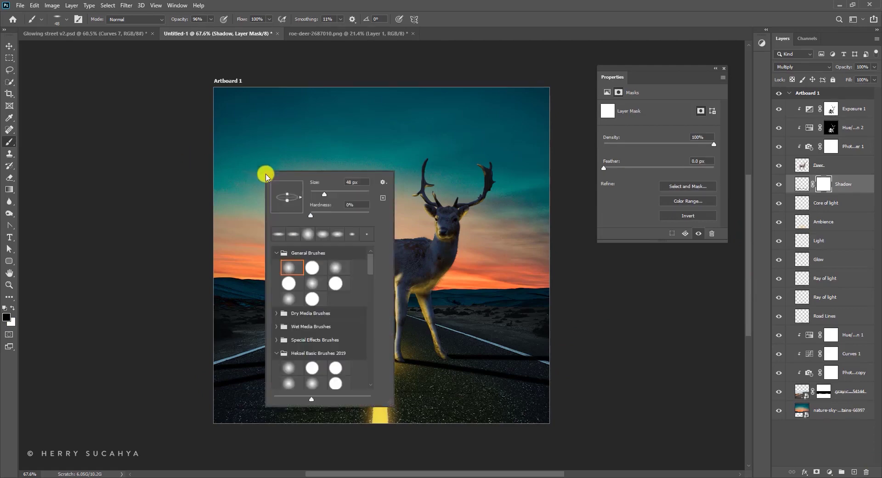
pyautogui.moveTo(334, 194); pyautogui.dragTo(342, 194)
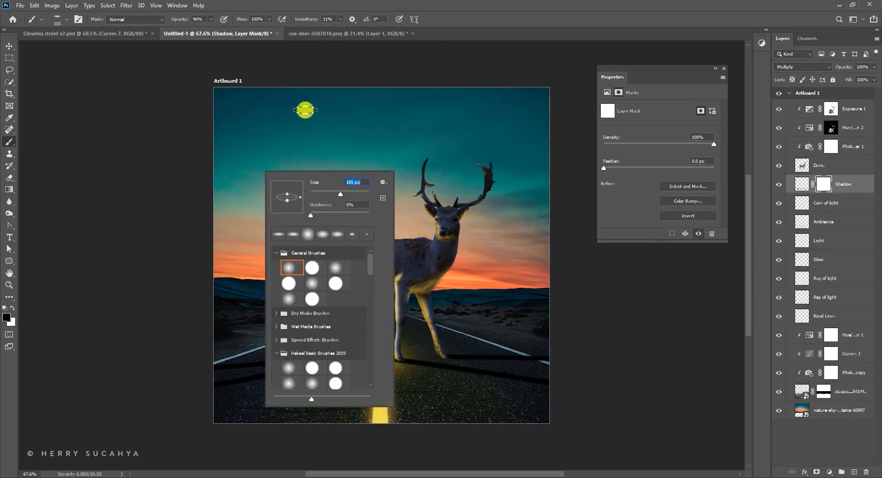
pyautogui.click(211, 19)
pyautogui.moveTo(182, 29); pyautogui.dragTo(180, 29)
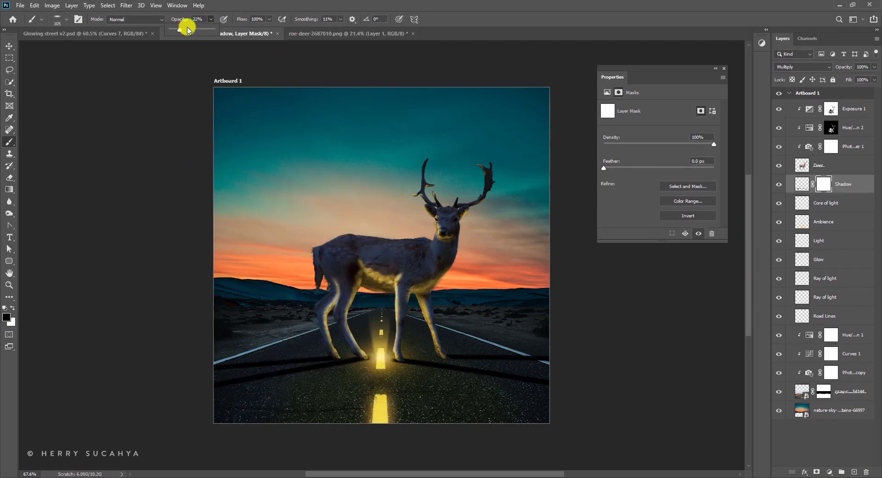
pyautogui.moveTo(217, 389)
pyautogui.mouseDown()
pyautogui.moveTo(321, 368)
pyautogui.moveTo(187, 389)
pyautogui.moveTo(256, 365)
pyautogui.moveTo(306, 374)
pyautogui.moveTo(384, 359)
pyautogui.moveTo(457, 364)
pyautogui.mouseUp()
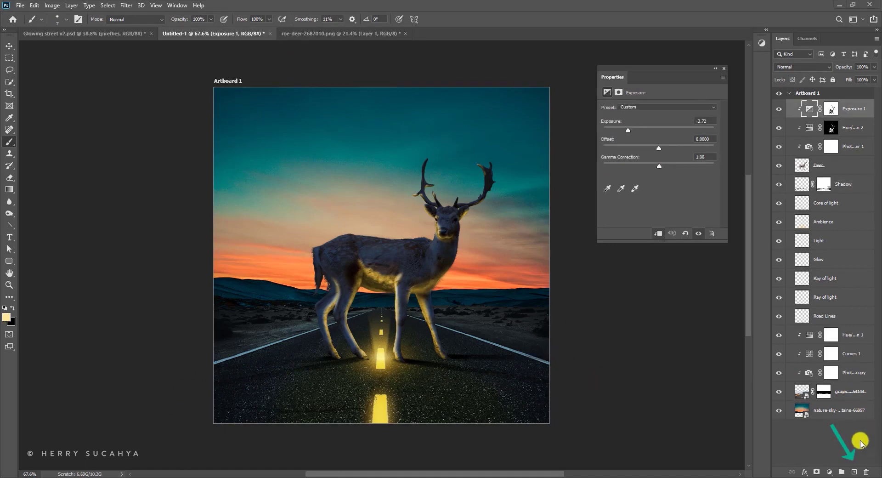
# Add a new top layer named Pireflies and set the foreground colour to yellow f3dc45, sampled from the glowing road dash.
pyautogui.click(852, 472)
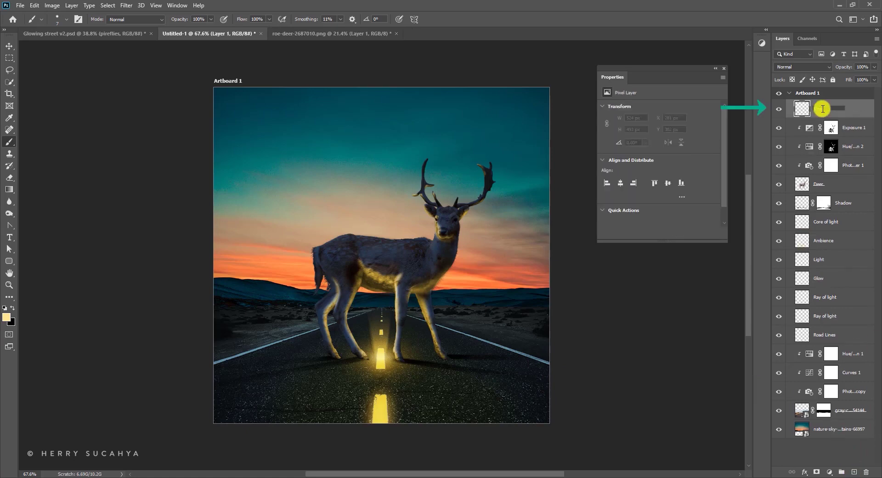
pyautogui.press('Return')
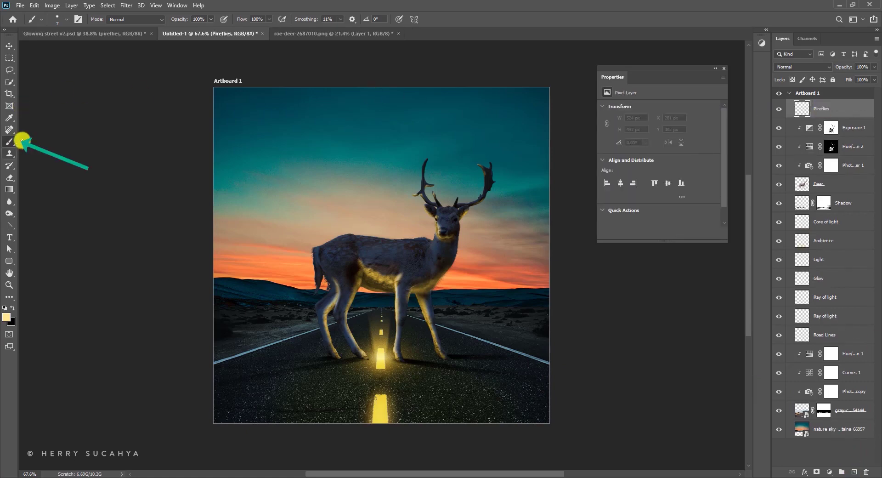
pyautogui.click(6, 316)
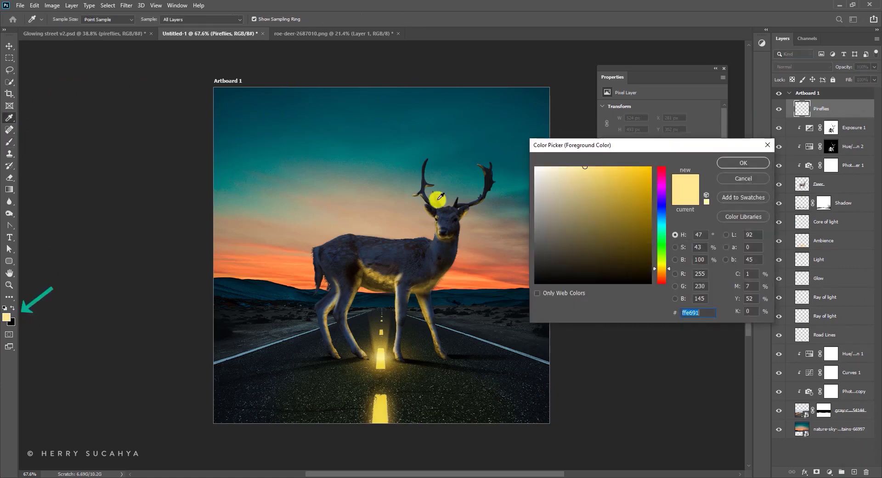
pyautogui.click(375, 357)
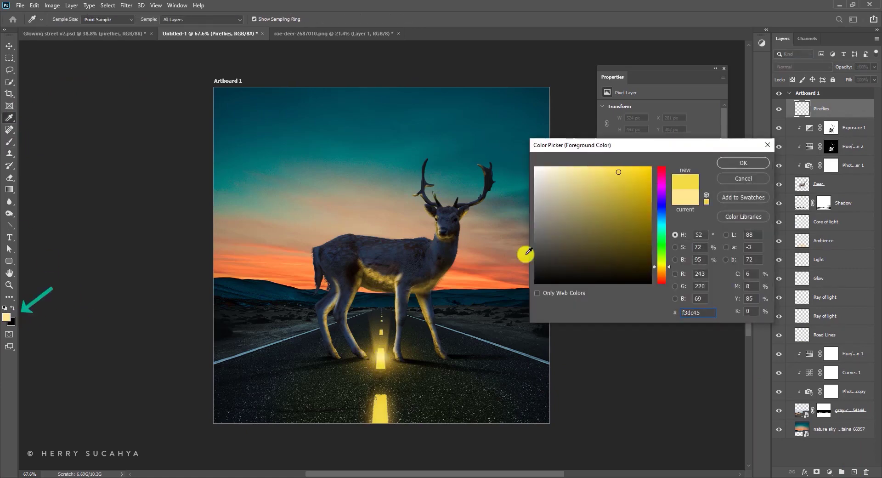
pyautogui.click(739, 162)
# Set up a scattered brush with 92% size jitter, 877% scatter, 6 px size and 845% spacing.
pyautogui.press('F5')
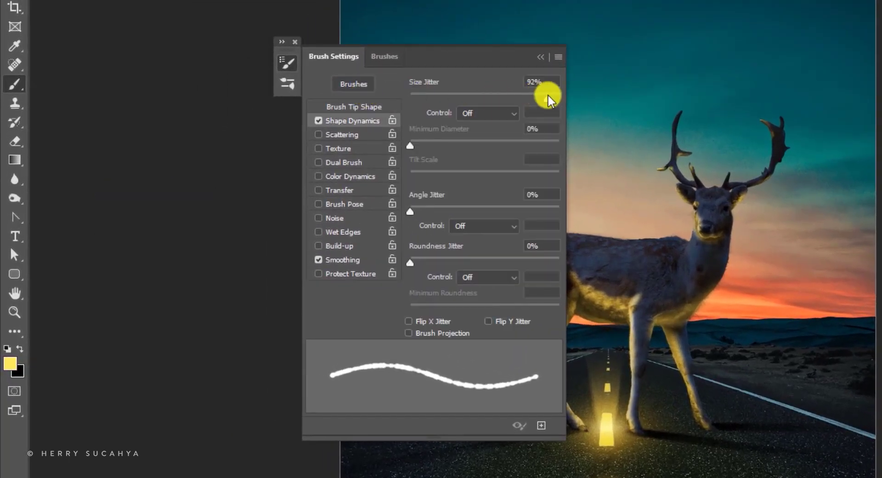
pyautogui.click(361, 136)
pyautogui.moveTo(411, 98); pyautogui.dragTo(549, 99)
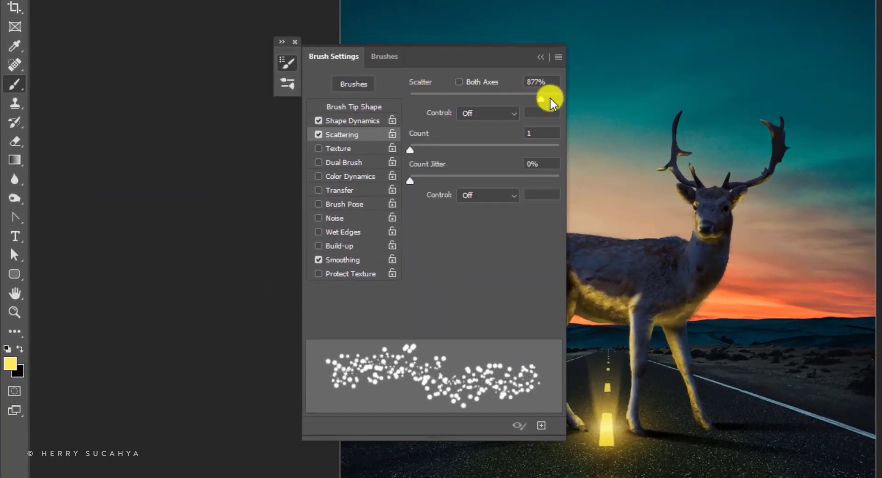
pyautogui.click(360, 108)
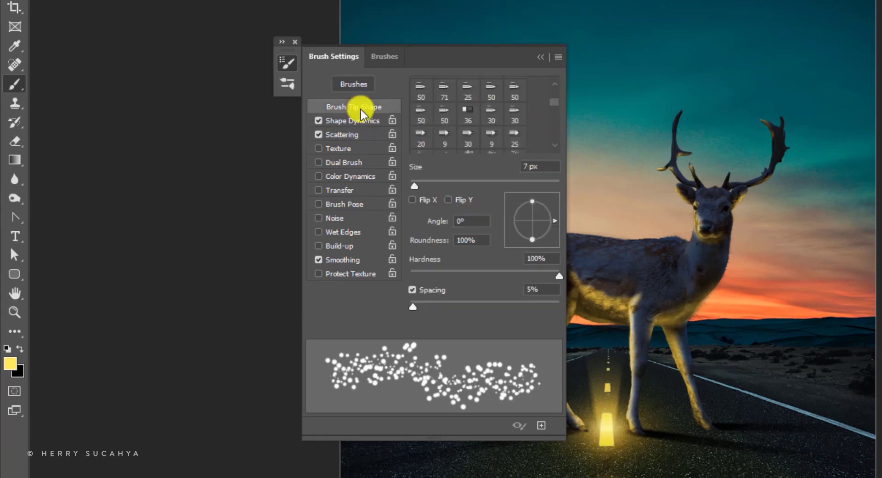
pyautogui.click(539, 166)
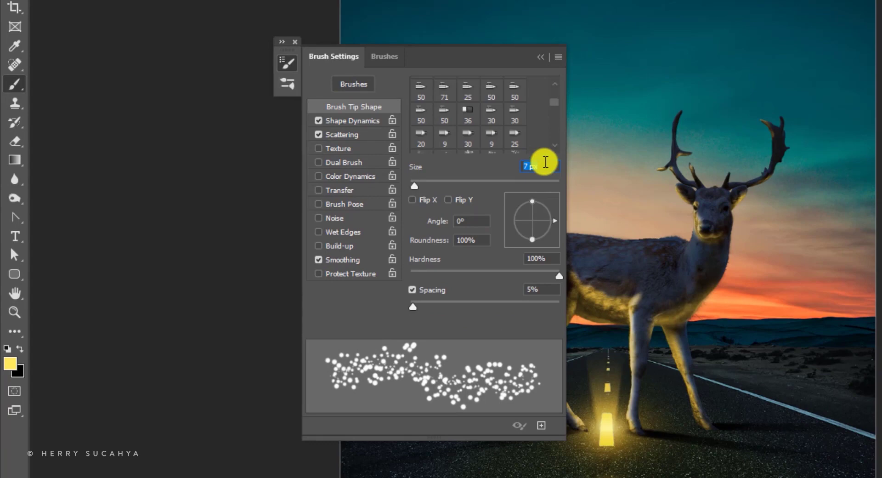
pyautogui.write('6')
pyautogui.moveTo(413, 307); pyautogui.dragTo(552, 305)
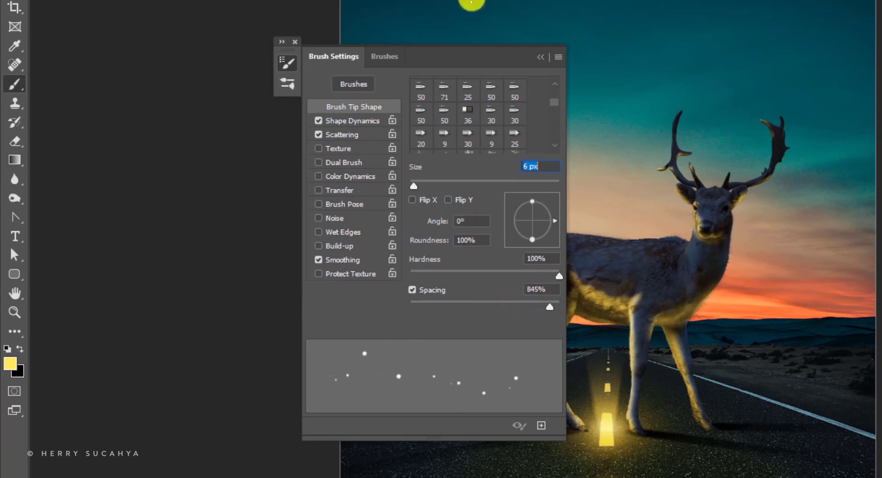
pyautogui.click(545, 59)
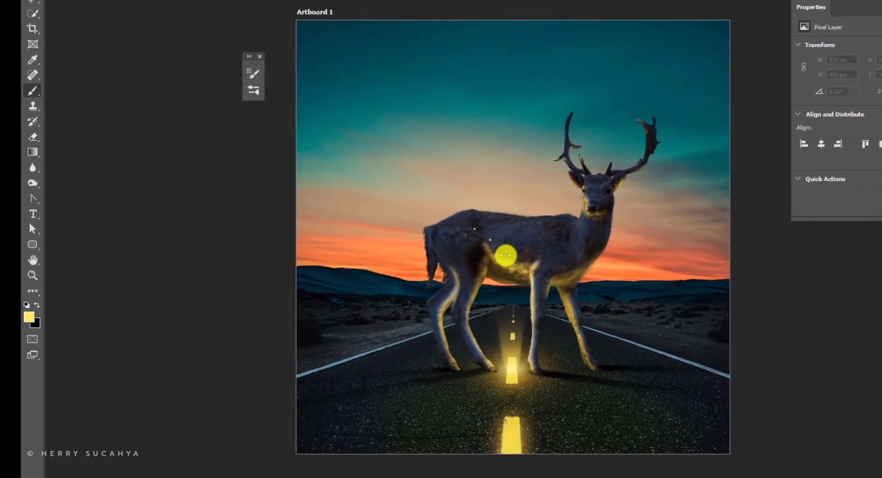
# Paint scattered fireflies over the deer on the Pireflies layer, and place a copy behind the deer, raised into the sky above its back.
pyautogui.moveTo(506, 256)
pyautogui.mouseDown()
pyautogui.moveTo(587, 291)
pyautogui.moveTo(557, 335)
pyautogui.moveTo(504, 346)
pyautogui.moveTo(483, 321)
pyautogui.moveTo(458, 323)
pyautogui.moveTo(522, 297)
pyautogui.moveTo(530, 237)
pyautogui.moveTo(579, 232)
pyautogui.moveTo(535, 227)
pyautogui.moveTo(511, 195)
pyautogui.moveTo(505, 269)
pyautogui.moveTo(467, 301)
pyautogui.moveTo(451, 274)
pyautogui.moveTo(460, 257)
pyautogui.moveTo(453, 240)
pyautogui.moveTo(490, 209)
pyautogui.mouseUp()
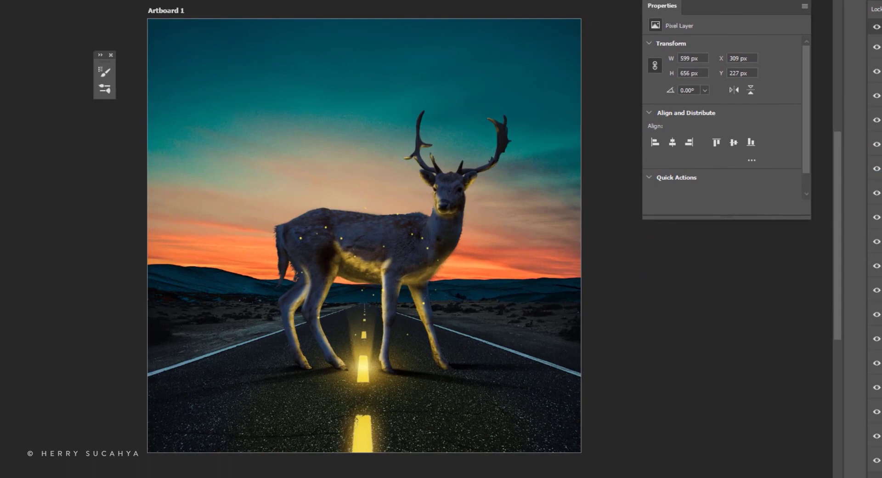
pyautogui.press('alt')
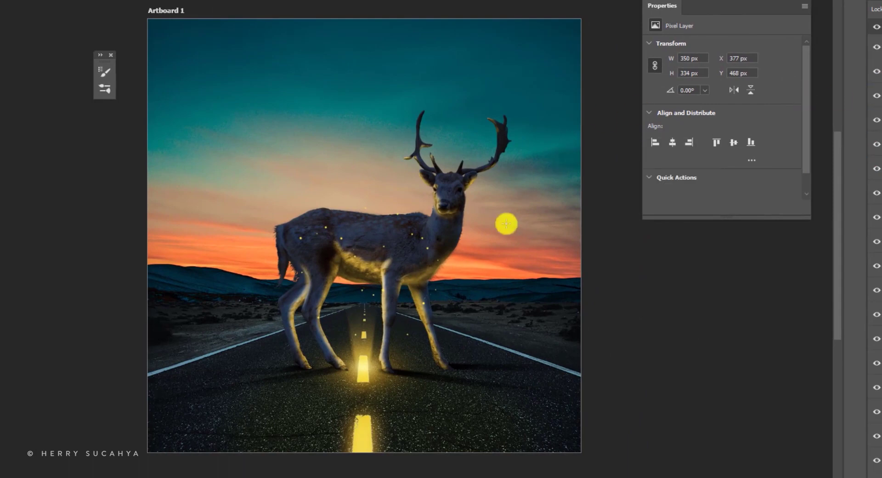
pyautogui.moveTo(403, 288); pyautogui.dragTo(381, 185)
# Dab a few extra fireflies onto the Pireflies copy layer in the sky above the deer's back.
pyautogui.press('b')
pyautogui.click(406, 189)
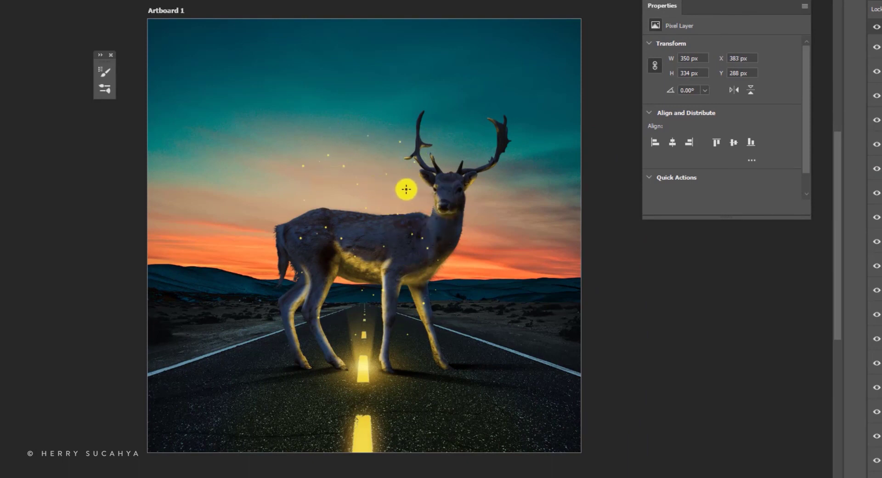
pyautogui.click(394, 199)
pyautogui.click(328, 123)
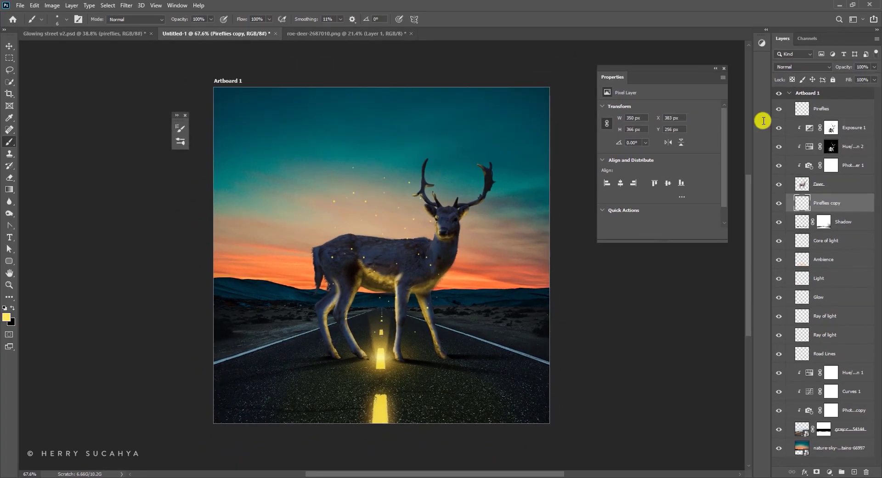
# Hide the deer, its adjustments and the front Pireflies layer, and stamp the visible layers into a layer named Merged above Pireflies copy.
pyautogui.click(821, 190)
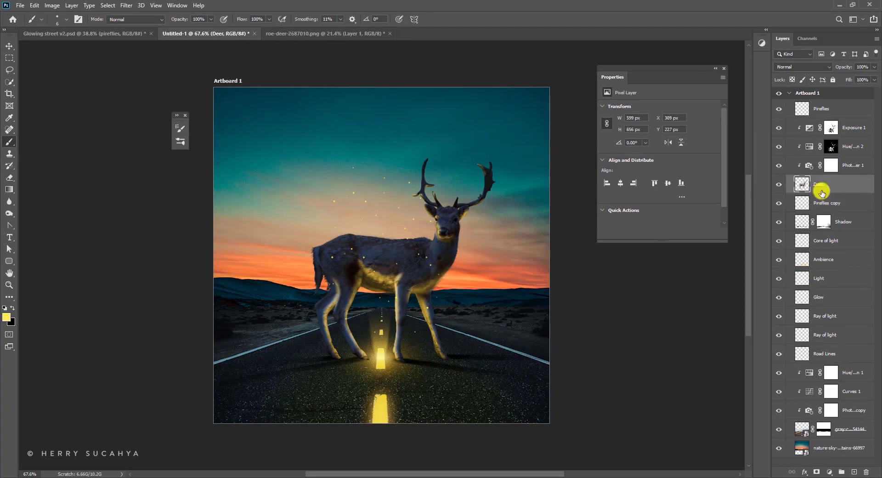
pyautogui.moveTo(778, 185); pyautogui.dragTo(771, 110)
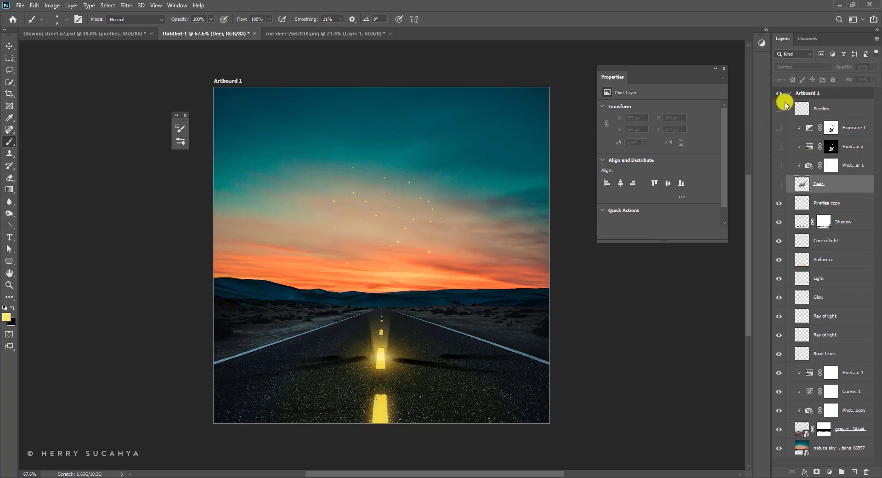
pyautogui.hotkey('ctrl', 'alt', 'shift', 'e')
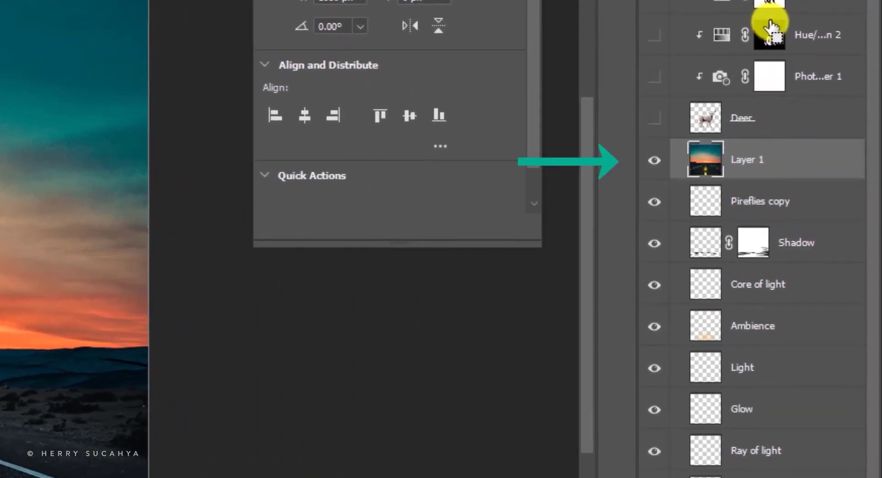
pyautogui.doubleClick(744, 158)
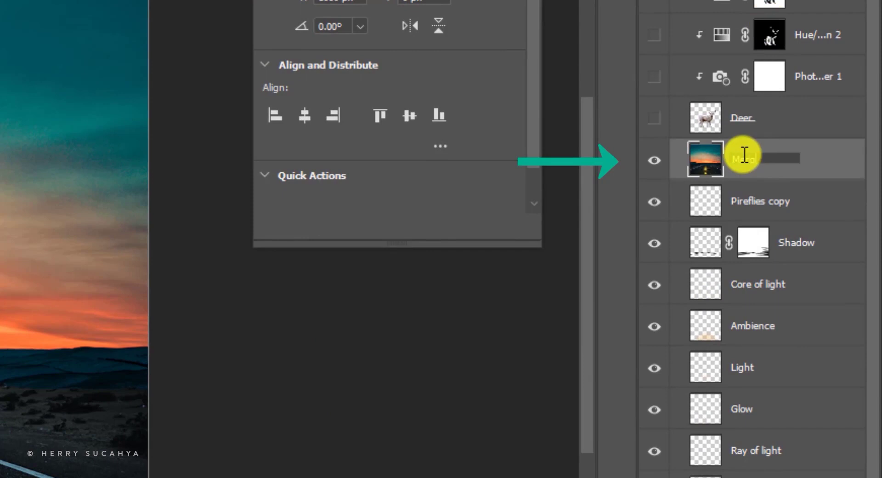
pyautogui.write('Merged')
pyautogui.press('Return')
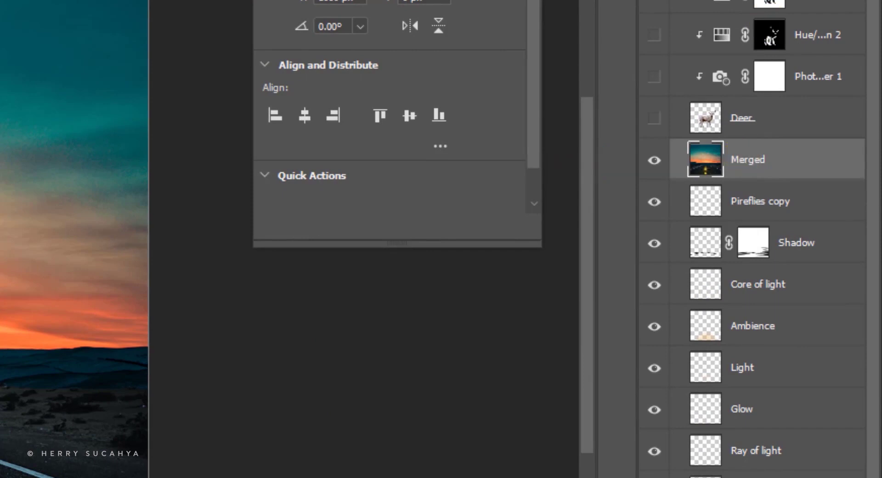
# Convert the Merged layer to a Smart Object and apply a 15 px Tilt-Shift blur with a narrow focus band around the central glowing dash.
pyautogui.rightClick(760, 163)
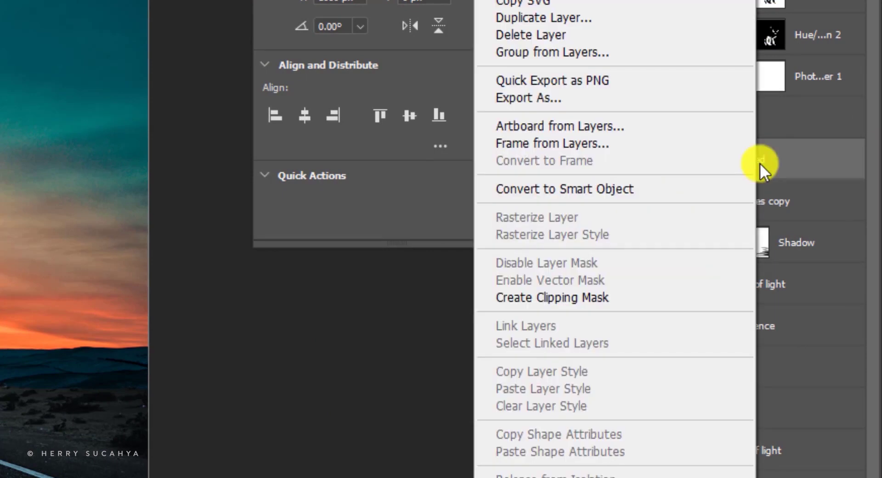
pyautogui.click(621, 189)
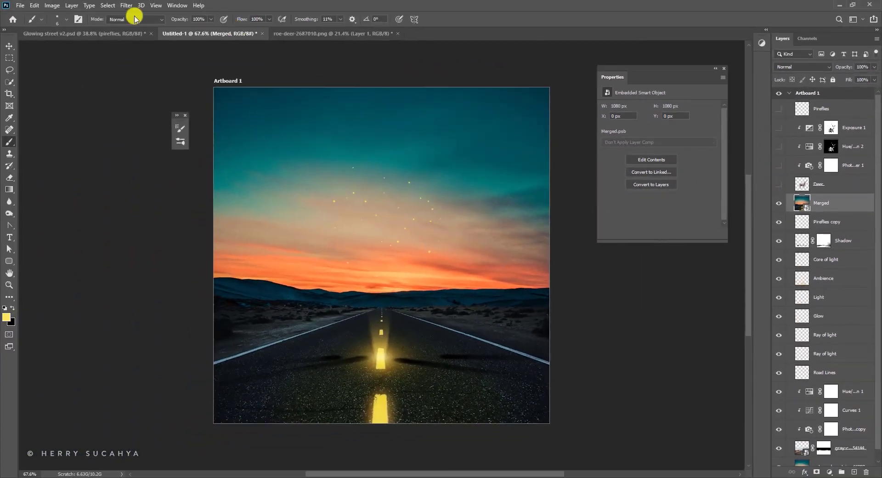
pyautogui.click(127, 5)
pyautogui.moveTo(129, 119)
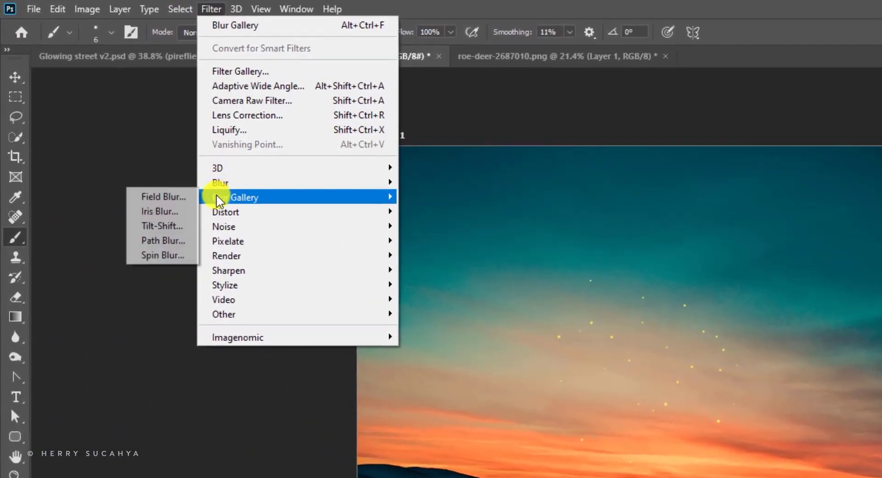
pyautogui.click(163, 225)
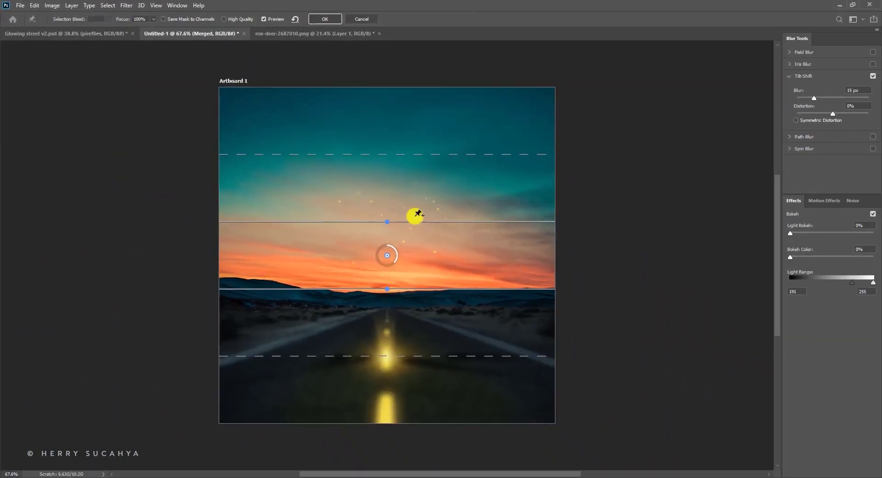
pyautogui.moveTo(413, 252); pyautogui.dragTo(409, 358)
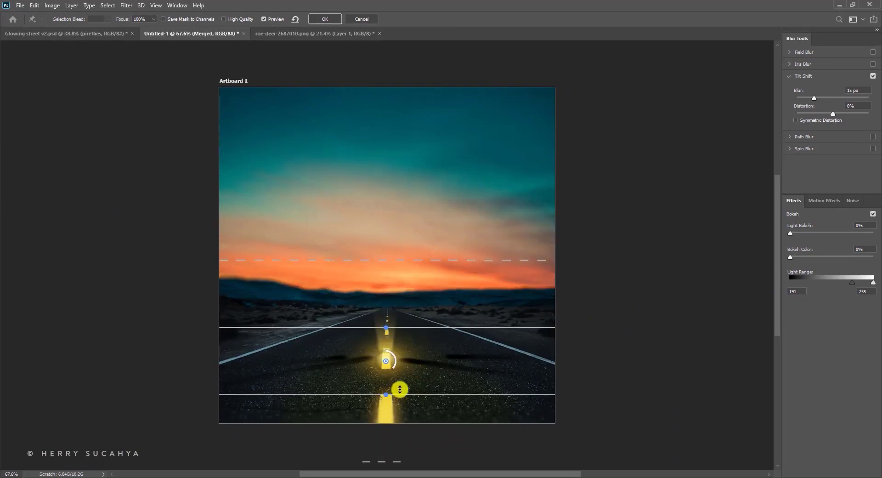
pyautogui.moveTo(399, 327); pyautogui.dragTo(403, 346)
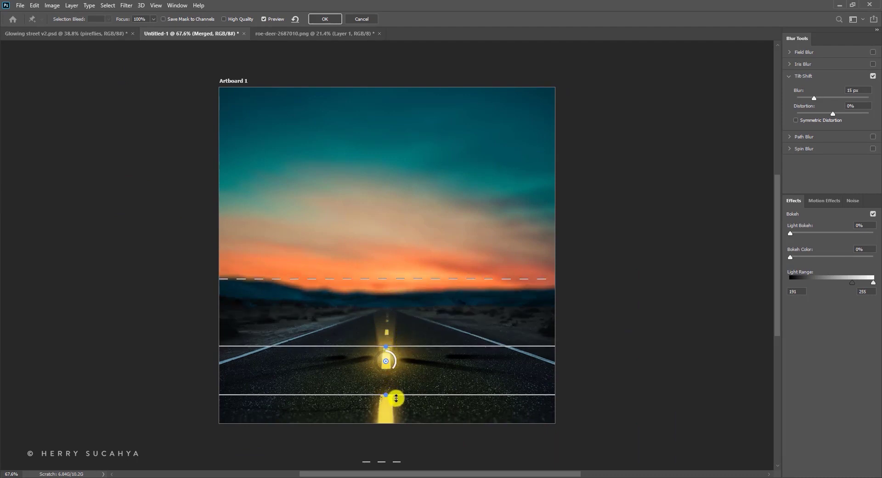
pyautogui.moveTo(396, 396); pyautogui.dragTo(420, 357)
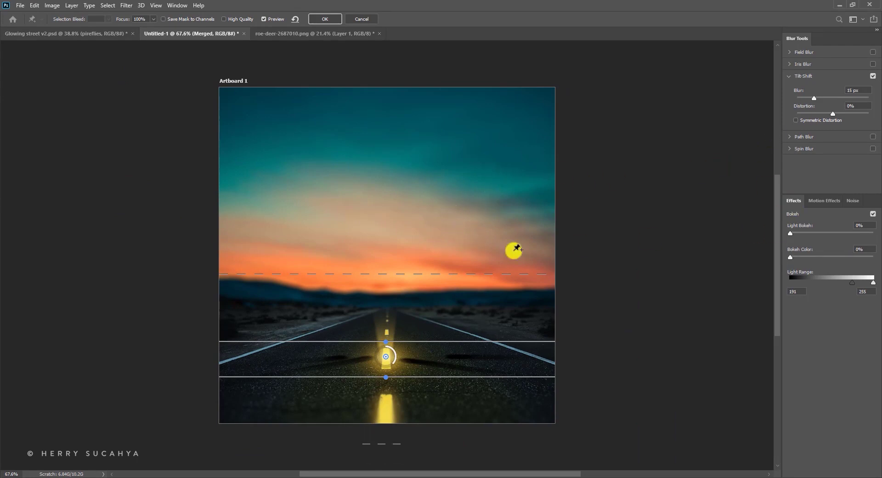
# Set the blur's Light Bokeh to 48% with a light range of 195 to 255, and apply it.
pyautogui.moveTo(790, 233); pyautogui.dragTo(830, 233)
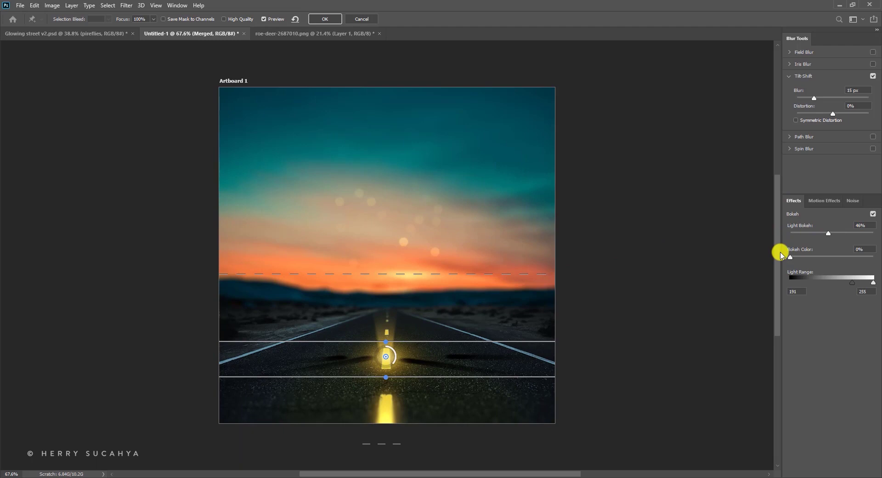
pyautogui.moveTo(852, 282)
pyautogui.mouseDown()
pyautogui.moveTo(874, 283)
pyautogui.moveTo(856, 285)
pyautogui.mouseUp()
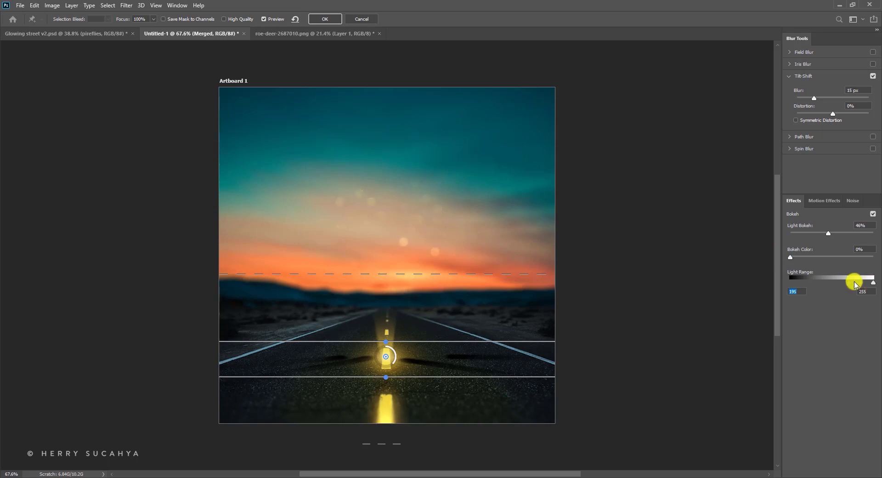
pyautogui.moveTo(828, 234); pyautogui.dragTo(830, 236)
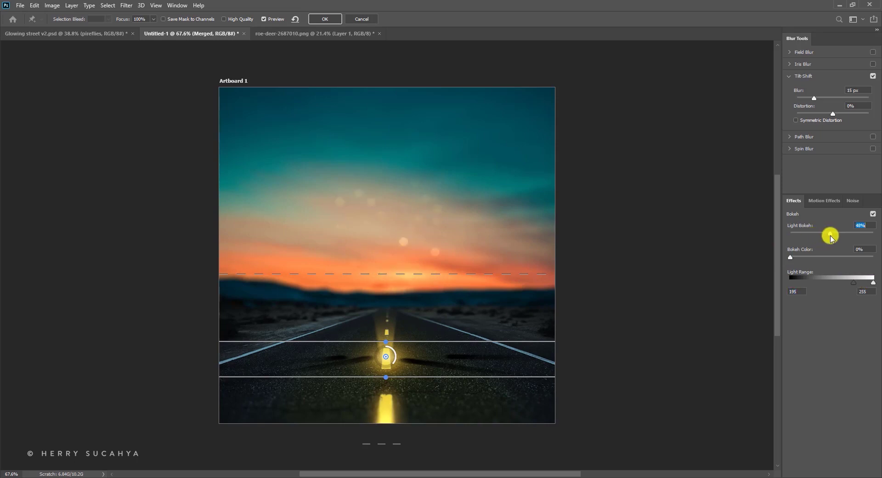
pyautogui.click(325, 19)
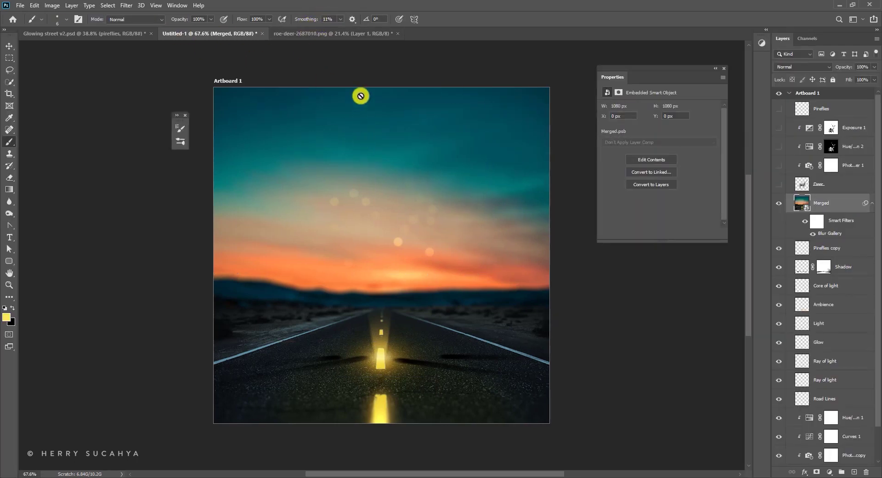
# Show the deer, its three adjustment layers and the front Pireflies layer again.
pyautogui.moveTo(779, 165); pyautogui.dragTo(789, 110)
pyautogui.click(789, 110)
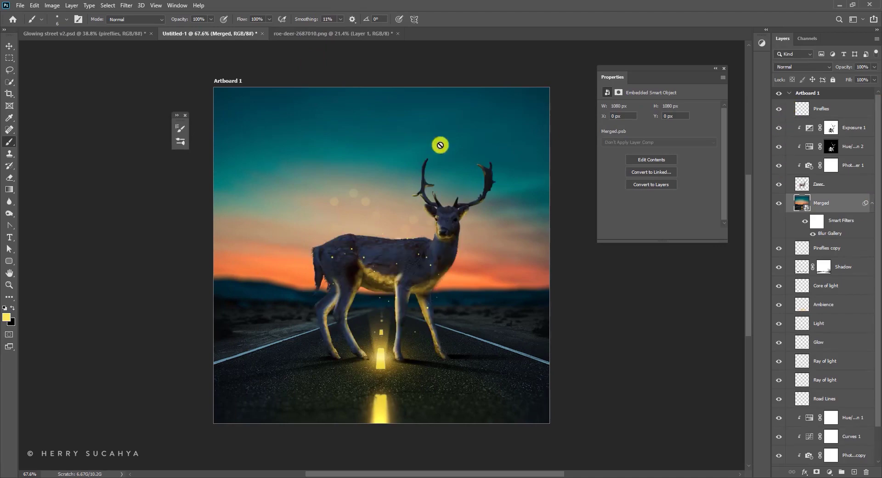
pyautogui.press('z')
pyautogui.moveTo(414, 226); pyautogui.dragTo(427, 225)
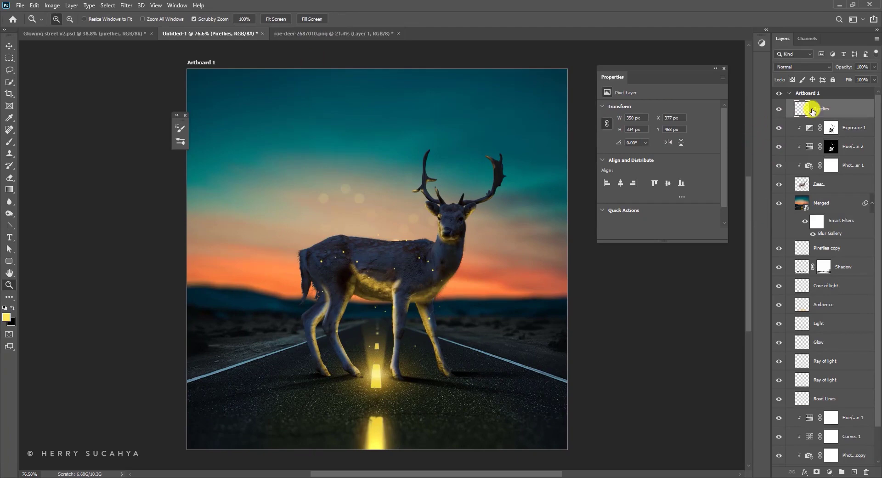
# Stamp all visible layers into a new layer above Pireflies, name it Tone, and convert it to a Smart Object.
pyautogui.moveTo(812, 111); pyautogui.dragTo(820, 111)
pyautogui.hotkey('ctrl', 'alt', 'shift', 'e')
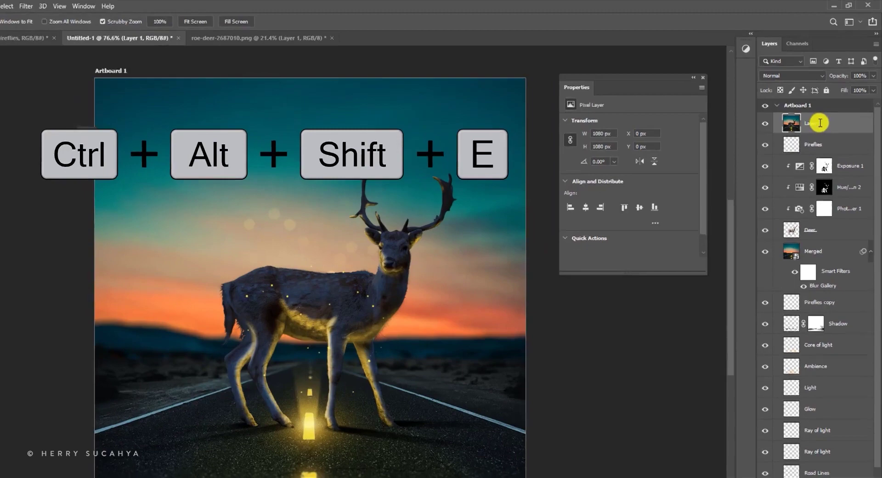
pyautogui.doubleClick(839, 111)
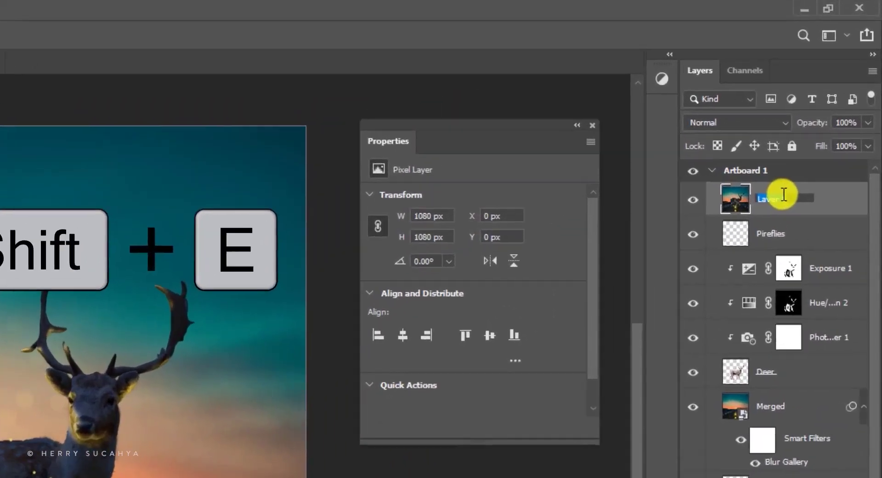
pyautogui.write('Merged')
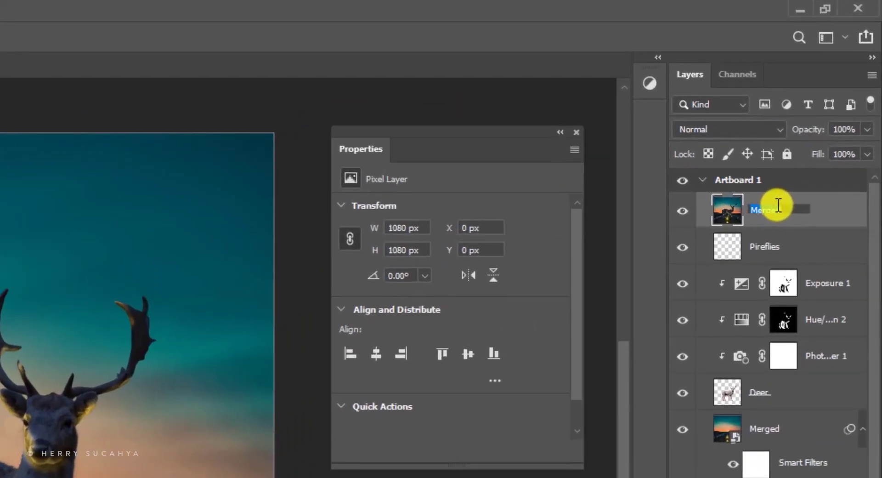
pyautogui.press('Return')
pyautogui.rightClick(778, 205)
pyautogui.click(652, 420)
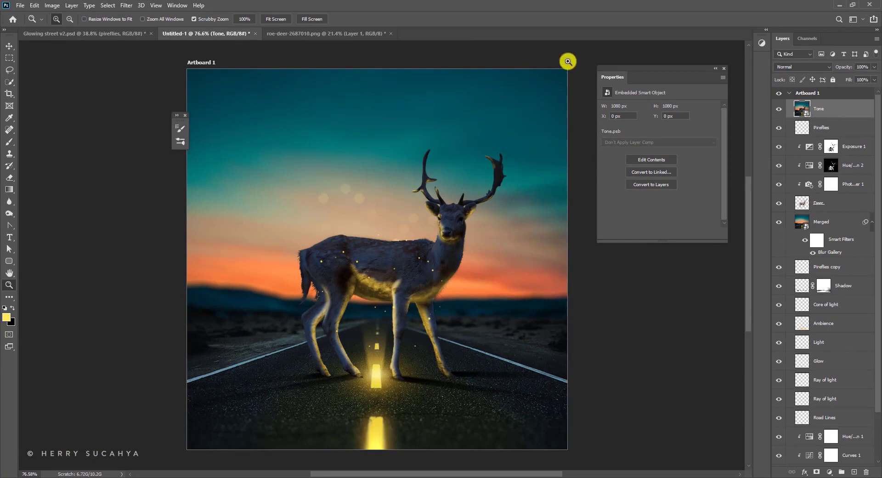
# Start a Camera Raw filter on the Tone layer with Temperature -23, Exposure +0.20 and Highlights +32.
pyautogui.click(127, 5)
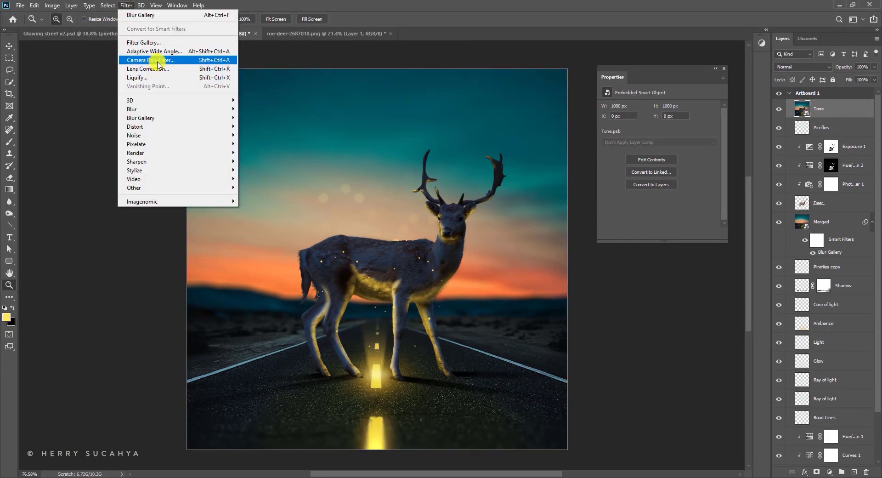
pyautogui.click(158, 60)
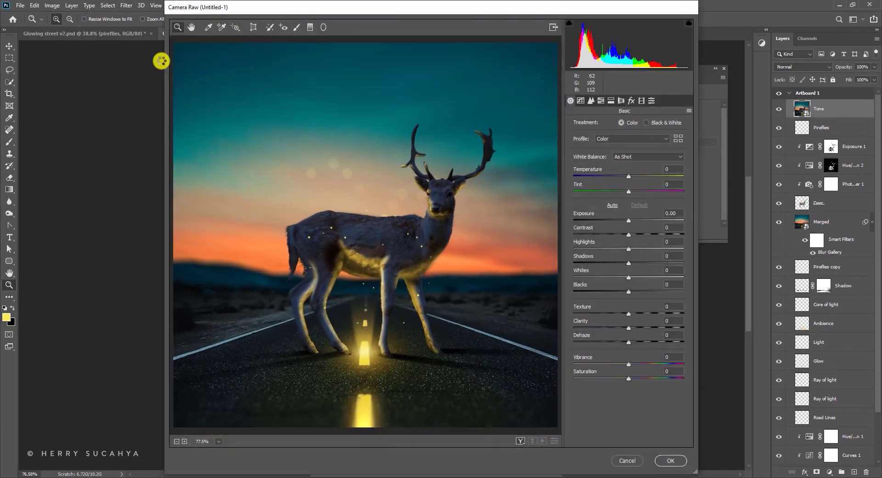
pyautogui.click(622, 176)
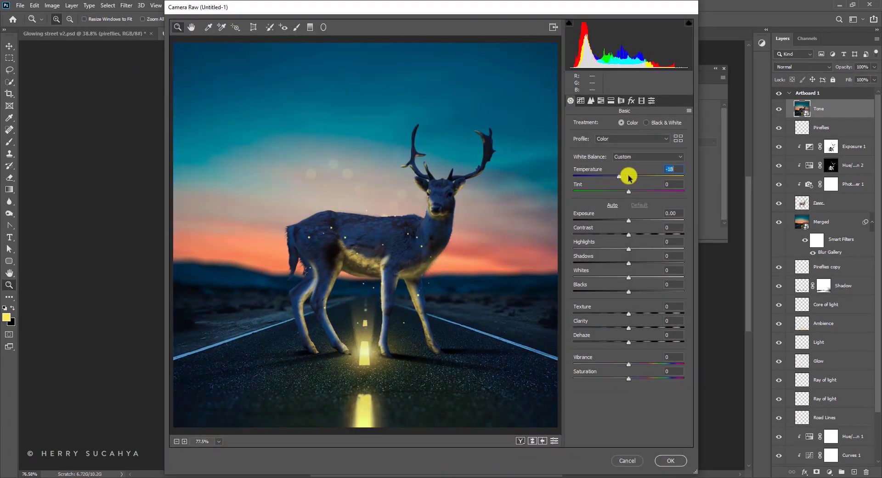
pyautogui.moveTo(629, 177); pyautogui.dragTo(616, 178)
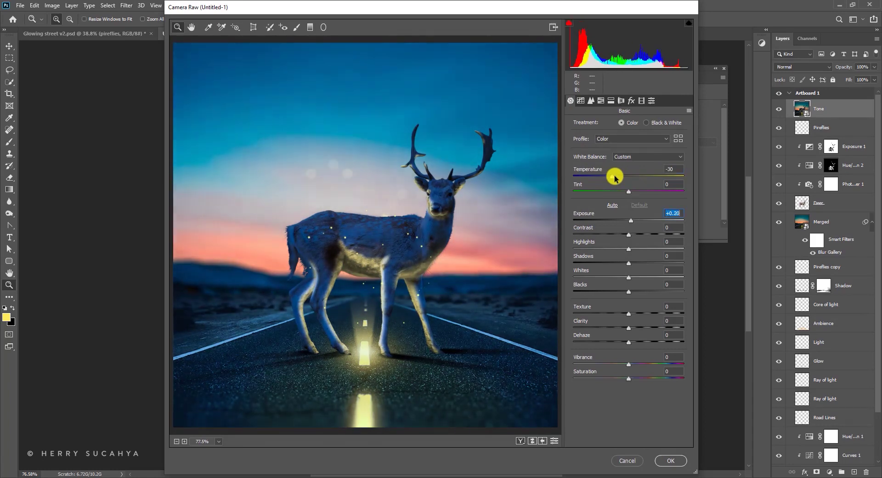
pyautogui.click(630, 221)
pyautogui.click(645, 238)
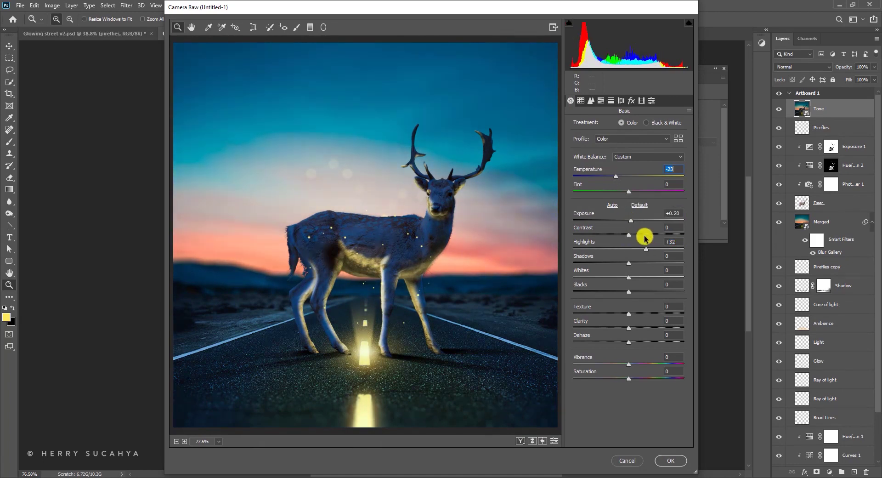
pyautogui.click(616, 176)
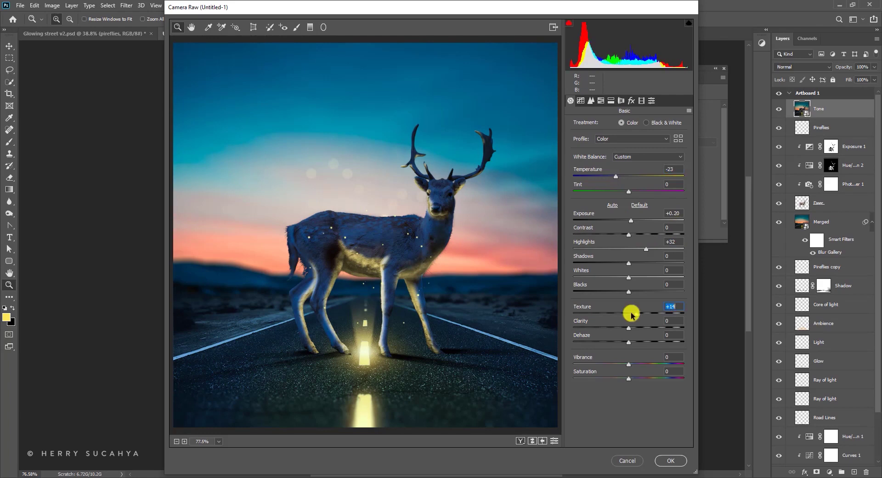
# Set Texture to +10, Clarity to +7, Blacks to -8, Whites to +9, Shadows to -11 and Vibrance to +13.
pyautogui.moveTo(629, 327); pyautogui.dragTo(629, 330)
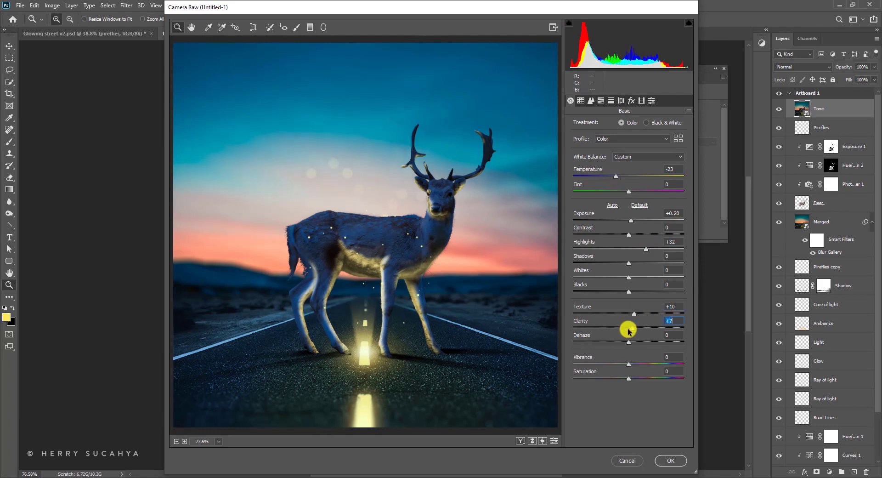
pyautogui.moveTo(629, 291)
pyautogui.mouseDown()
pyautogui.moveTo(608, 292)
pyautogui.moveTo(625, 294)
pyautogui.mouseUp()
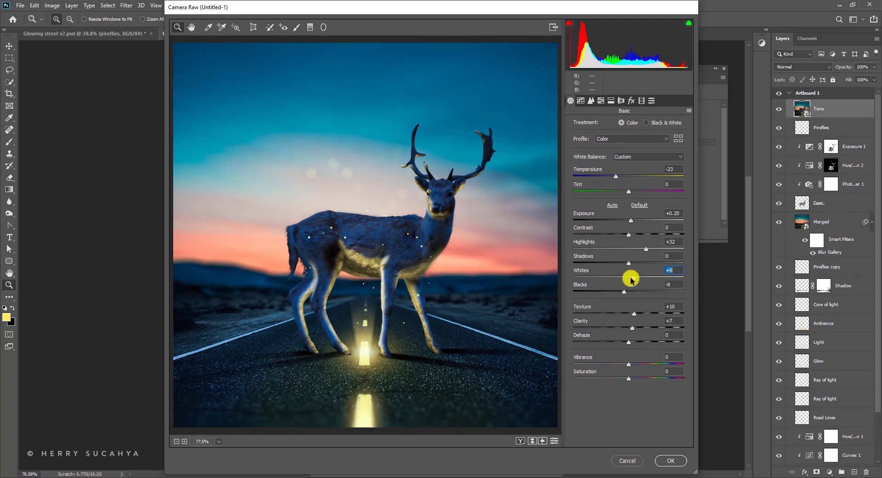
pyautogui.moveTo(629, 263)
pyautogui.mouseDown()
pyautogui.moveTo(616, 262)
pyautogui.moveTo(623, 266)
pyautogui.mouseUp()
pyautogui.moveTo(629, 364)
pyautogui.mouseDown()
pyautogui.moveTo(649, 362)
pyautogui.moveTo(638, 364)
pyautogui.mouseUp()
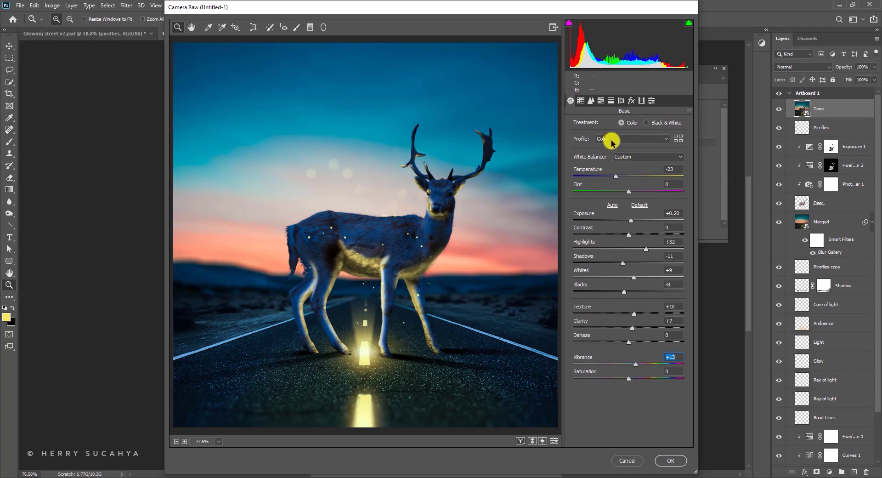
# Raise the HSL saturation of Yellows to +46, Oranges to +32 and Reds to +10.
pyautogui.click(601, 101)
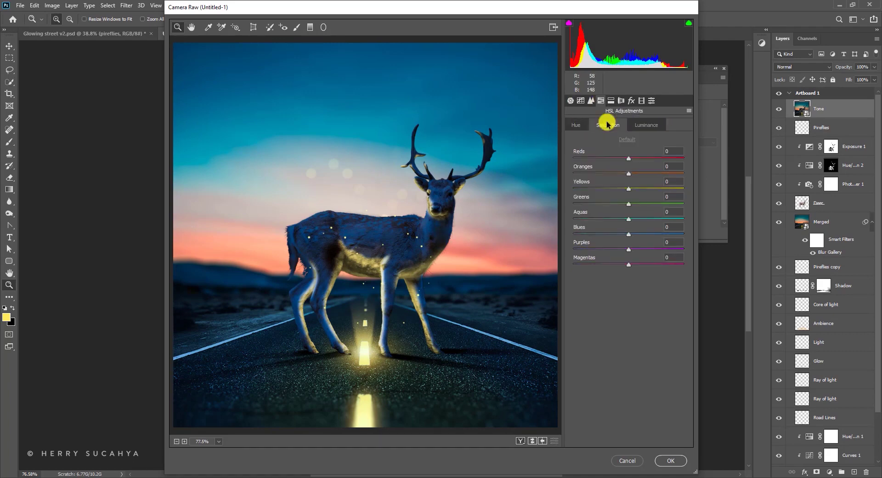
pyautogui.click(654, 188)
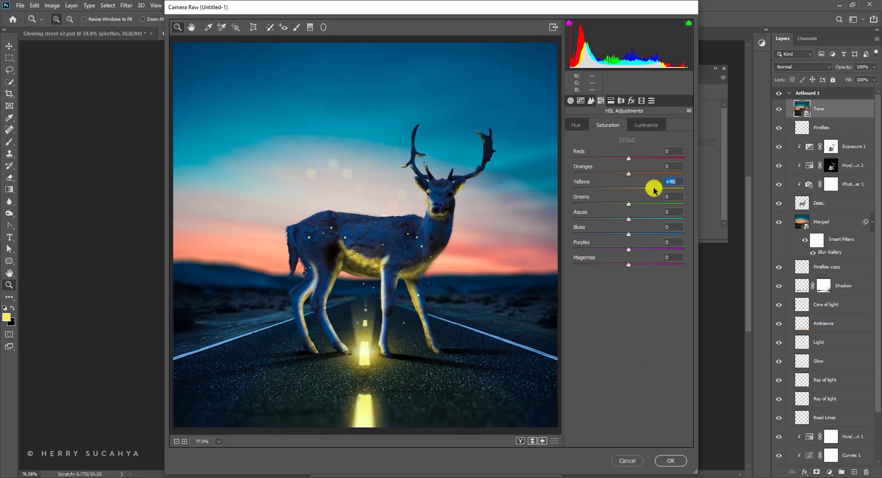
pyautogui.click(650, 173)
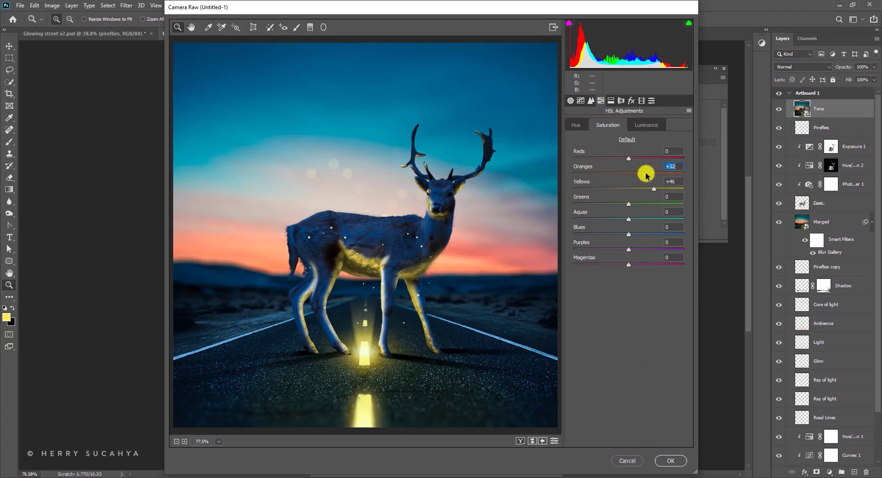
pyautogui.moveTo(629, 158); pyautogui.dragTo(634, 158)
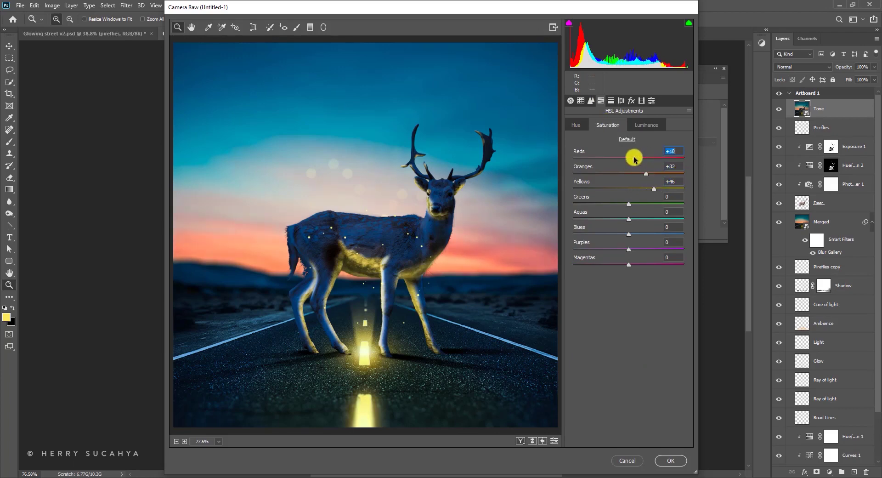
# Shift the HSL hues to Oranges +13, Yellows -46, Reds -11, Blues -21 and Aquas +9.
pyautogui.click(576, 124)
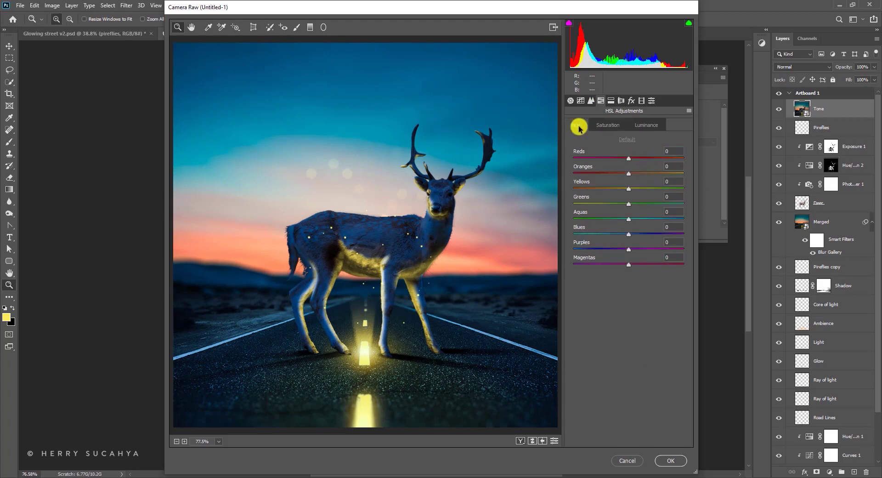
pyautogui.moveTo(628, 172); pyautogui.dragTo(635, 173)
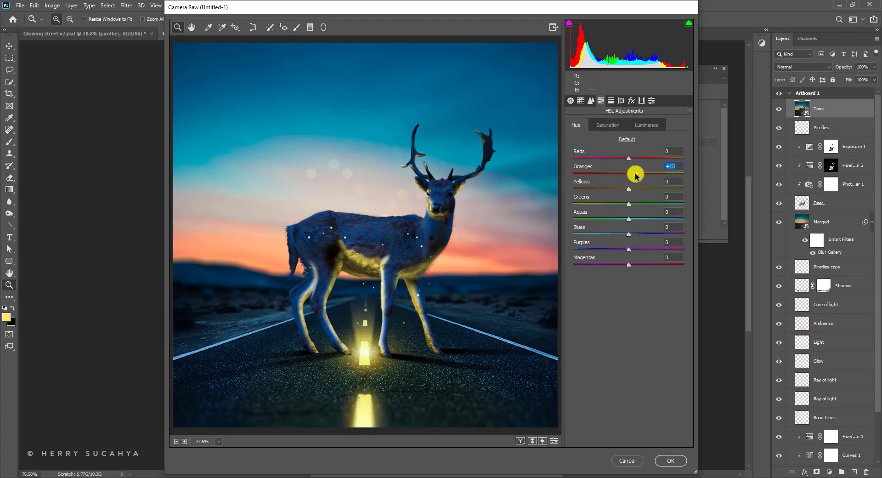
pyautogui.click(598, 188)
pyautogui.moveTo(597, 192); pyautogui.dragTo(602, 193)
pyautogui.moveTo(577, 158); pyautogui.dragTo(624, 158)
pyautogui.moveTo(628, 234)
pyautogui.mouseDown()
pyautogui.moveTo(606, 232)
pyautogui.moveTo(615, 236)
pyautogui.mouseUp()
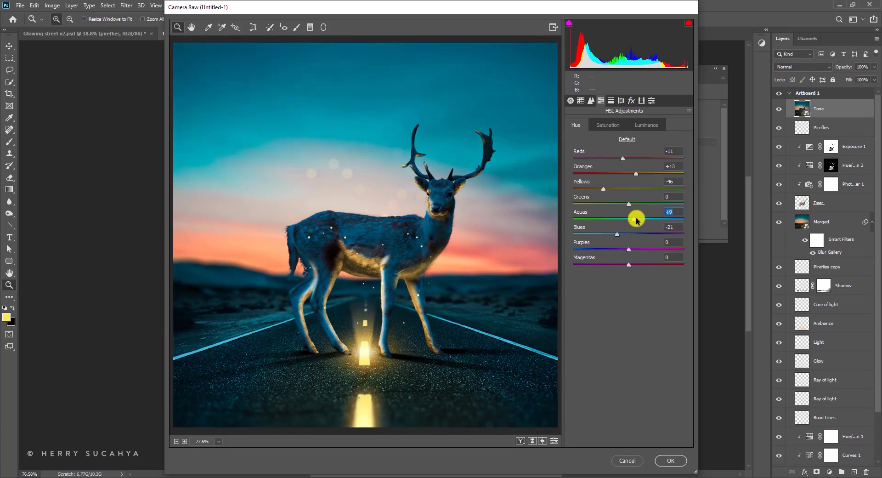
# Fine-tune the HSL hue of Blues to -18 and Purples to -8.
pyautogui.press('Tab')
pyautogui.press('Up')
pyautogui.press('Up')
pyautogui.press('Up')
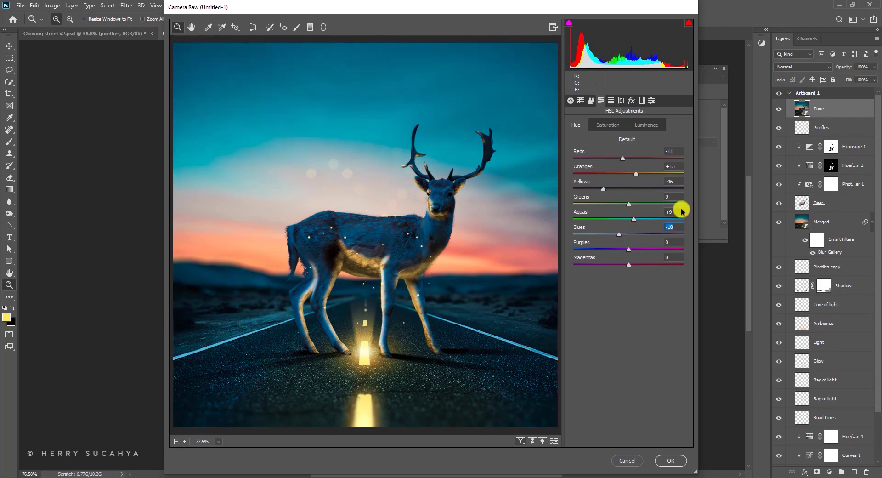
pyautogui.press('Tab')
pyautogui.hotkey('shift', 'Down')
pyautogui.press('Down')
pyautogui.press('Down')
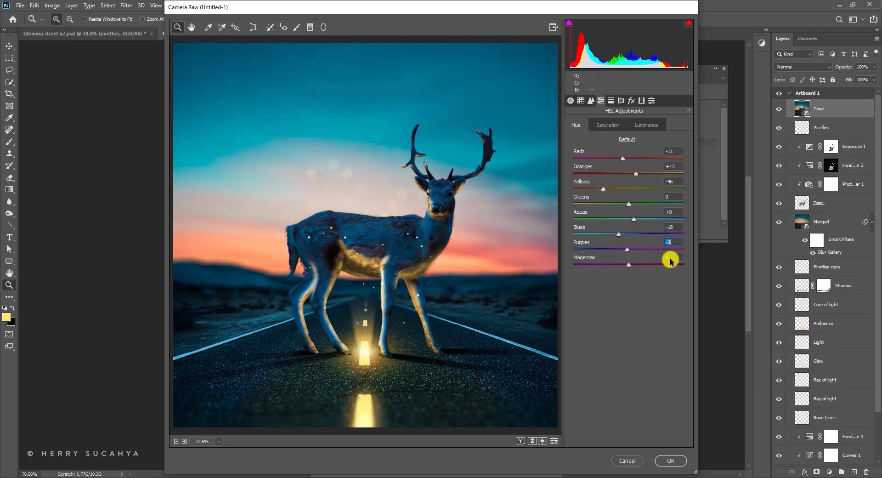
pyautogui.press('Down')
pyautogui.press('Down')
pyautogui.press('Down')
pyautogui.press('Down')
pyautogui.press('Down')
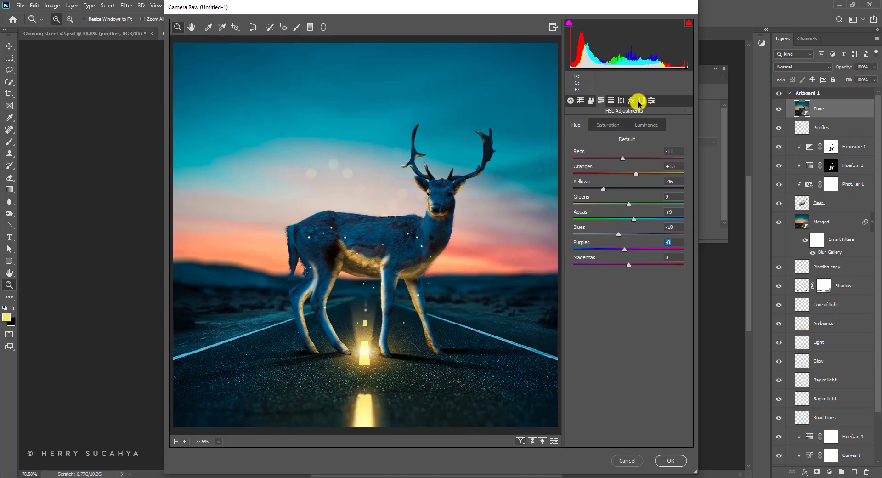
# Set the HSL saturation of Blues to -23 and Aquas to +13, and apply the Camera Raw filter.
pyautogui.click(644, 125)
pyautogui.click(609, 125)
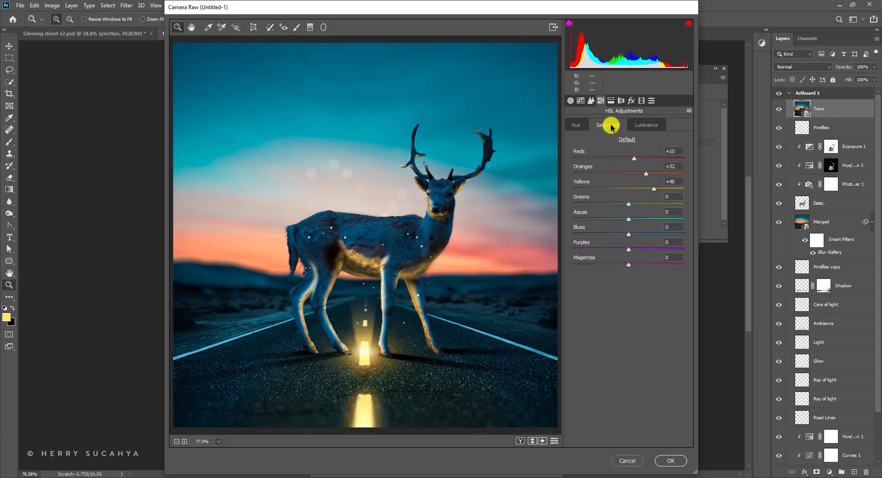
pyautogui.moveTo(628, 235); pyautogui.dragTo(618, 233)
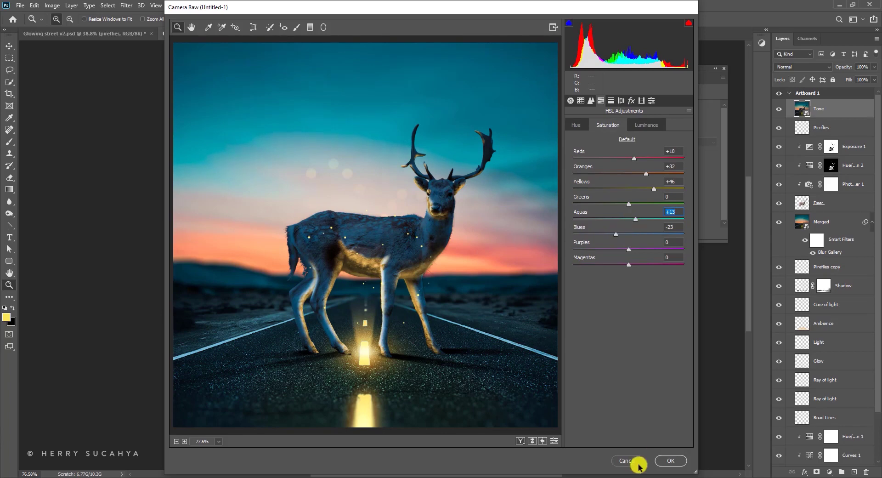
pyautogui.click(671, 460)
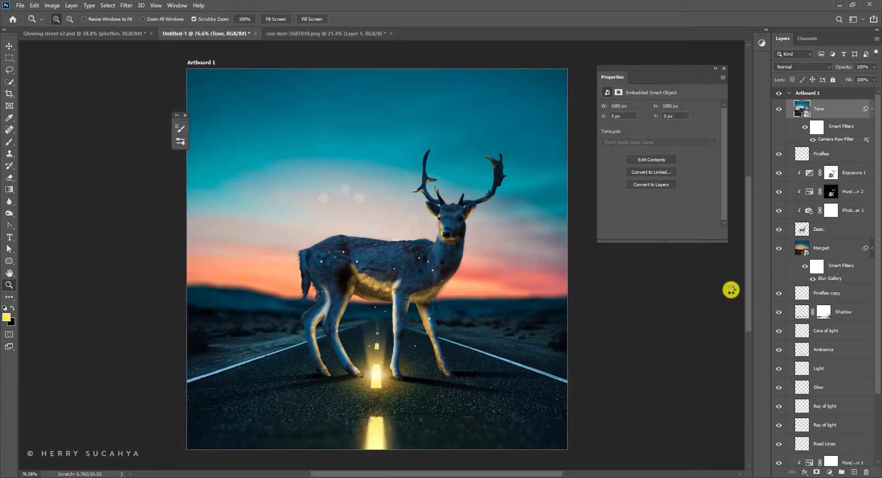